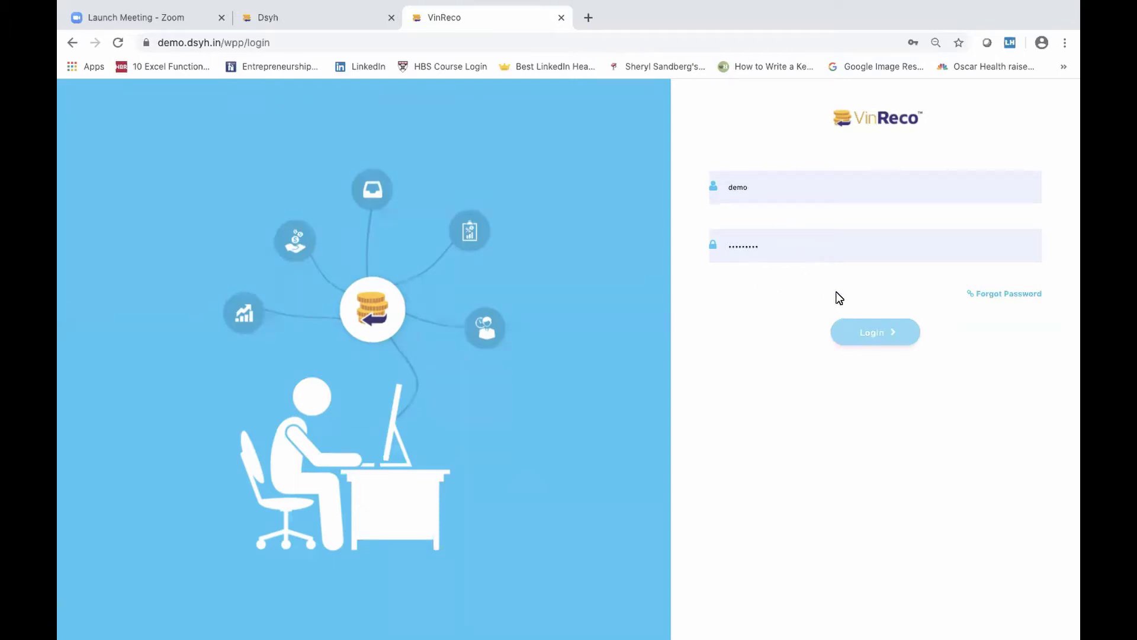
# Step: Log in with the prefilled credentials and check the notifications list on the dashboard
pyautogui.click(873, 332)
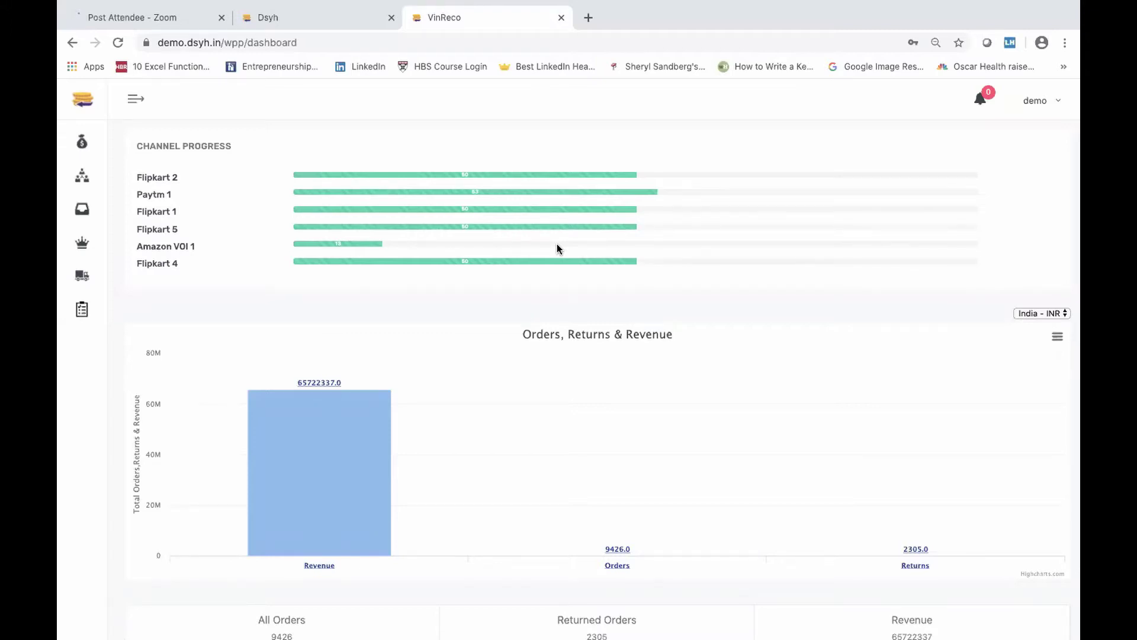
pyautogui.click(979, 104)
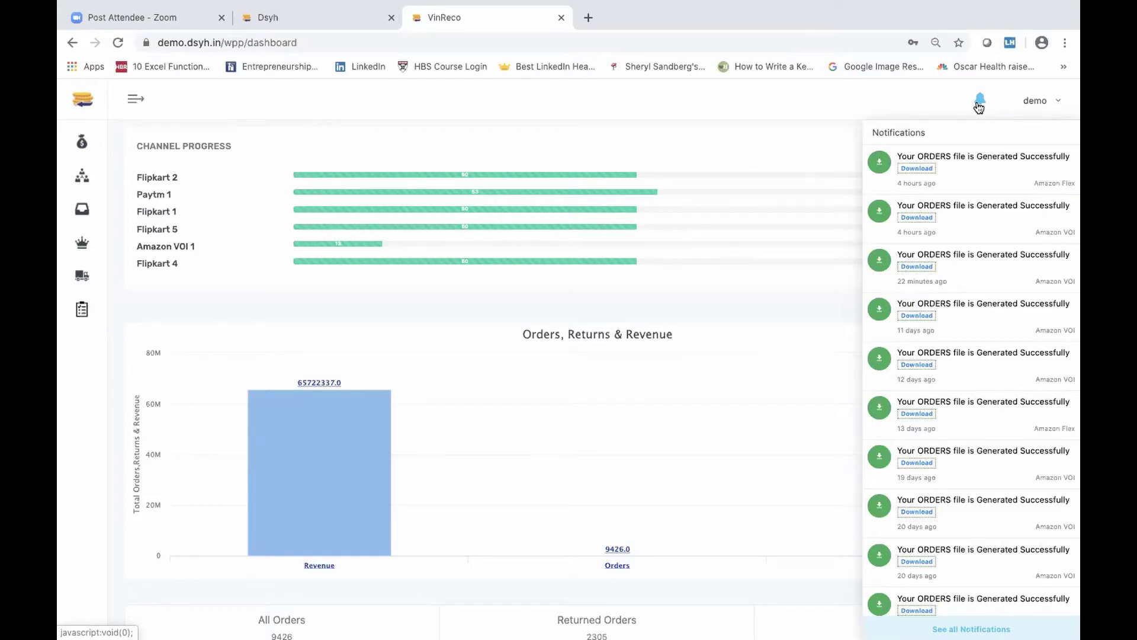
pyautogui.click(979, 107)
# Step: Drill down the Orders, Returns & Revenue chart from Revenue to Flipkart FBF and its year 2019
pyautogui.scroll(-2, 729, 260)
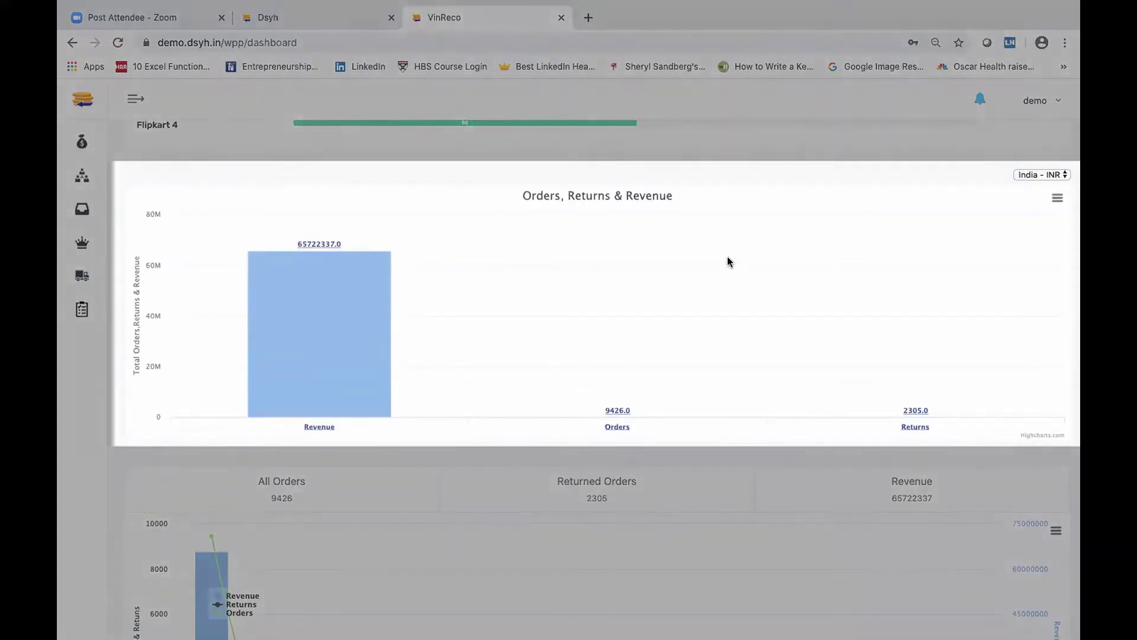
pyautogui.moveTo(332, 372)
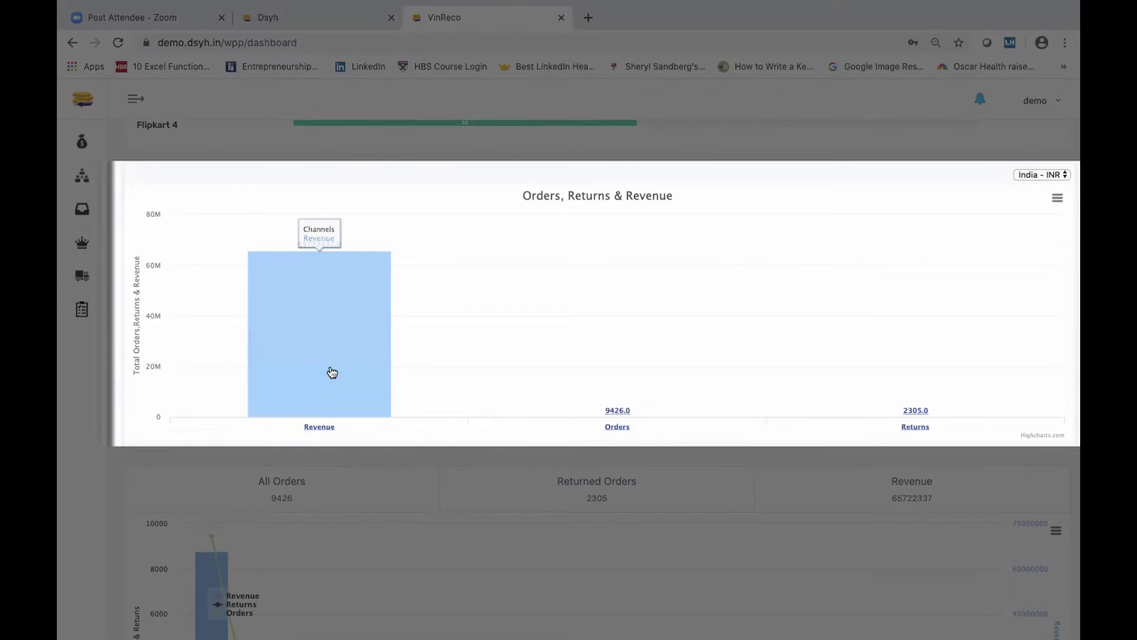
pyautogui.click(332, 372)
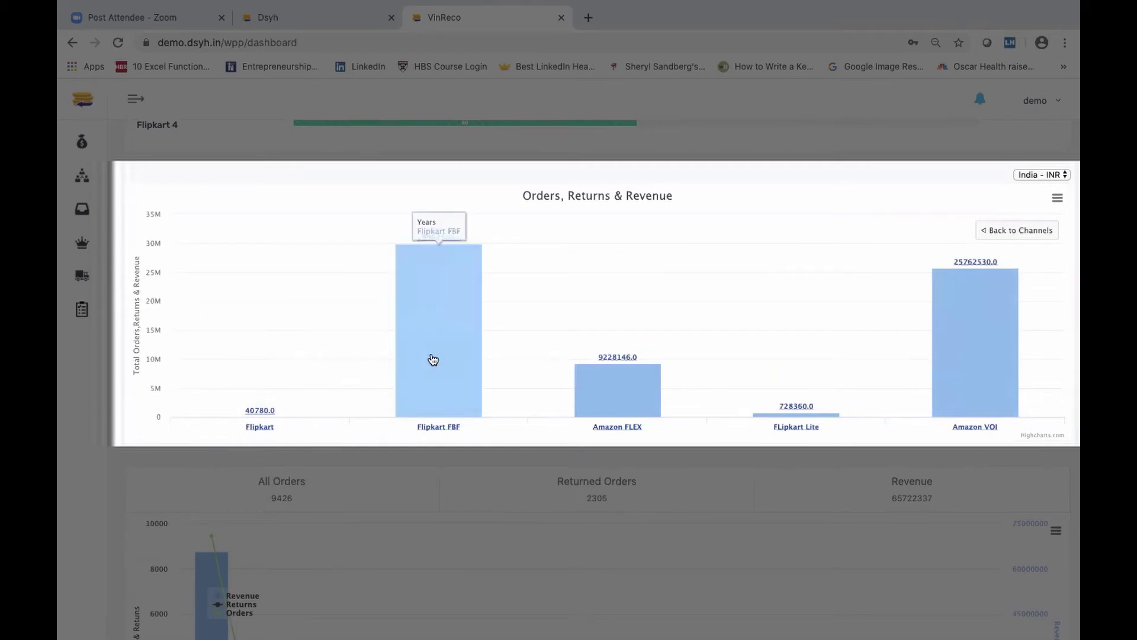
pyautogui.click(433, 359)
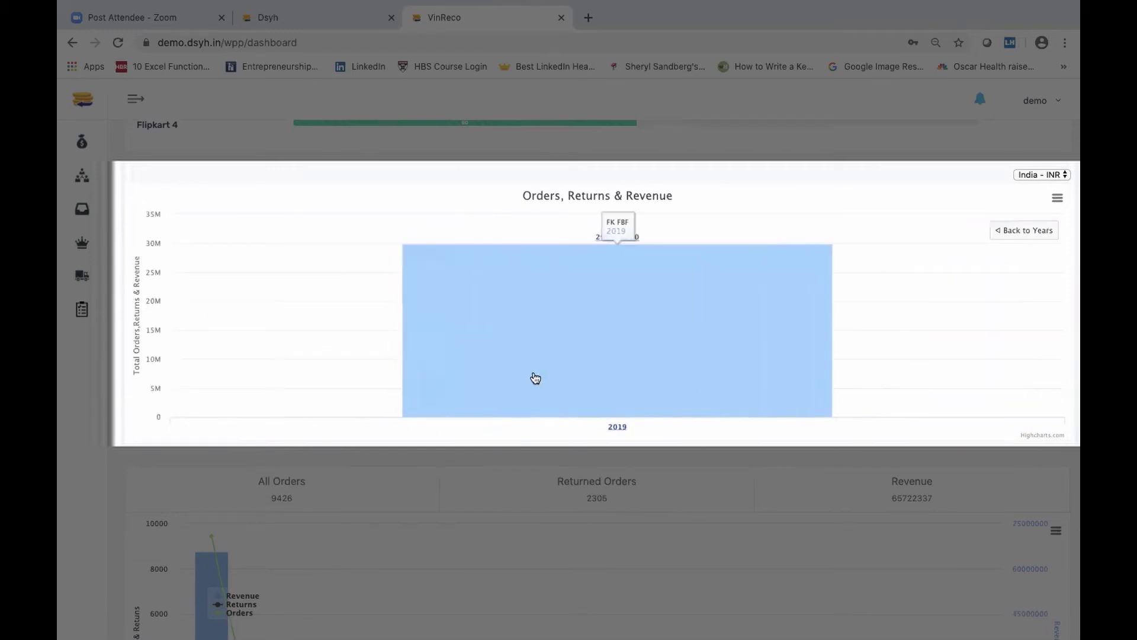
pyautogui.click(551, 385)
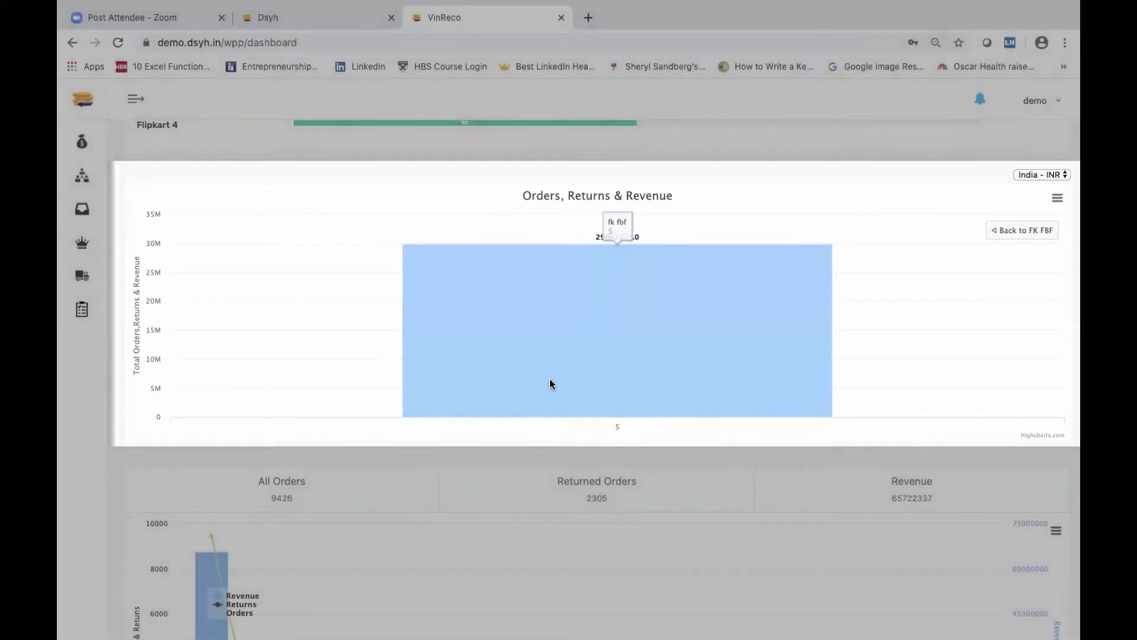
# Step: Review the monthly chart, drill into Amazon VOI in the Reconciliation Summary pie, and return to its channel overview
pyautogui.scroll(-6, 549, 384)
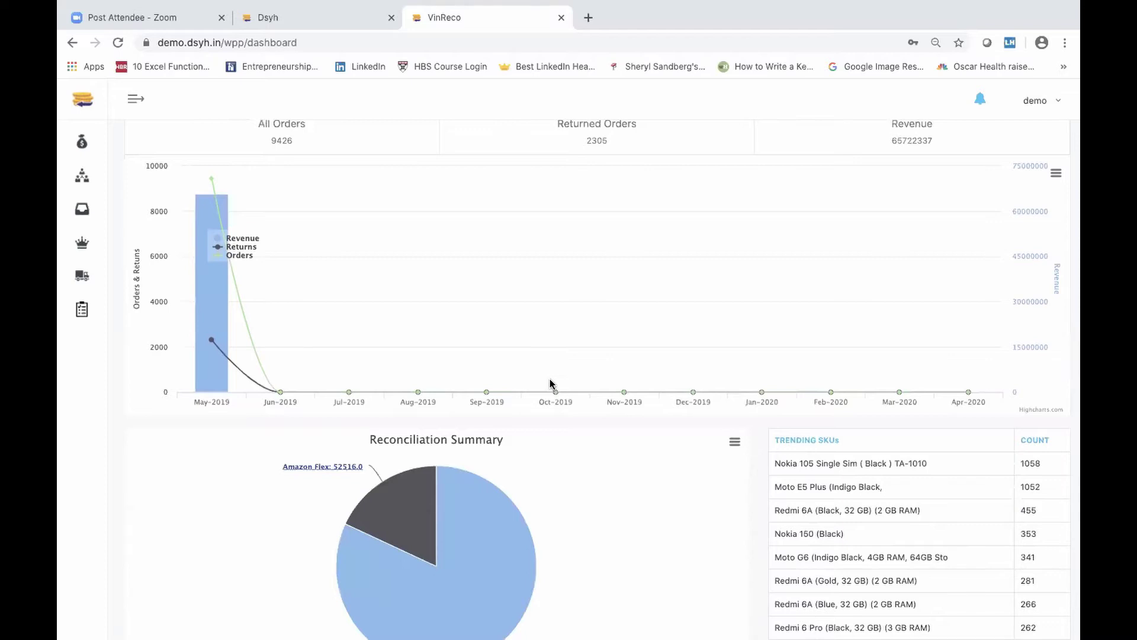
pyautogui.moveTo(201, 298)
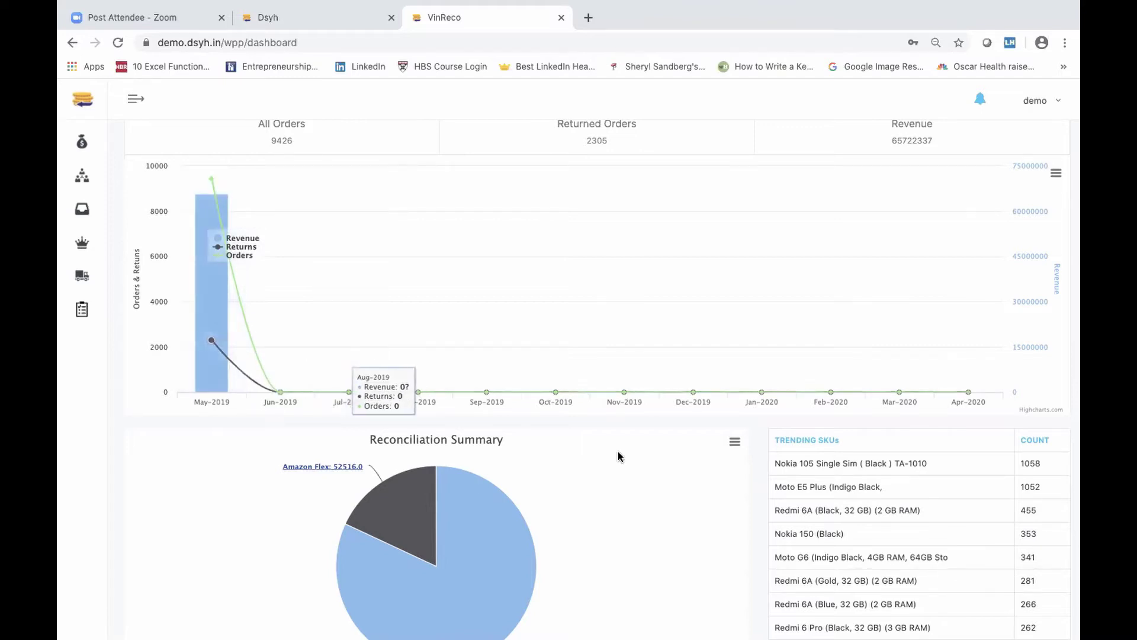
pyautogui.scroll(-1, 618, 457)
pyautogui.moveTo(531, 452)
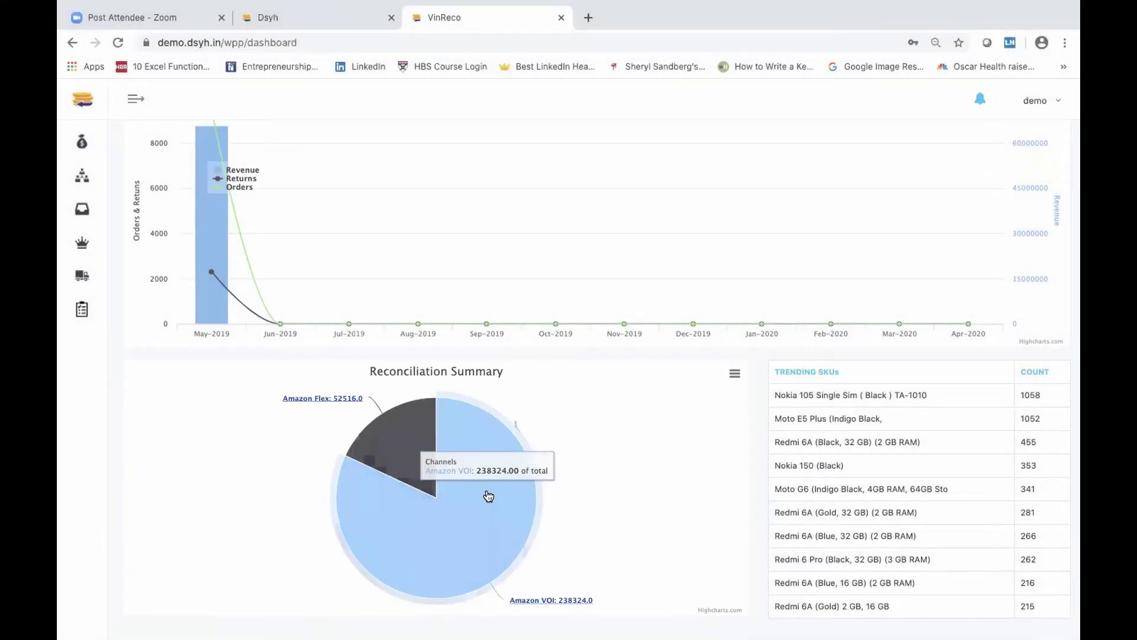
pyautogui.click(487, 495)
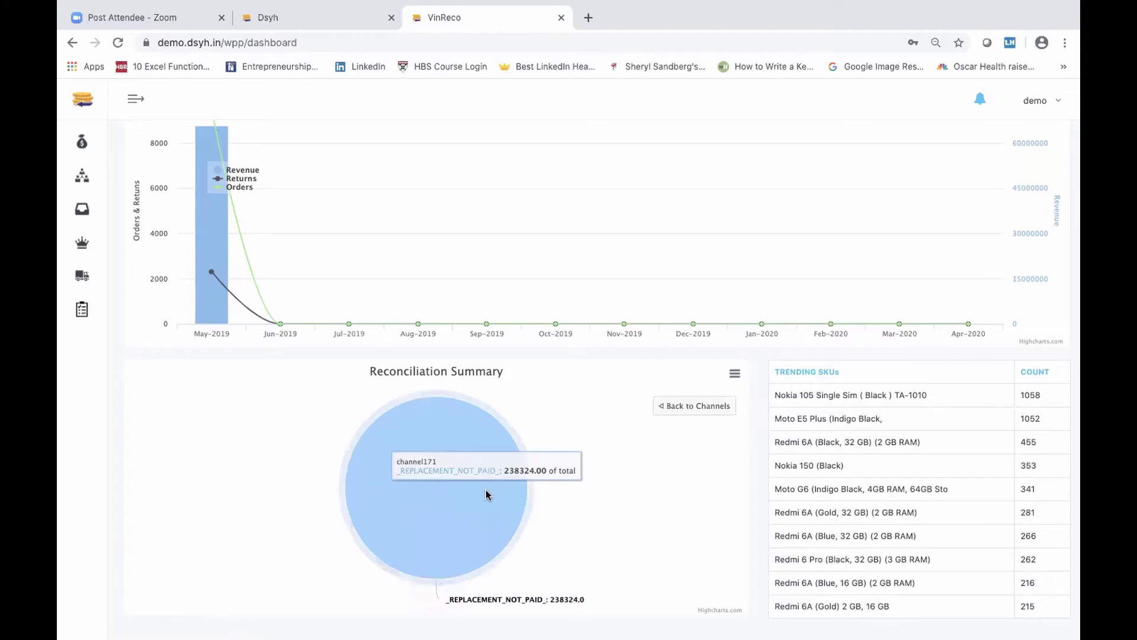
pyautogui.click(689, 408)
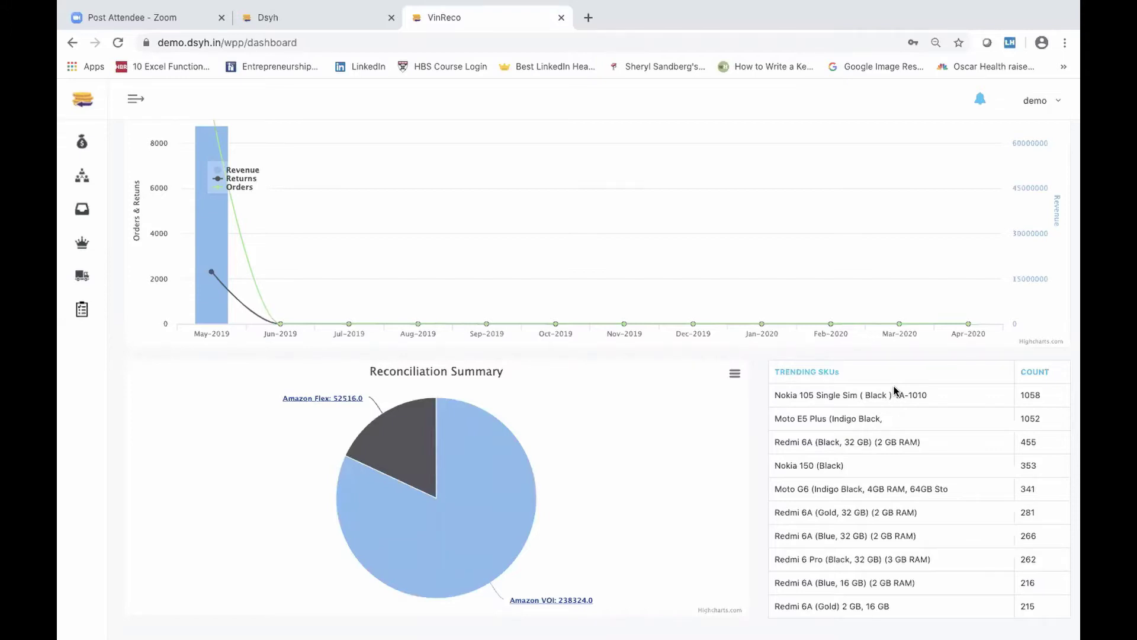
pyautogui.scroll(10, 895, 390)
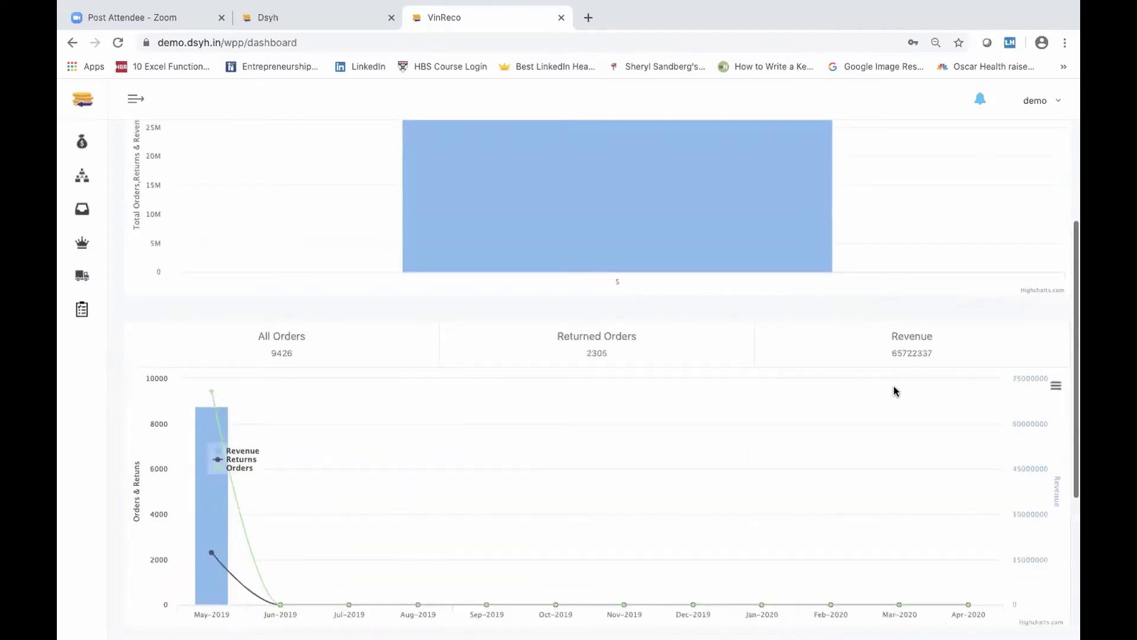
pyautogui.scroll(-10, 895, 390)
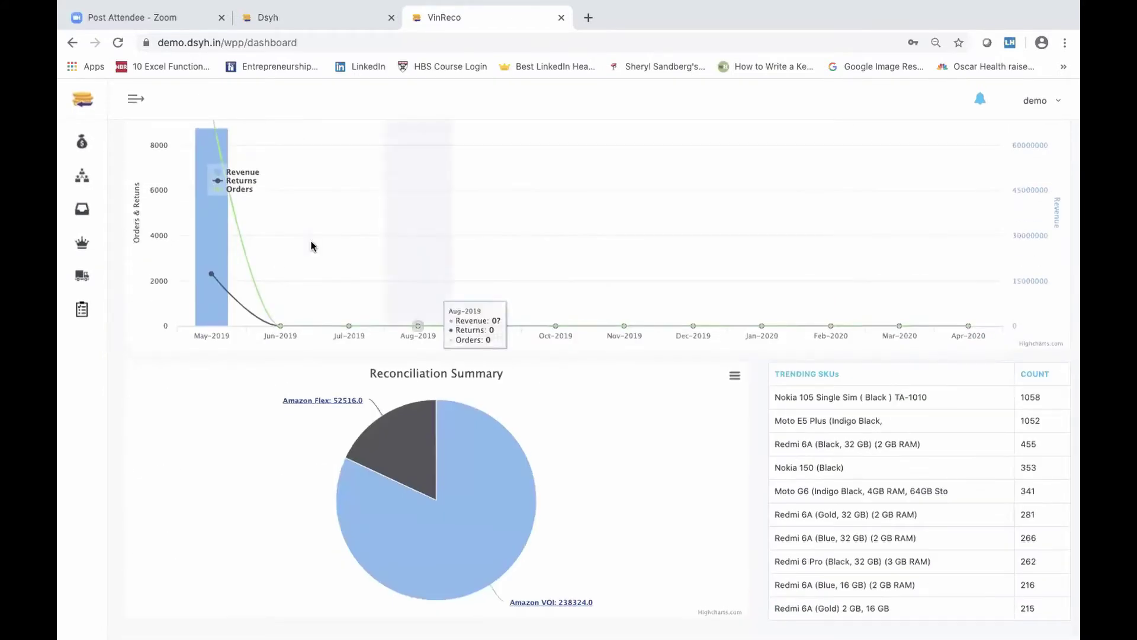
# Step: Expand the navigation and open the Shipped Orders page
pyautogui.click(133, 100)
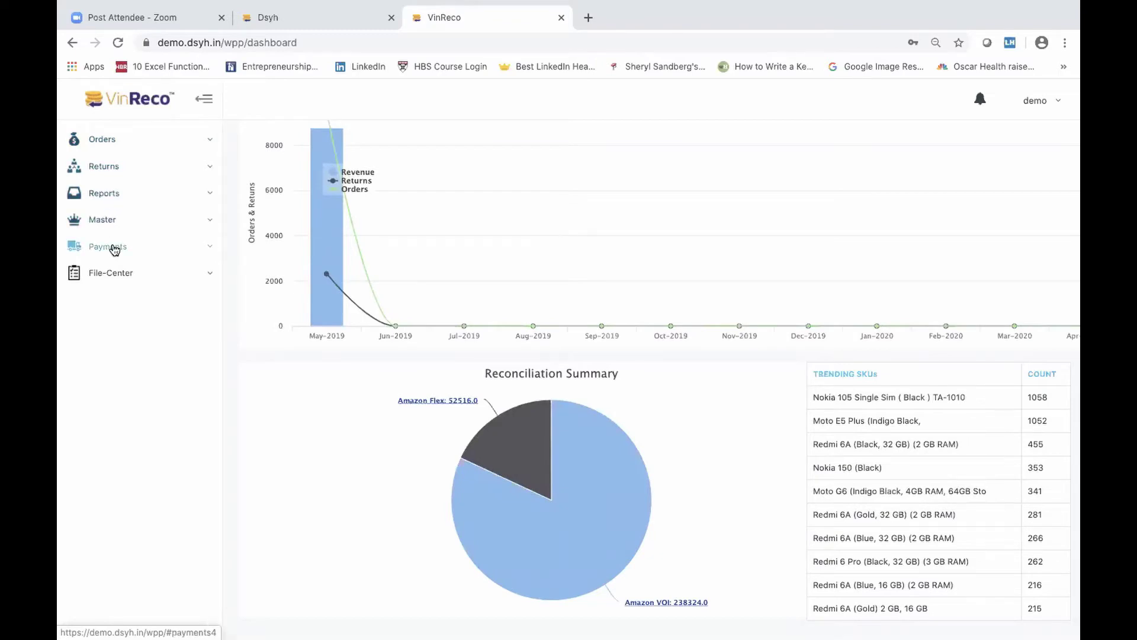
pyautogui.click(139, 147)
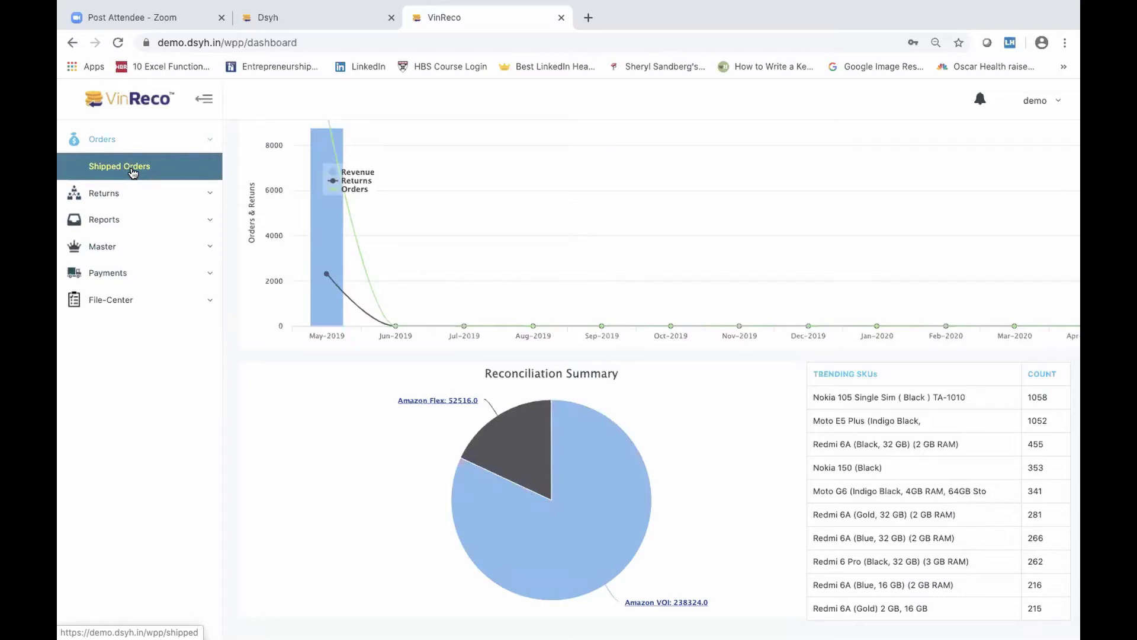
pyautogui.click(132, 170)
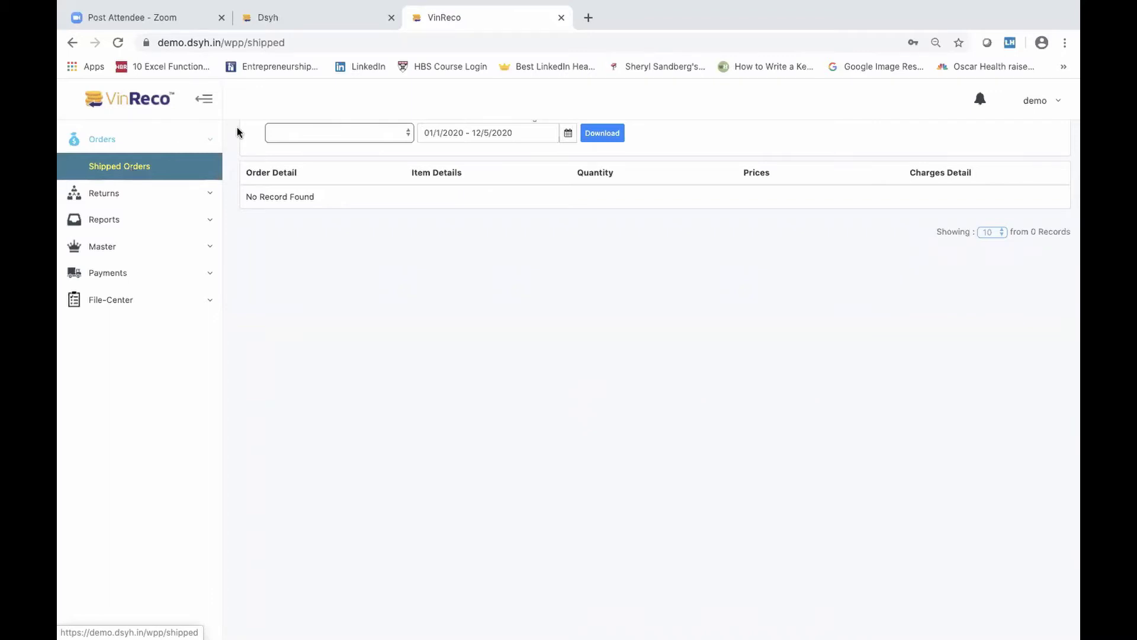
# Step: Filter the shipped orders to the Amazon VOI channel with a custom date range from 2019-05-12 to 2020-05-12
pyautogui.click(384, 138)
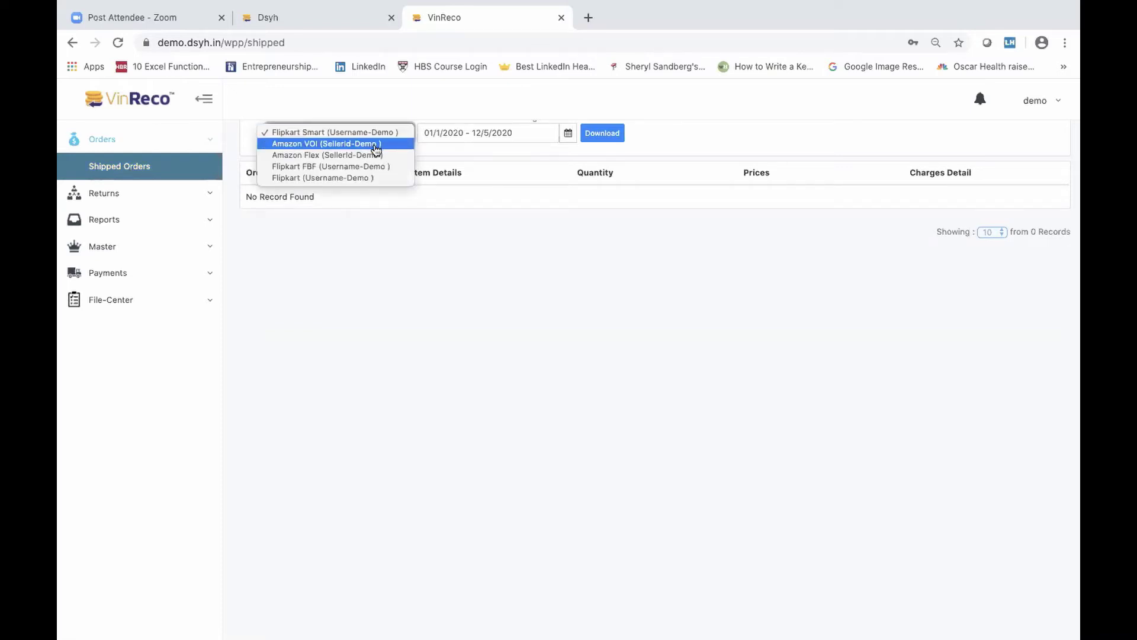
pyautogui.click(376, 144)
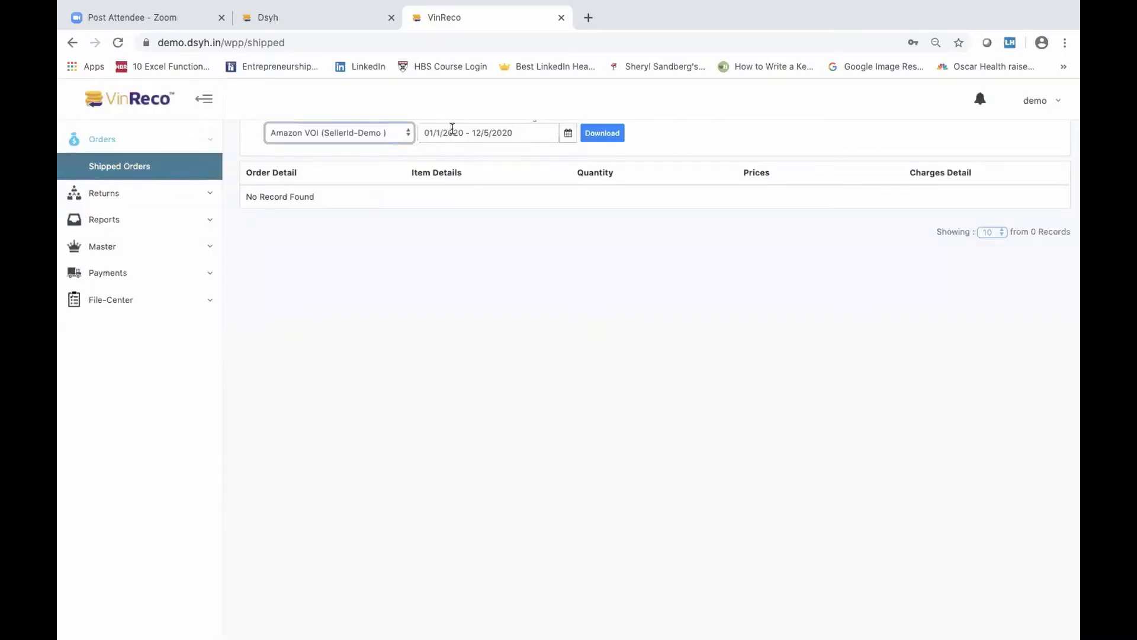
pyautogui.click(452, 129)
pyautogui.click(568, 156)
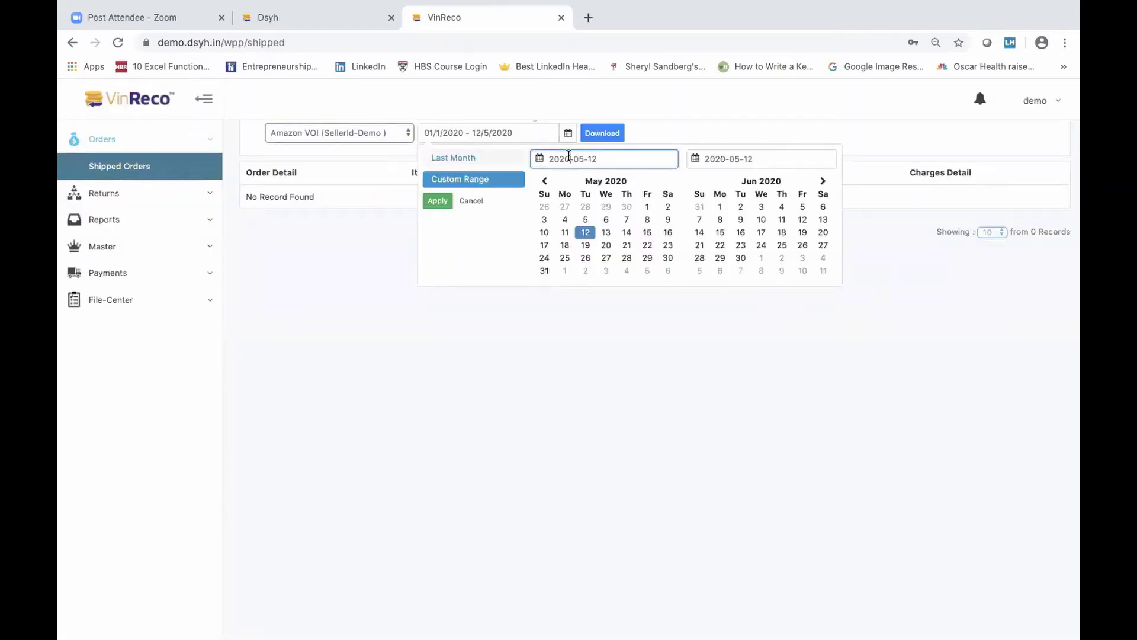
pyautogui.press('BackSpace')
pyautogui.press('BackSpace')
pyautogui.write('19')
pyautogui.click(438, 201)
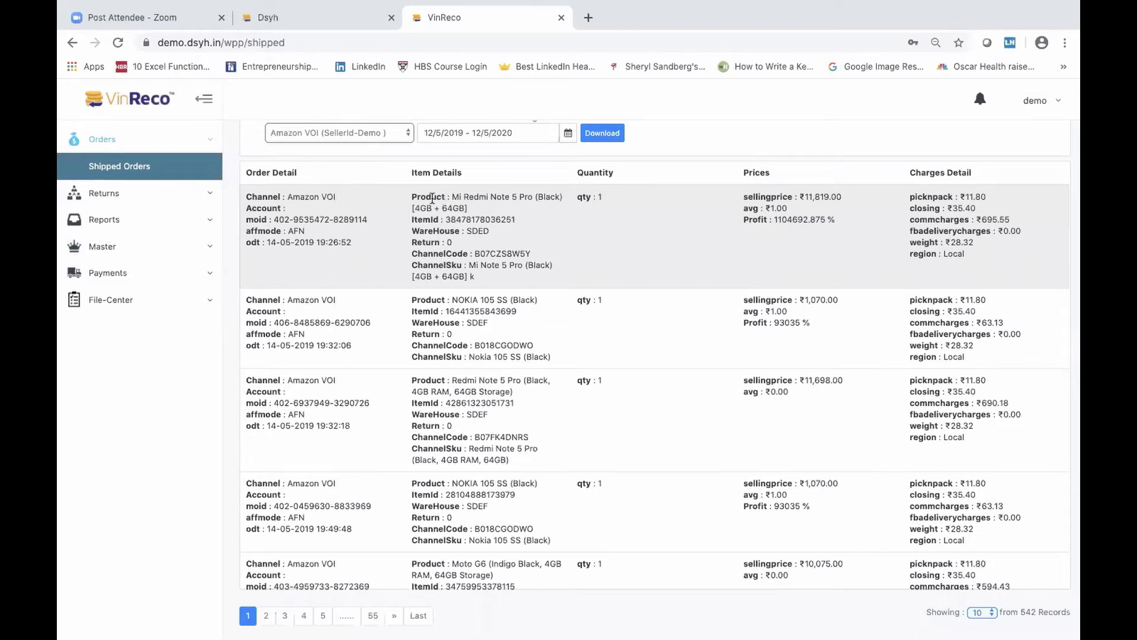
# Step: Highlight the first order's channel, circle its quantity and prices, and undo the circle around the prices
pyautogui.moveTo(287, 196); pyautogui.dragTo(337, 198)
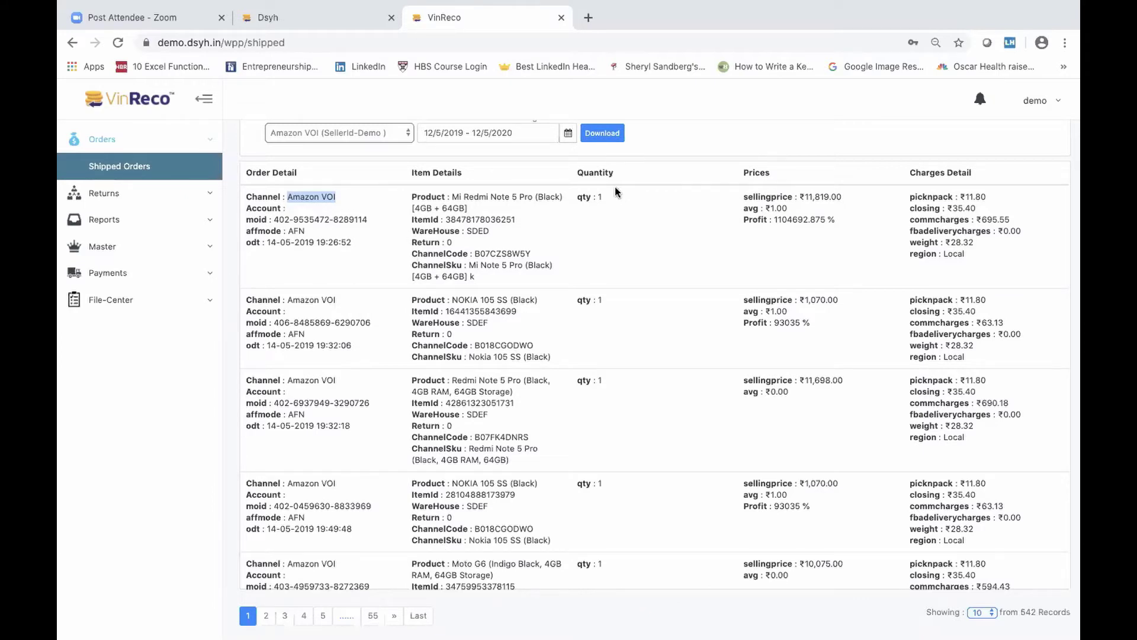
pyautogui.moveTo(583, 191)
pyautogui.mouseDown()
pyautogui.moveTo(578, 207)
pyautogui.moveTo(613, 188)
pyautogui.moveTo(596, 190)
pyautogui.mouseUp()
pyautogui.moveTo(743, 188)
pyautogui.mouseDown()
pyautogui.moveTo(840, 218)
pyautogui.moveTo(849, 178)
pyautogui.moveTo(747, 188)
pyautogui.mouseUp()
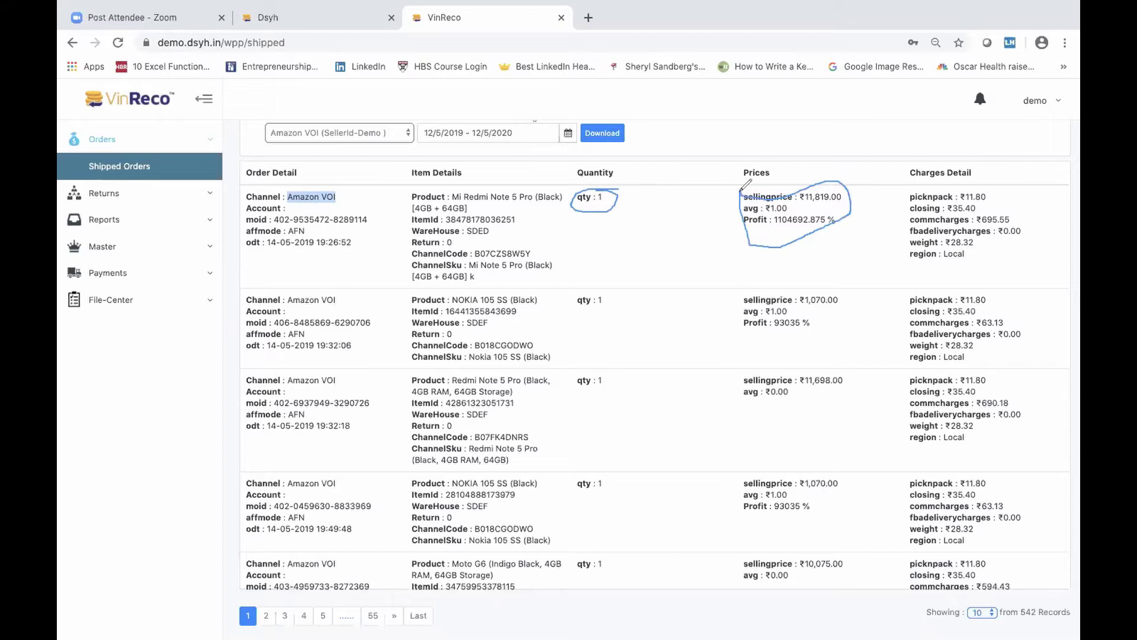
pyautogui.hotkey('ctrl', 'z')
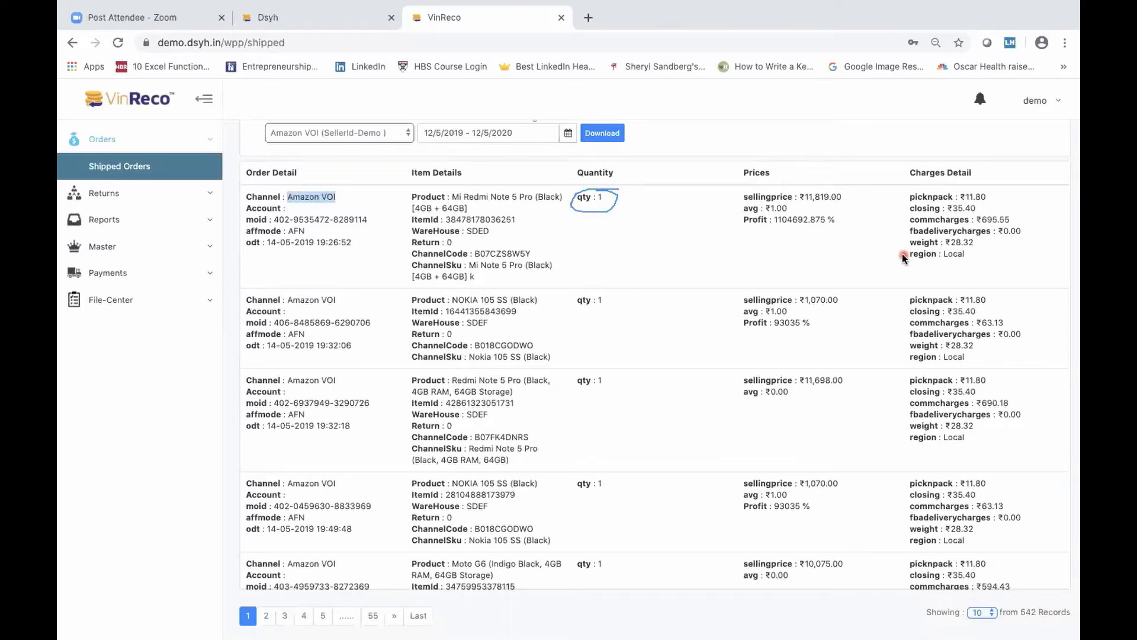
# Step: Set the shipped orders list to show 100 records per page
pyautogui.scroll(-3, 903, 255)
pyautogui.scroll(-3, 903, 256)
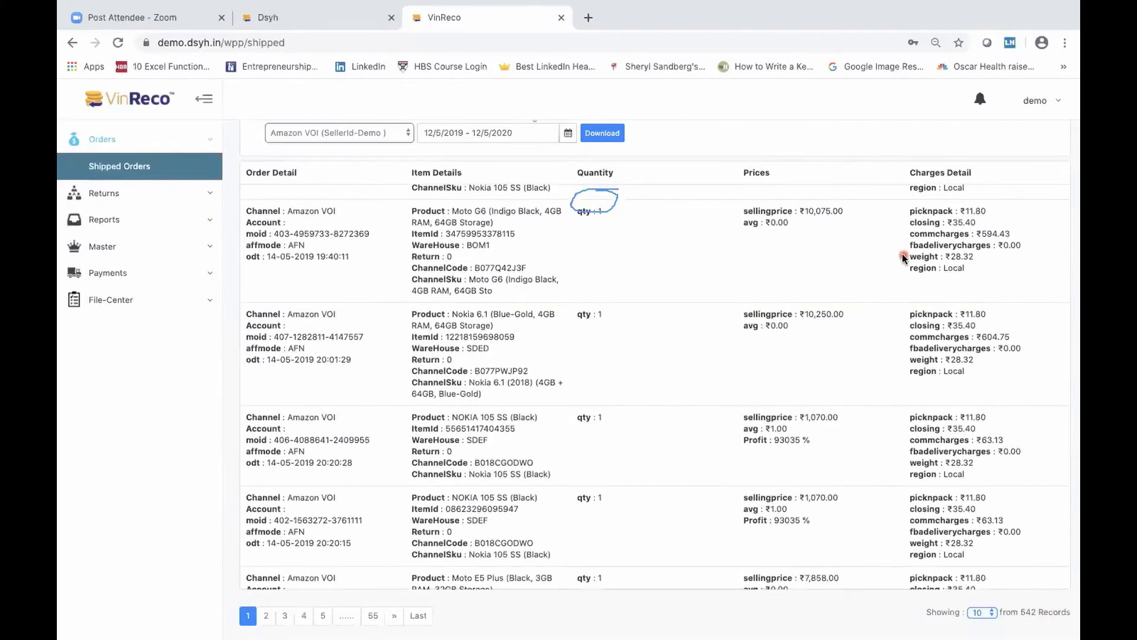
pyautogui.scroll(-3, 903, 256)
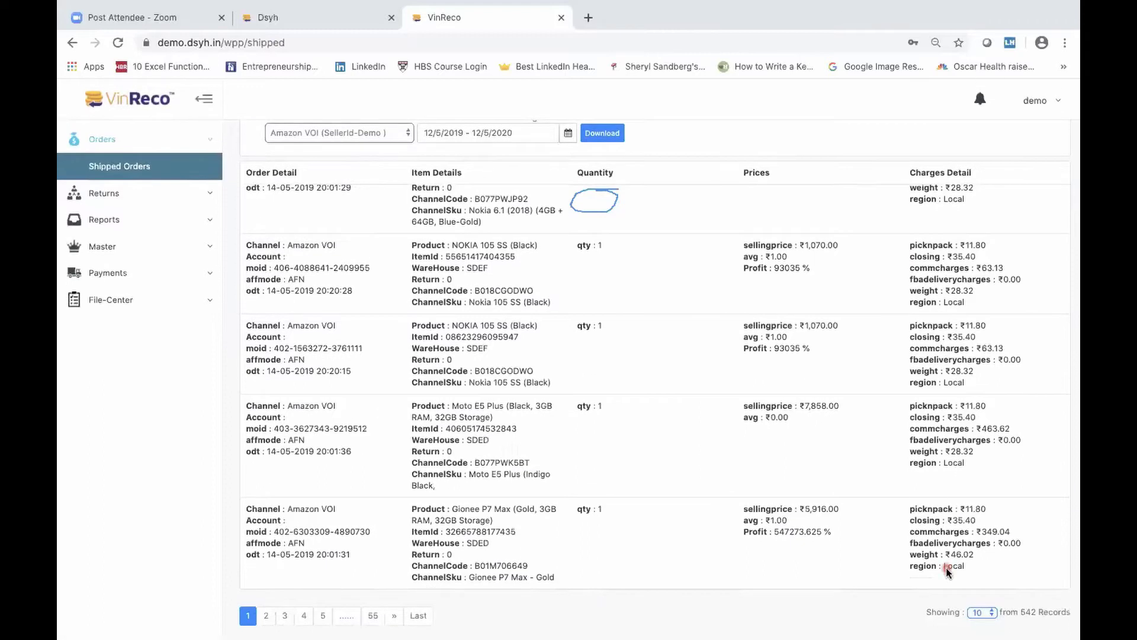
pyautogui.click(983, 613)
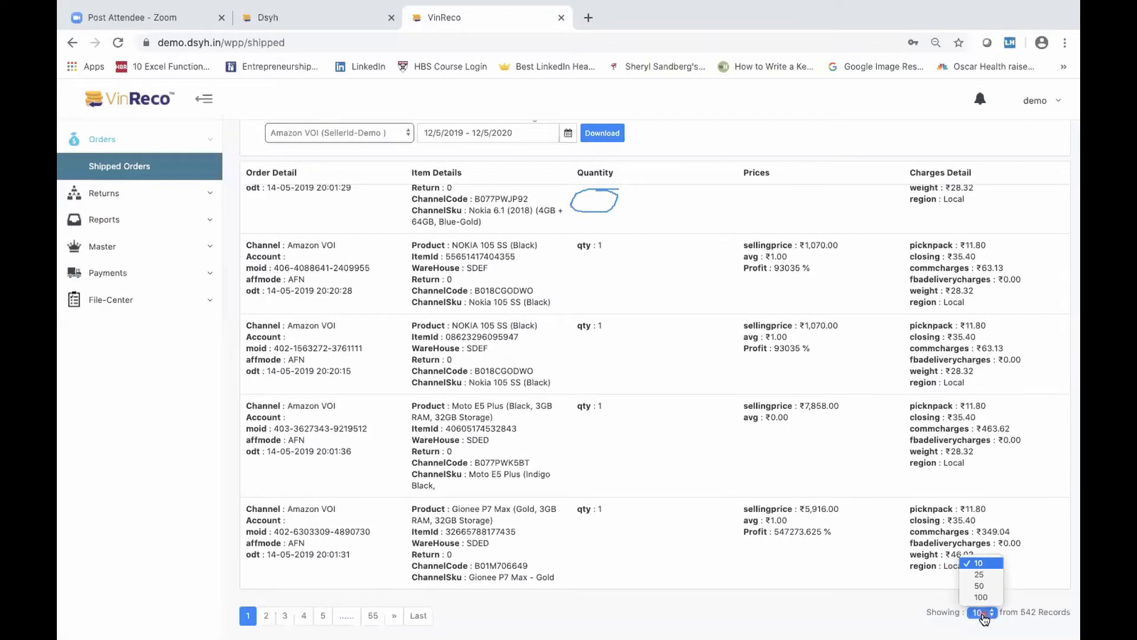
pyautogui.click(981, 597)
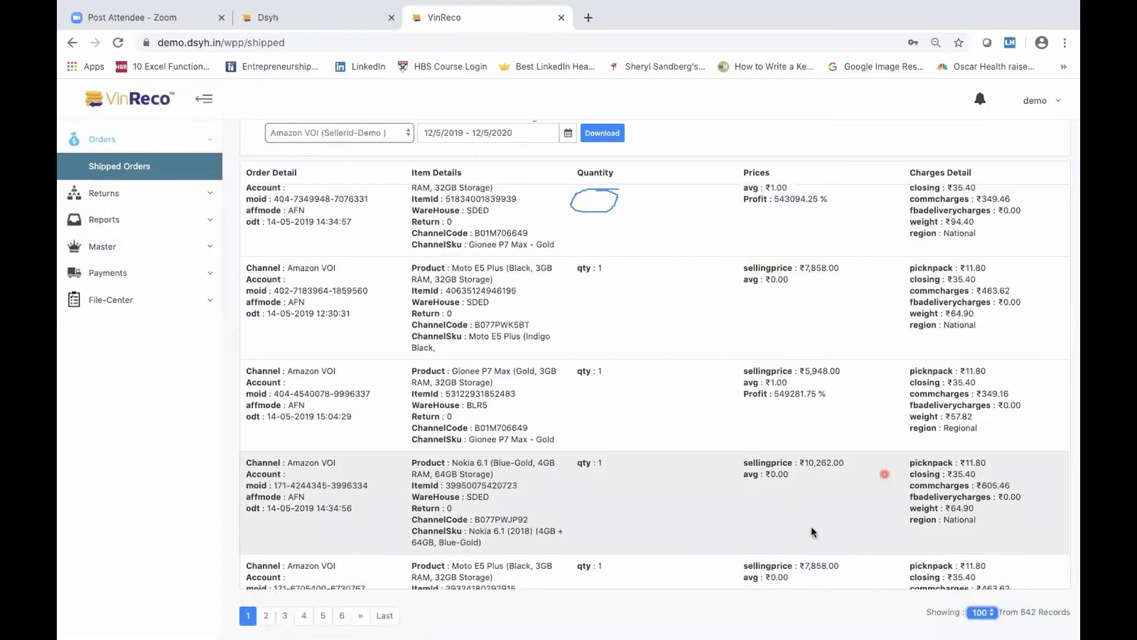
# Step: Look through the longer list and download the Amazon VOI shipped orders for the chosen date range
pyautogui.scroll(-10, 811, 530)
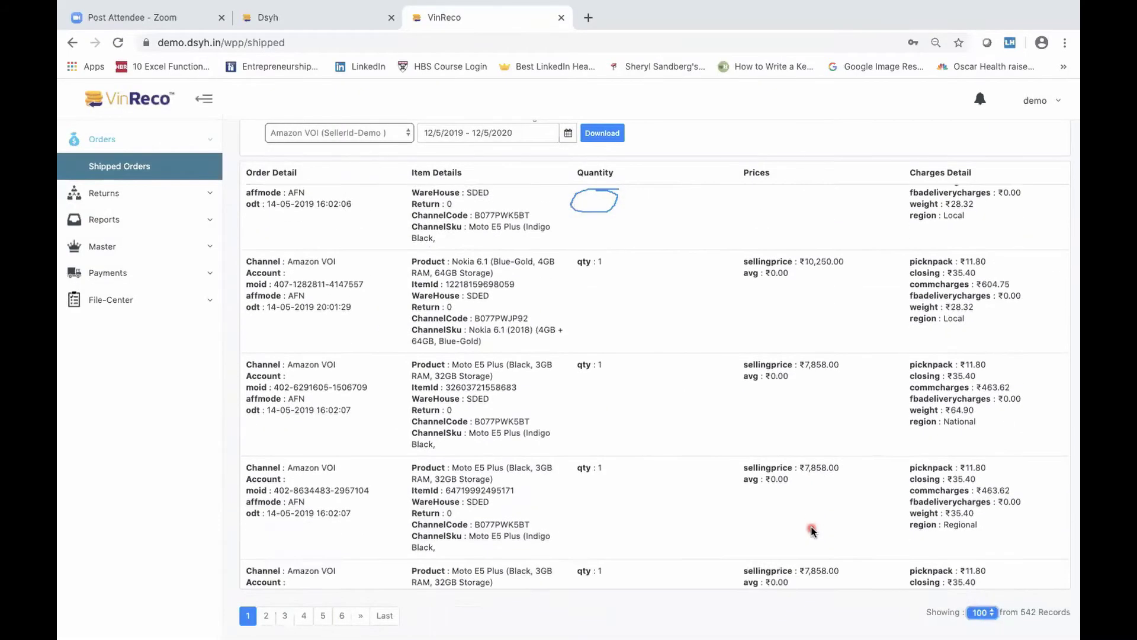
pyautogui.scroll(-10, 811, 530)
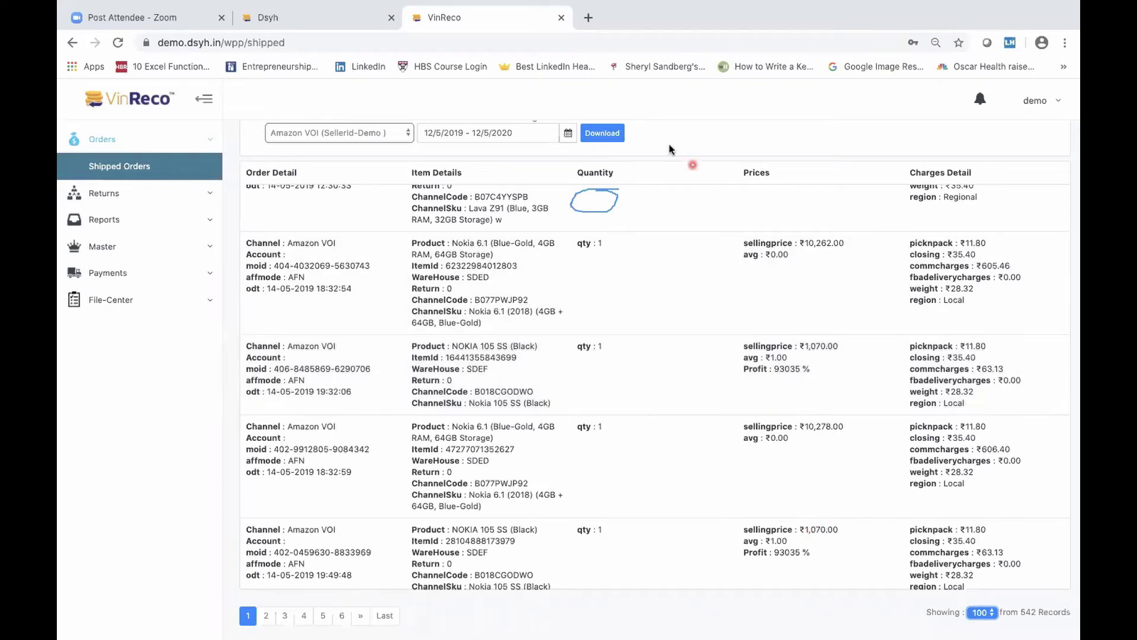
pyautogui.click(603, 134)
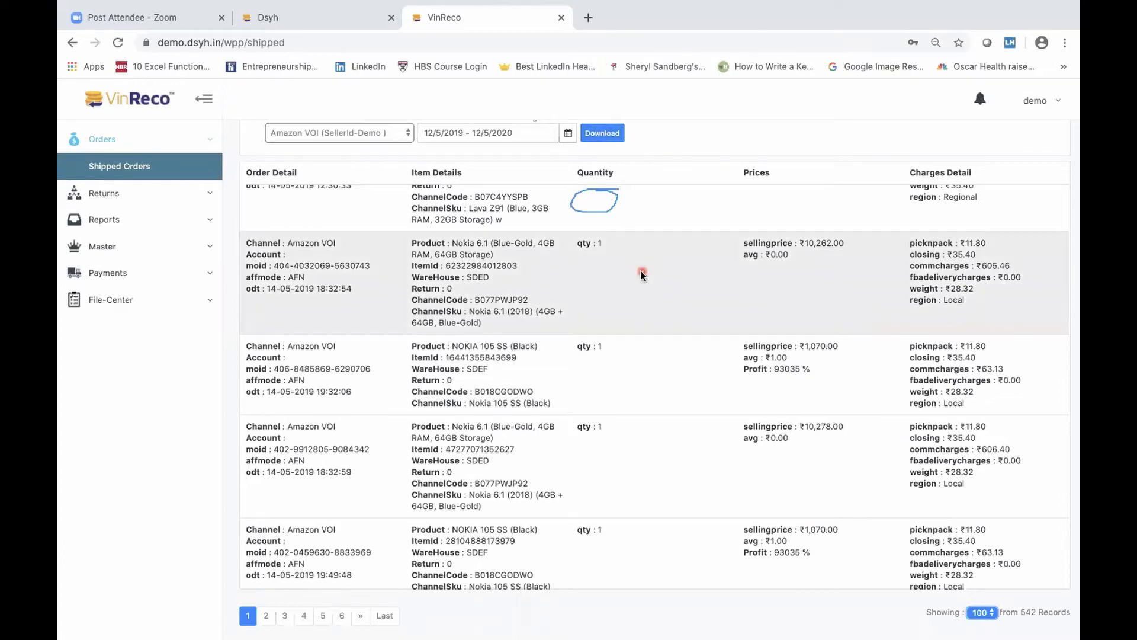
# Step: Browse the rest of the first page of shipped orders and go to page 6
pyautogui.scroll(-3, 641, 269)
pyautogui.scroll(-10, 642, 274)
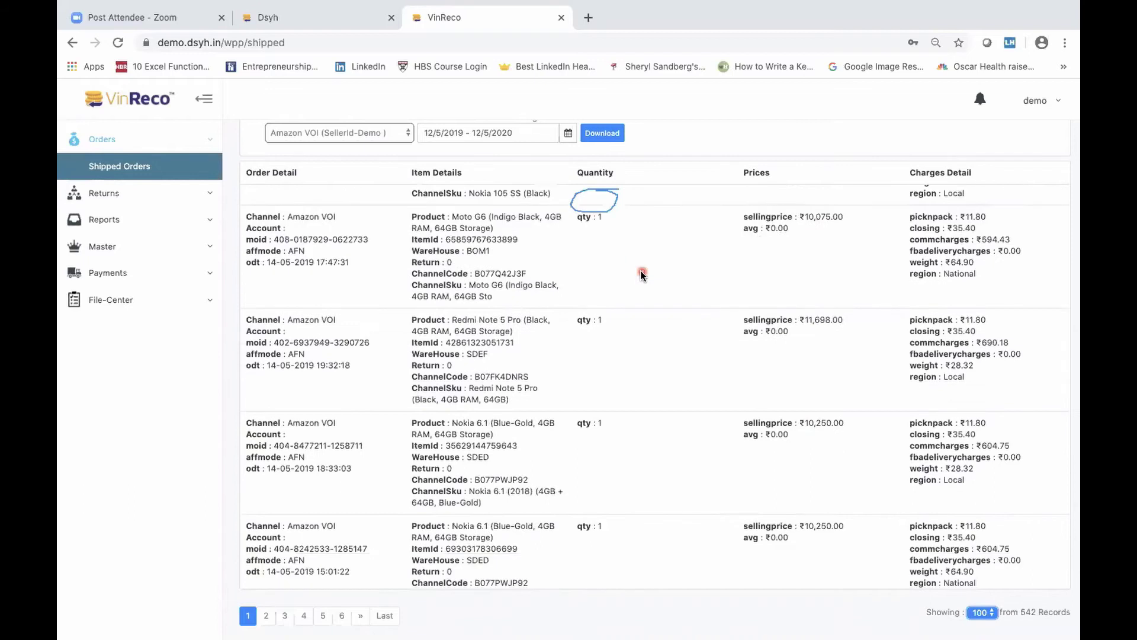
pyautogui.scroll(-1, 641, 274)
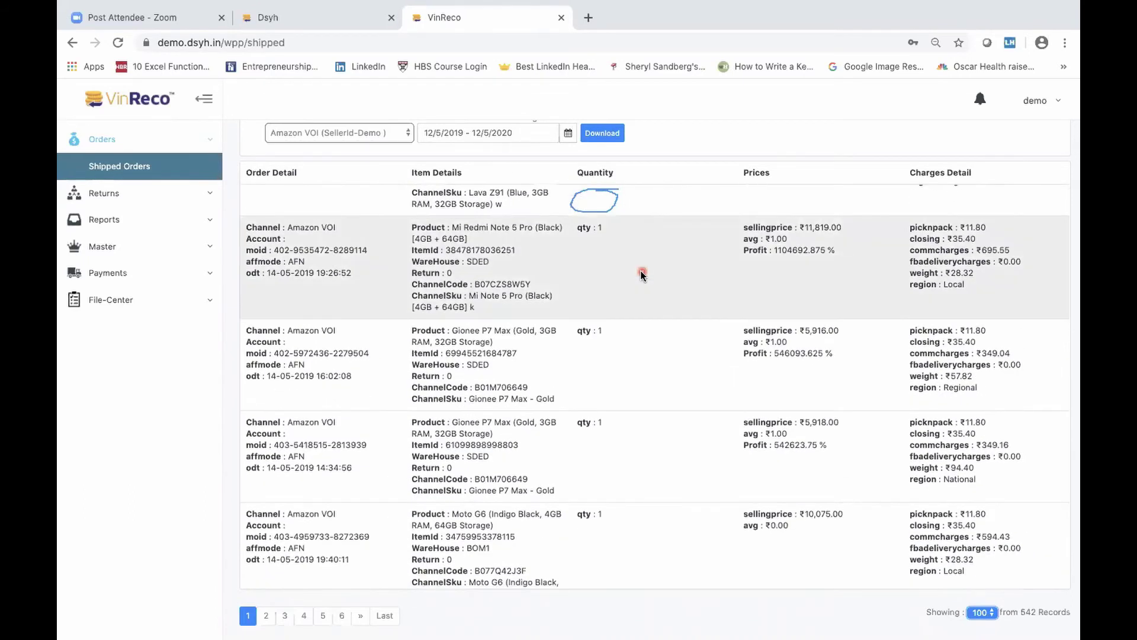
pyautogui.scroll(-6, 642, 274)
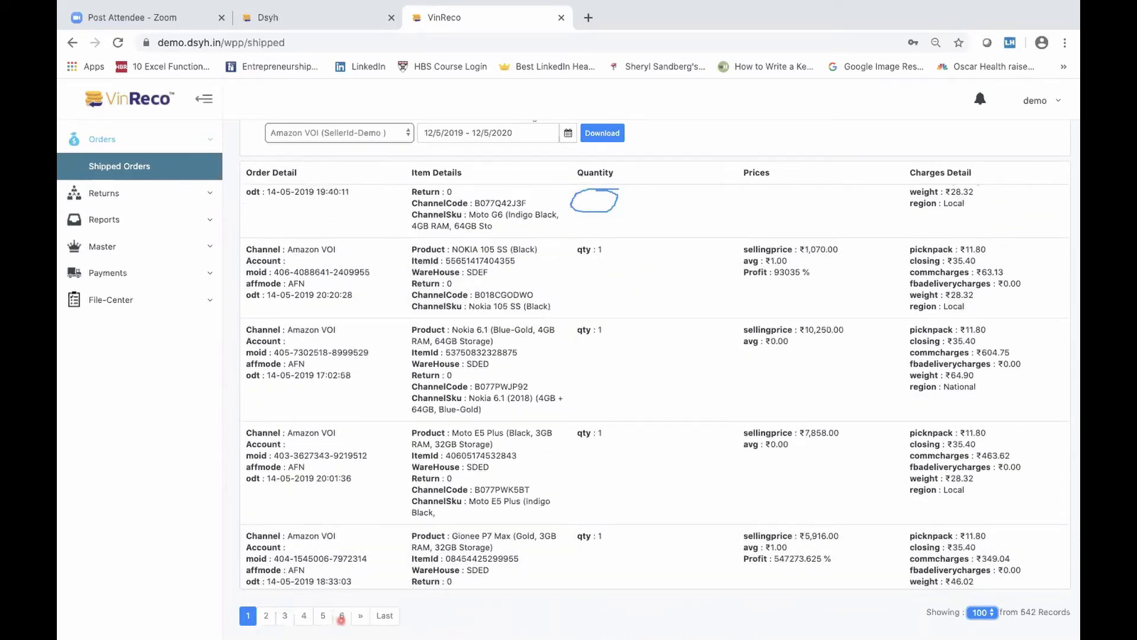
pyautogui.click(342, 617)
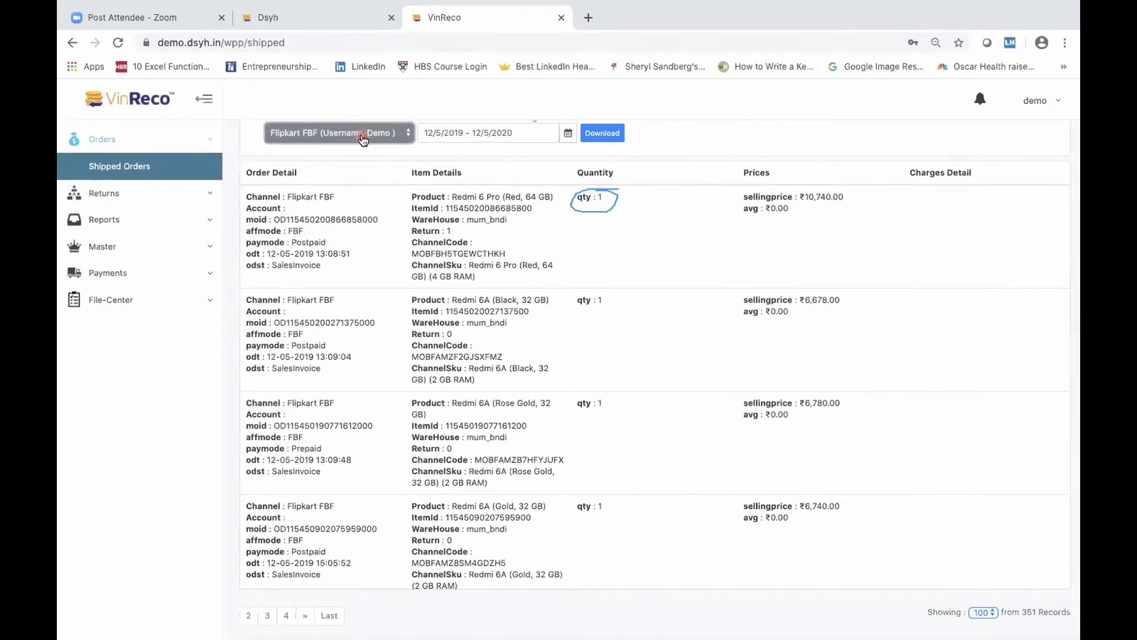
# Step: Switch the shipped orders list to the Amazon VOI (SellerId-Demo) channel and look through the orders on pages 6 and 4
pyautogui.click(363, 137)
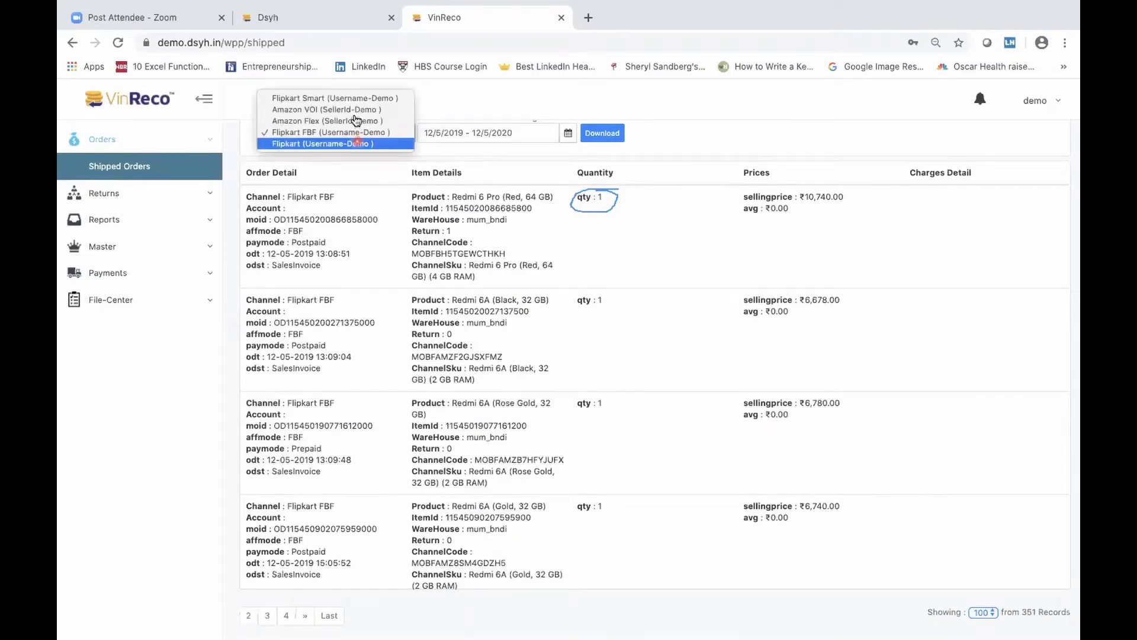
pyautogui.click(354, 111)
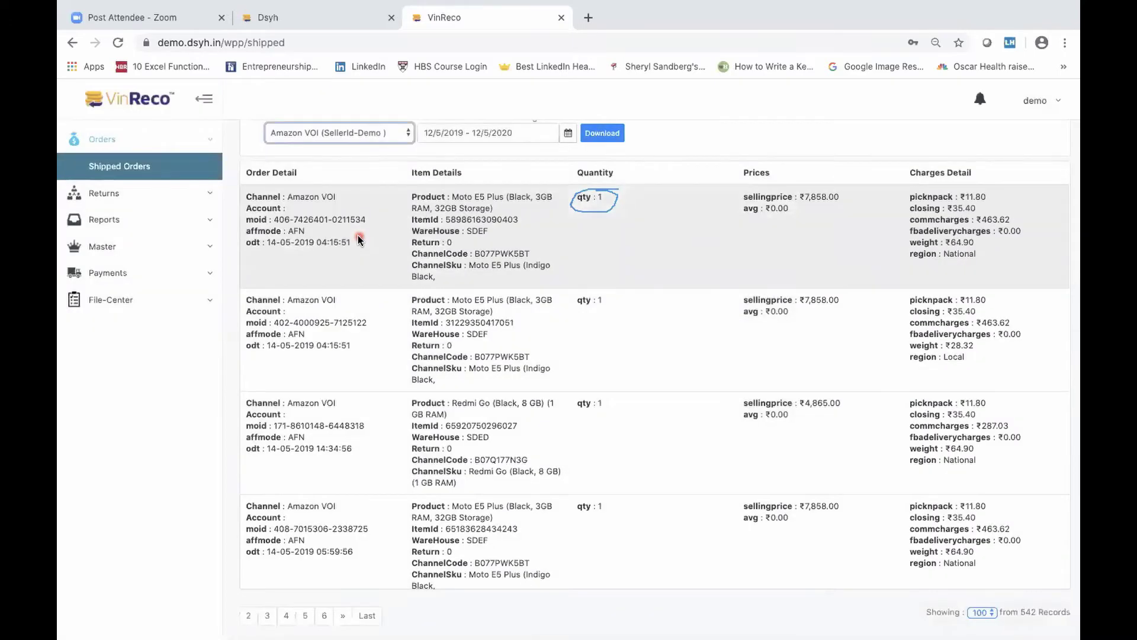
pyautogui.click(366, 616)
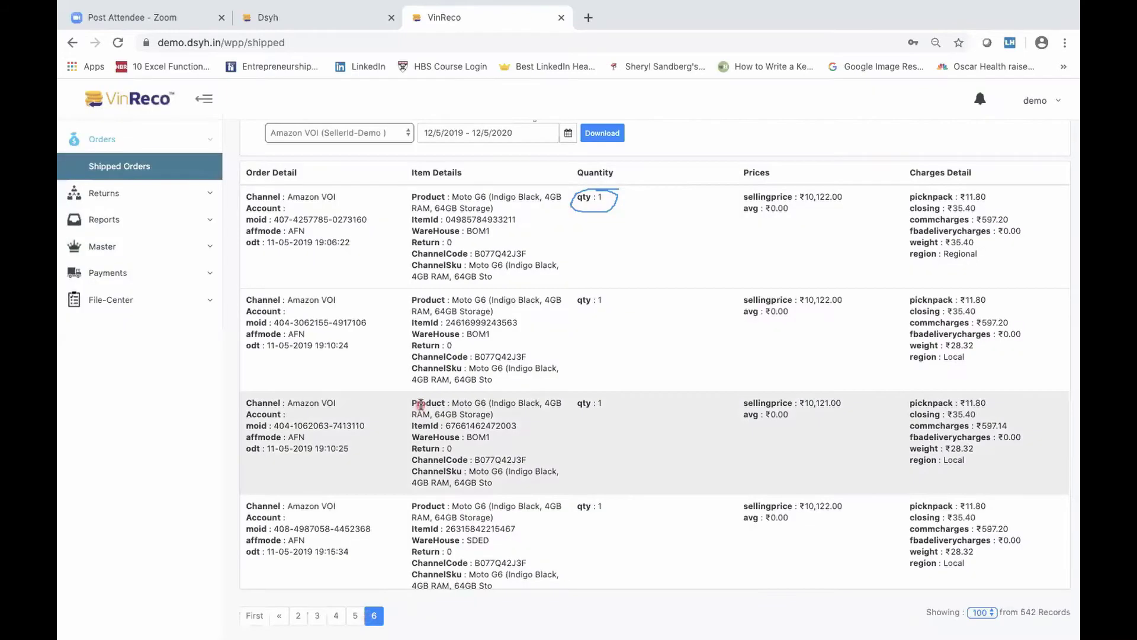
pyautogui.scroll(-10, 421, 404)
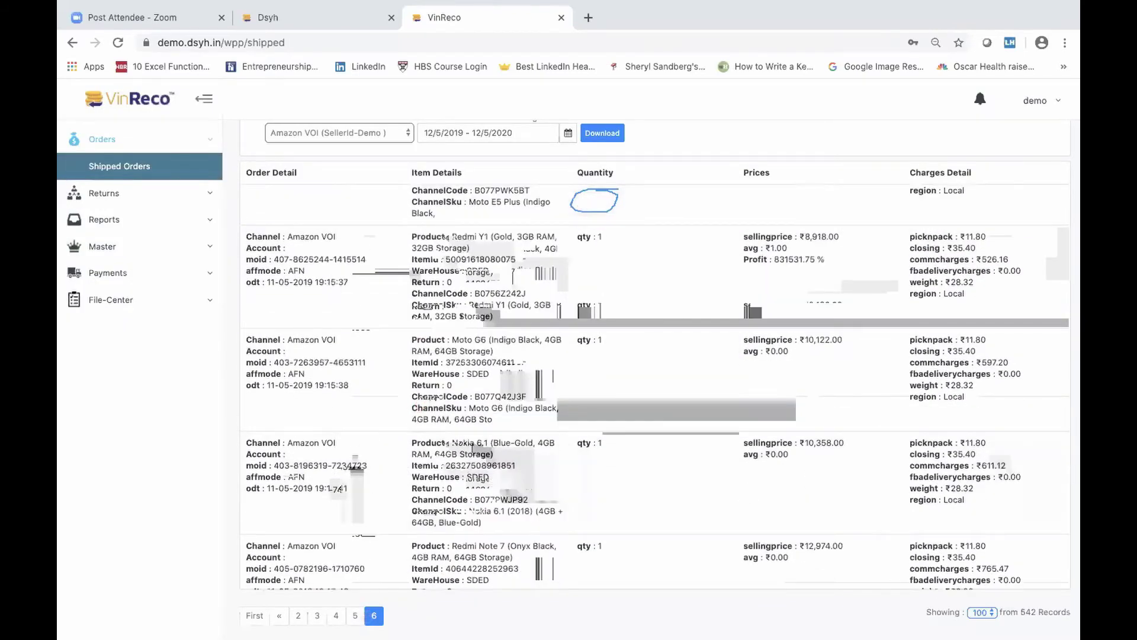
pyautogui.click(335, 619)
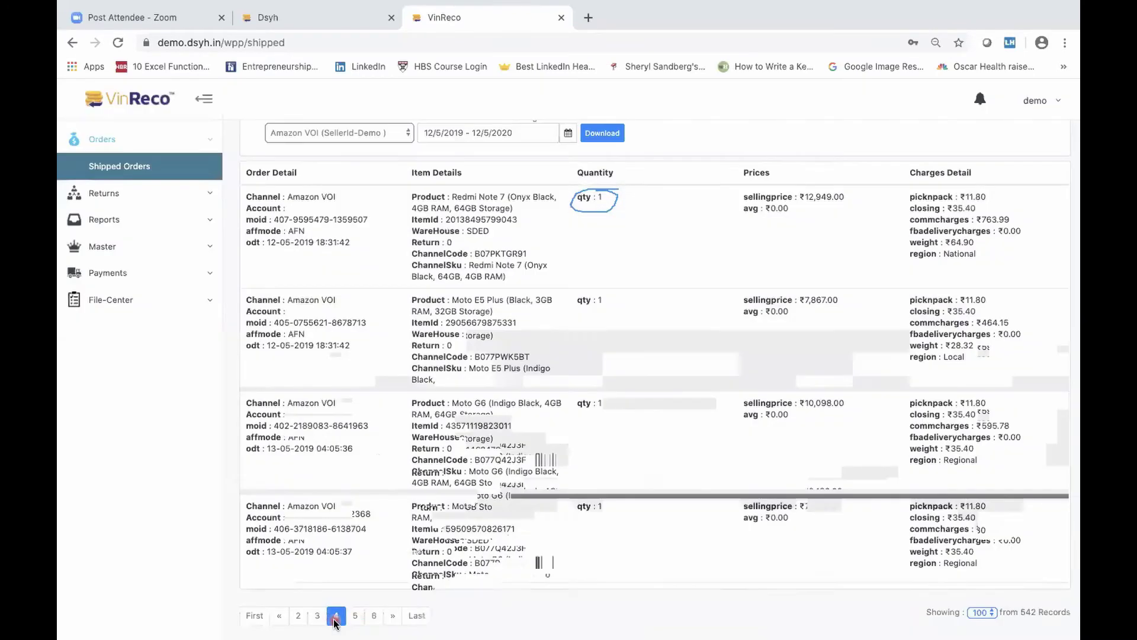
pyautogui.scroll(-3, 377, 457)
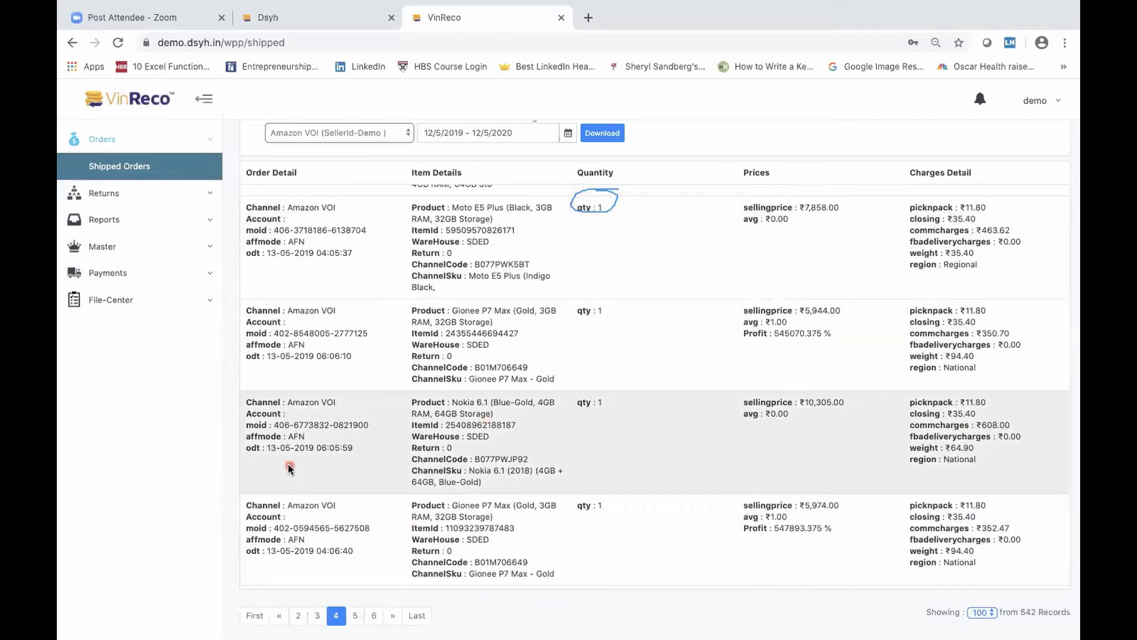
# Step: Open the returns list and set its channel account to Amazon VOI (SellerId-Demo)
pyautogui.click(209, 198)
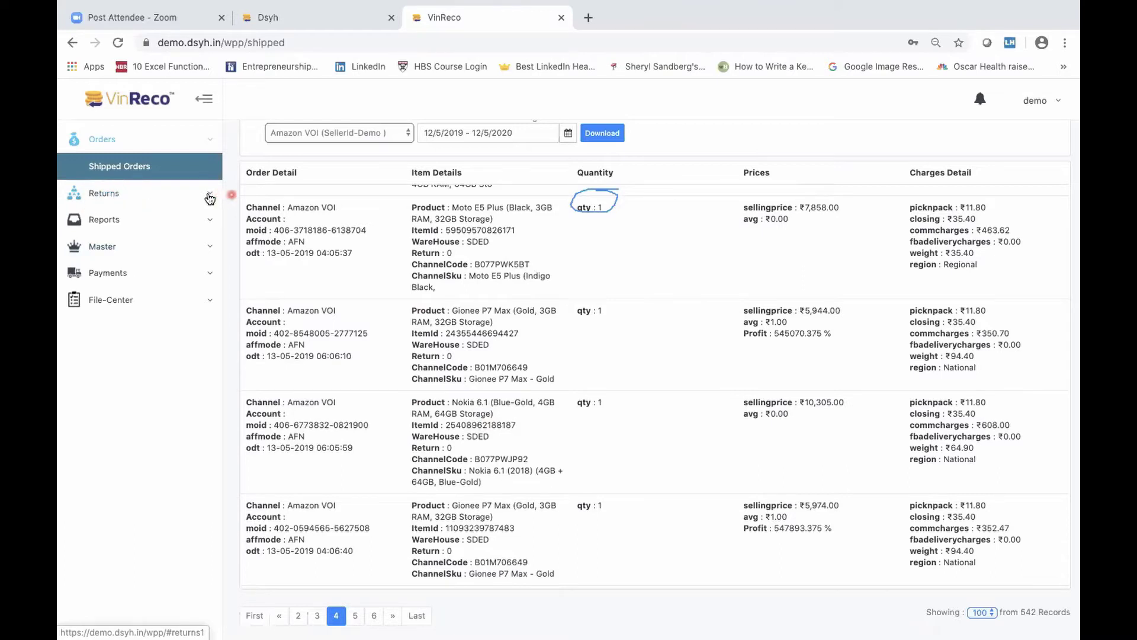
pyautogui.click(103, 193)
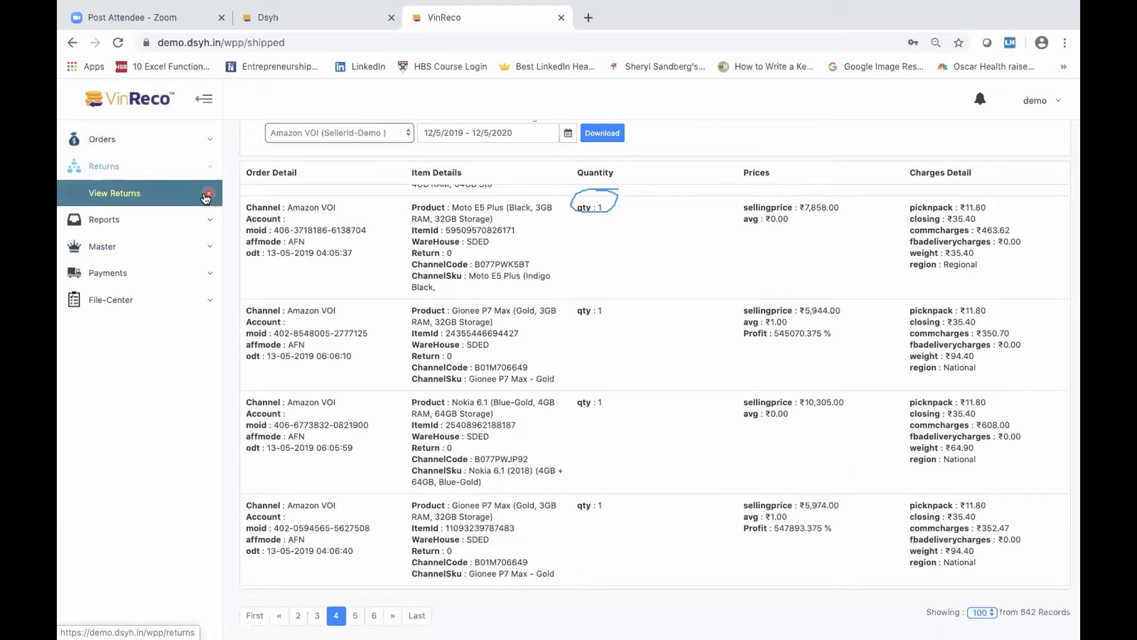
pyautogui.click(113, 195)
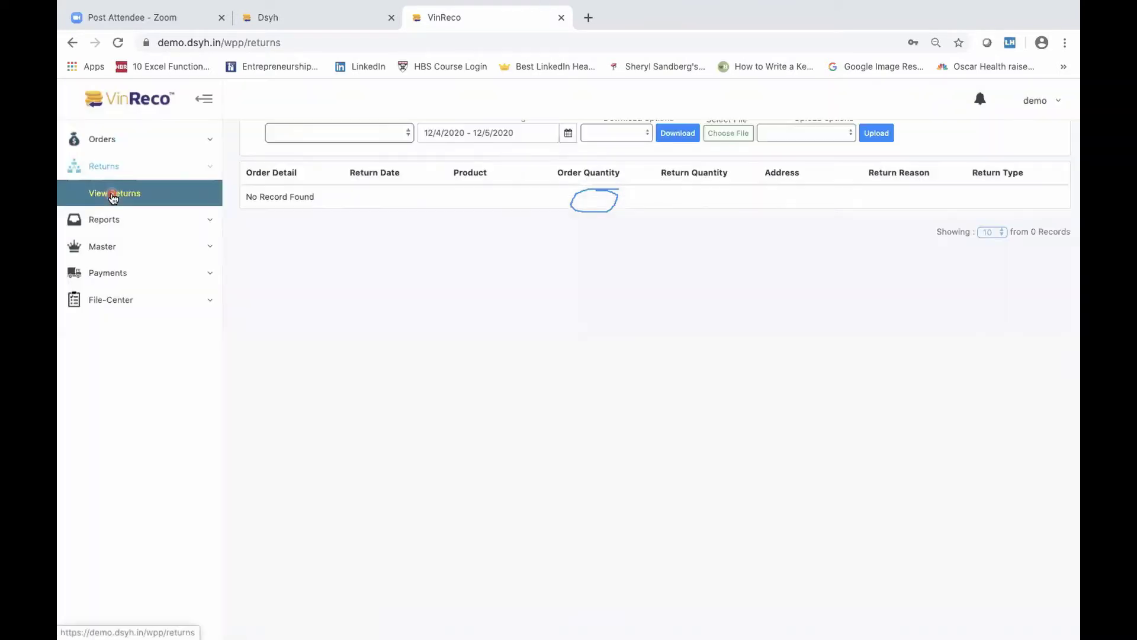
pyautogui.click(376, 135)
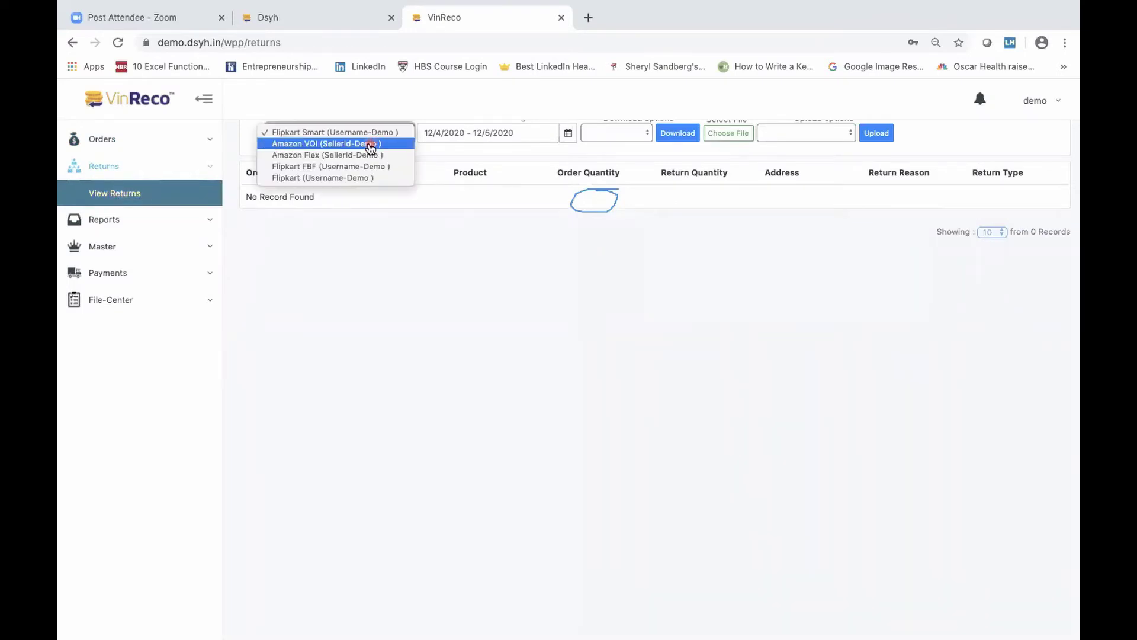
pyautogui.click(371, 144)
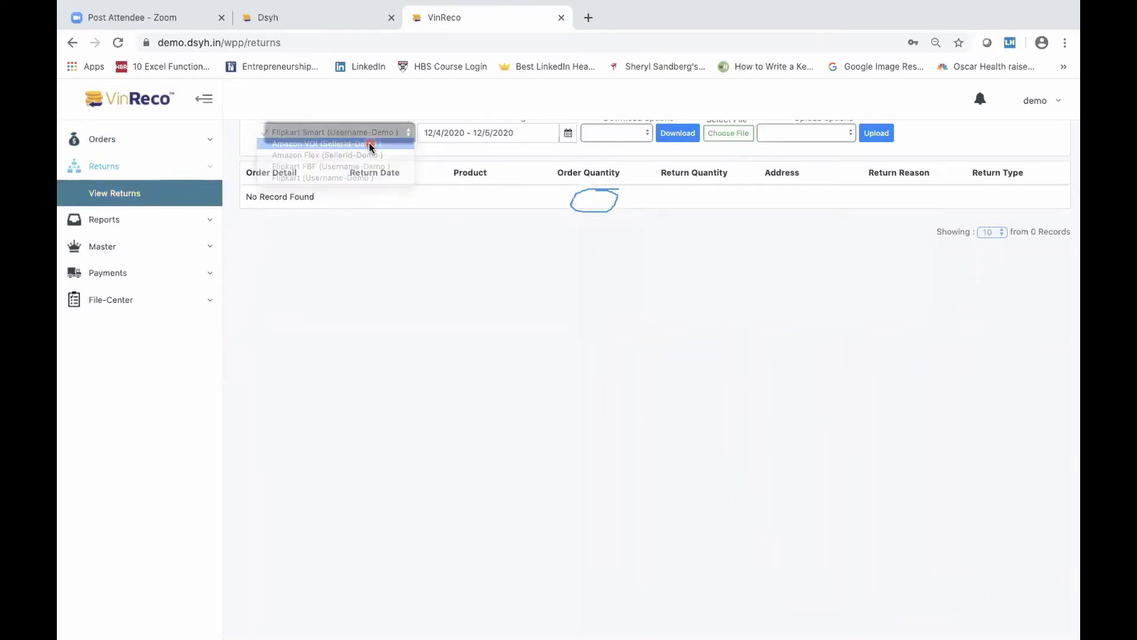
# Step: Set the start of the returns' custom date range to 2019-05-12 and apply the range
pyautogui.click(468, 130)
pyautogui.click(467, 131)
pyautogui.click(551, 152)
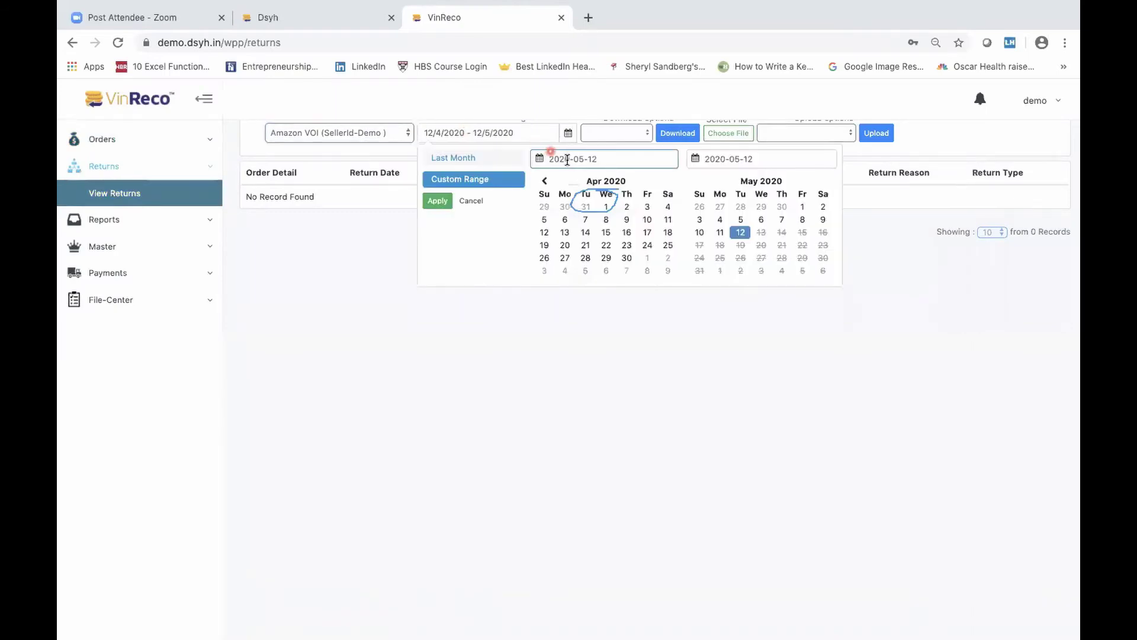
pyautogui.click(567, 160)
pyautogui.press('BackSpace')
pyautogui.press('BackSpace')
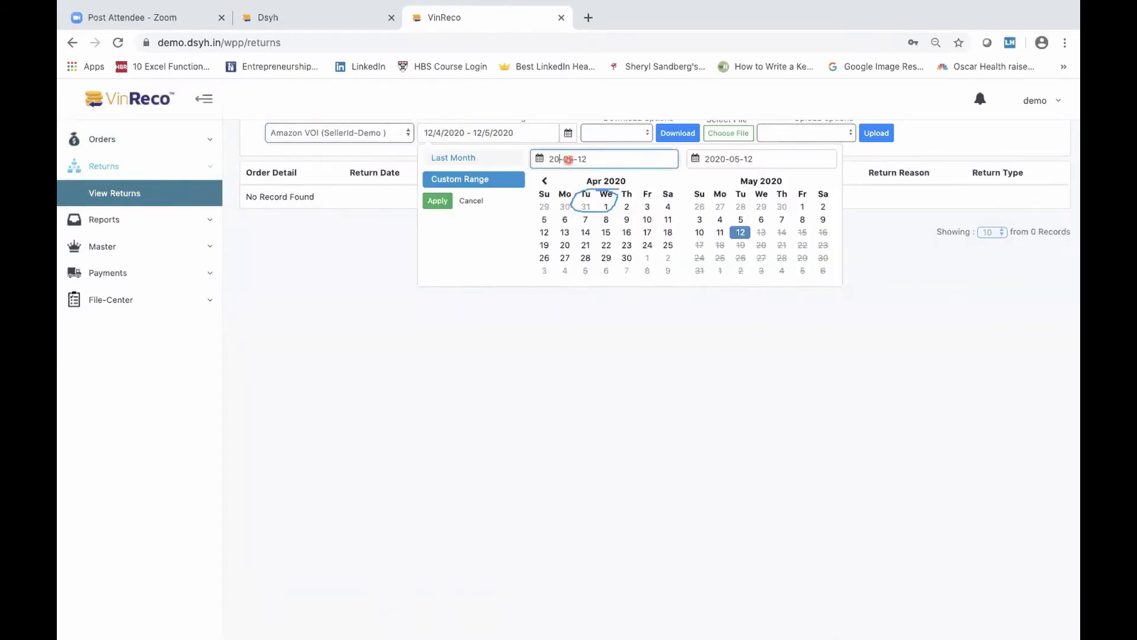
pyautogui.write('19')
pyautogui.click(444, 199)
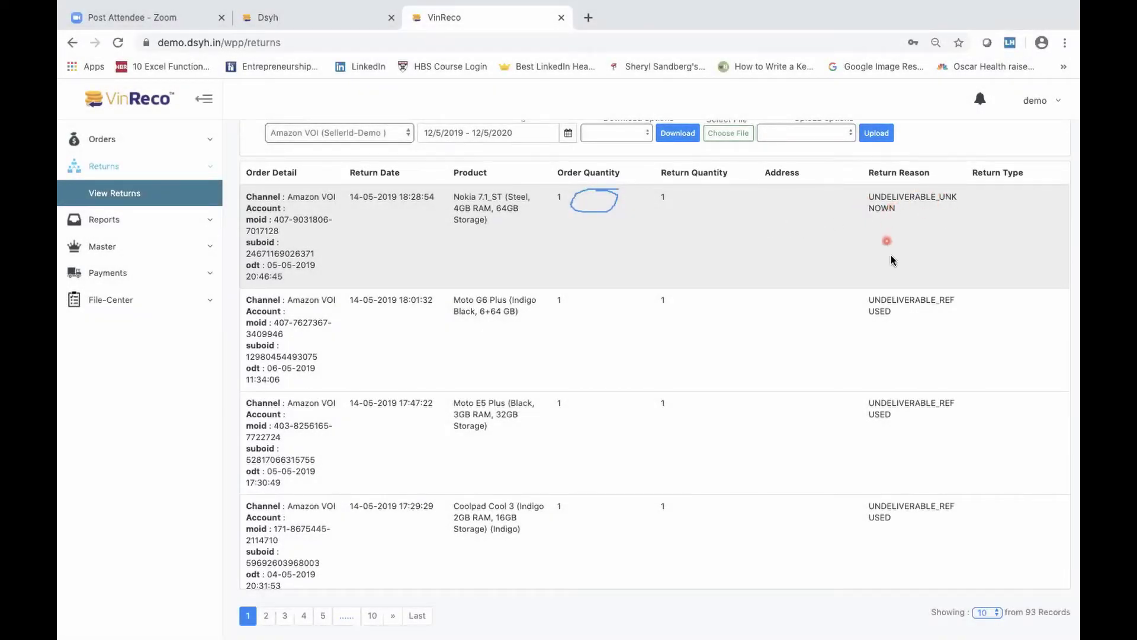
# Step: Look through the first page of returned orders and check which upload options are offered
pyautogui.scroll(-8, 889, 249)
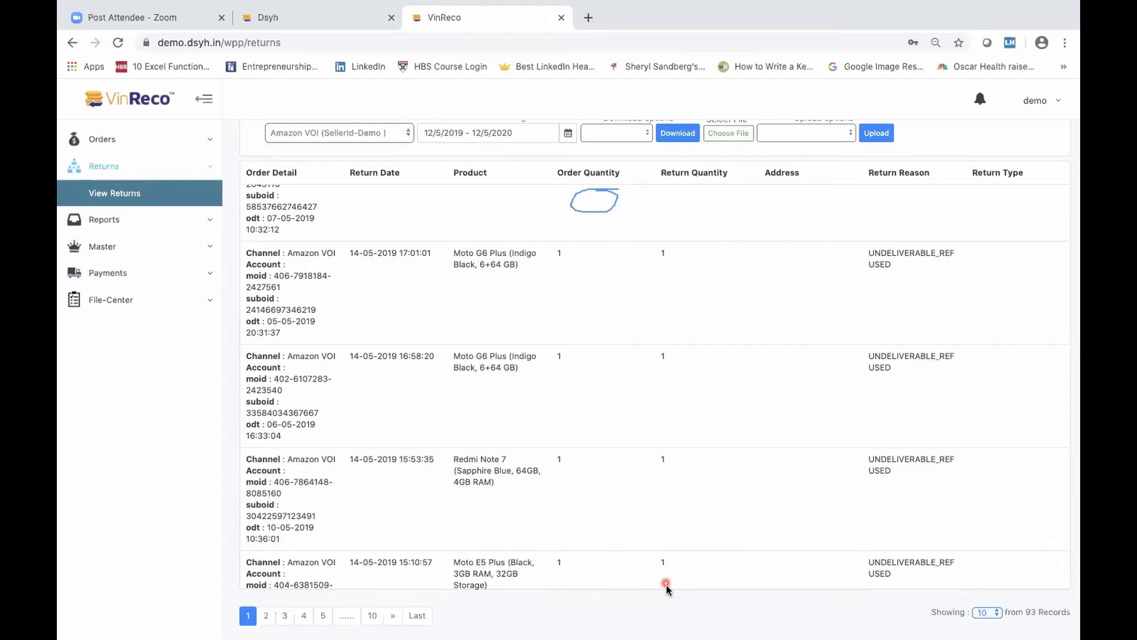
pyautogui.scroll(8, 604, 225)
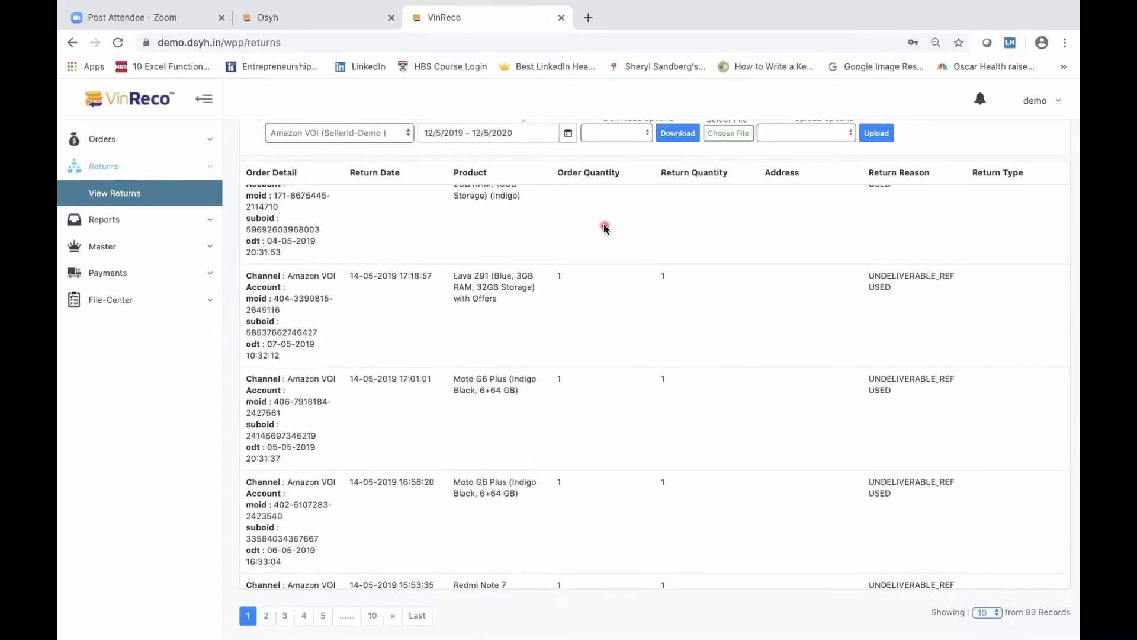
pyautogui.scroll(2, 604, 227)
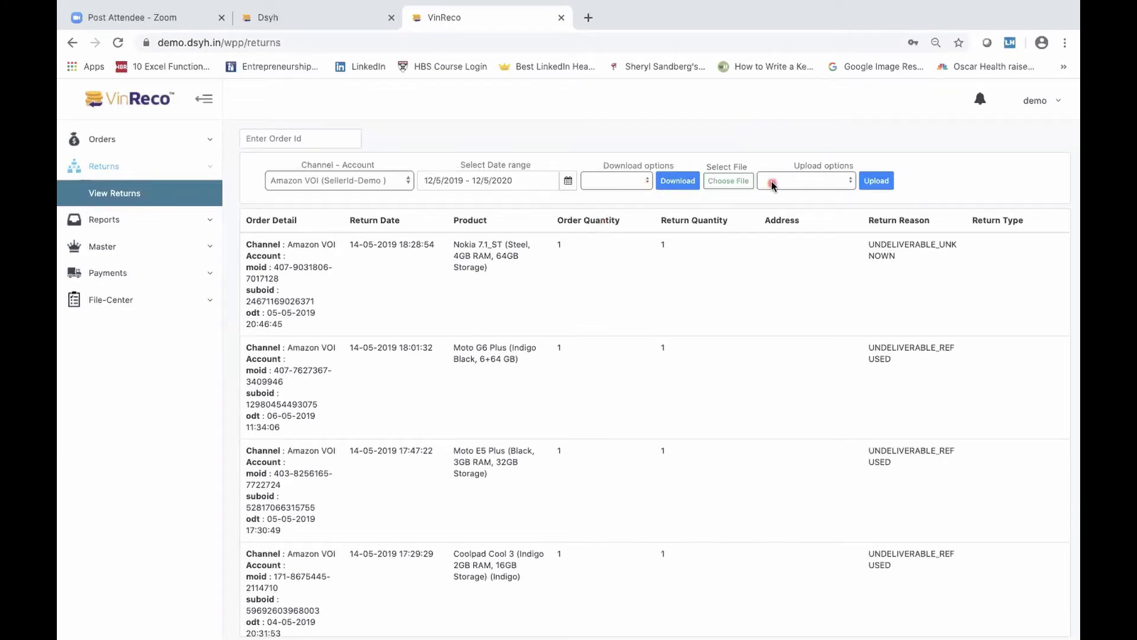
pyautogui.click(791, 184)
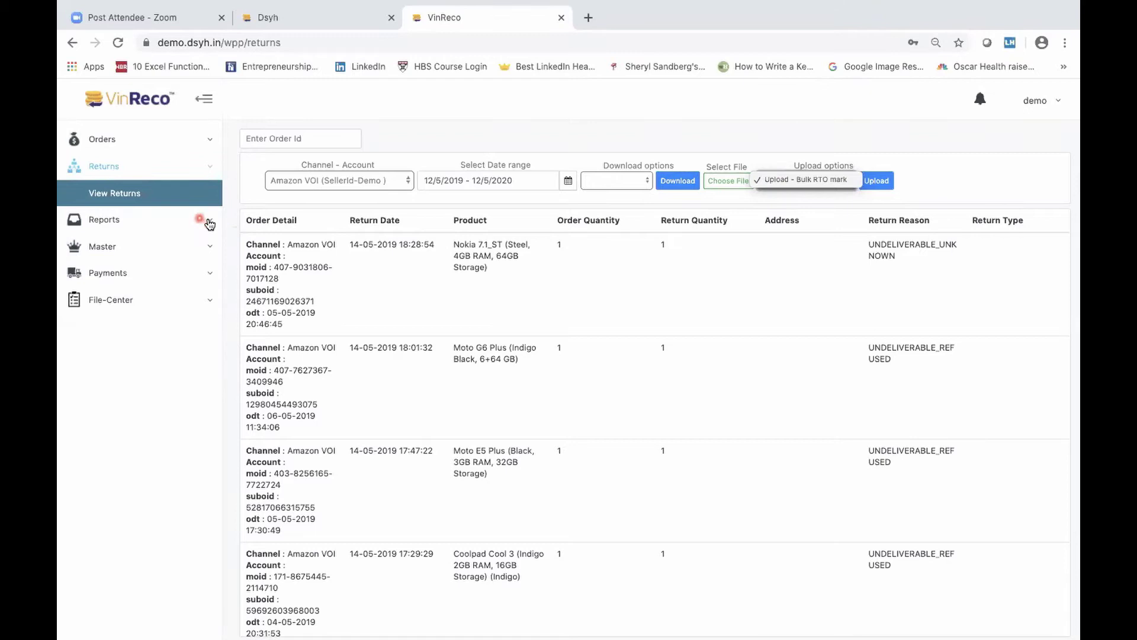
pyautogui.click(391, 181)
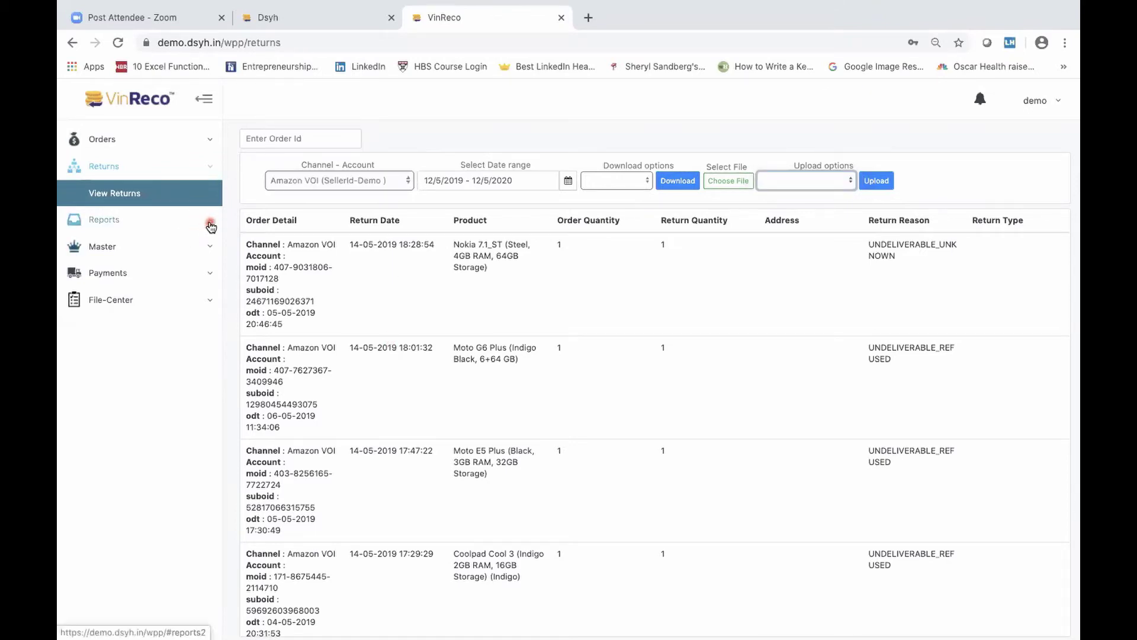
# Step: Open the Recco Reports list within the RECCO reports
pyautogui.click(207, 222)
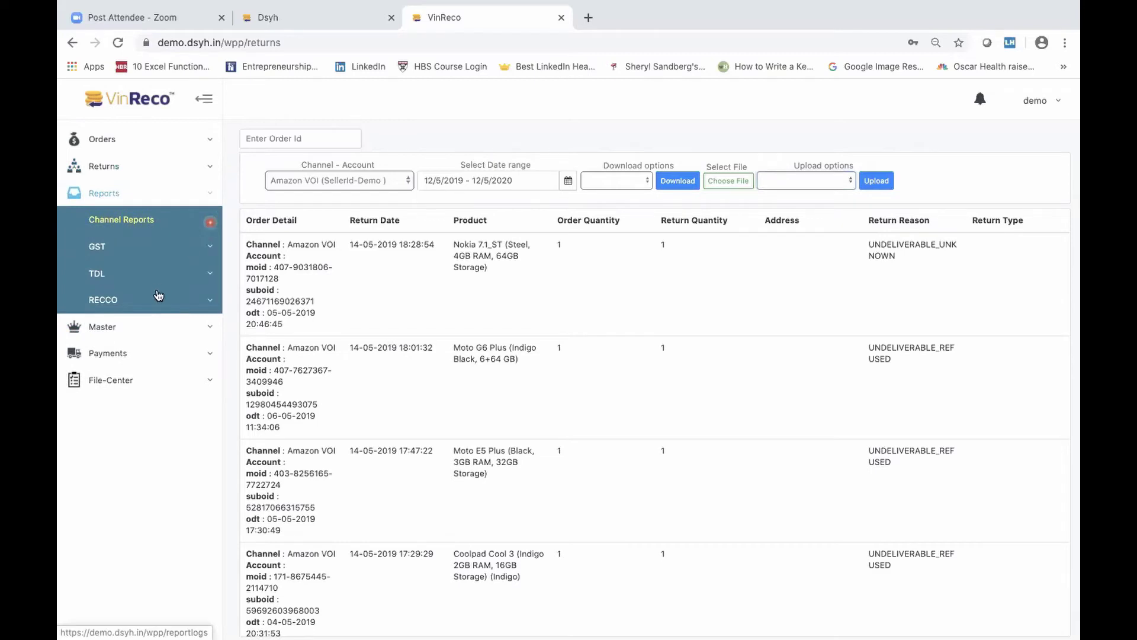
pyautogui.click(212, 304)
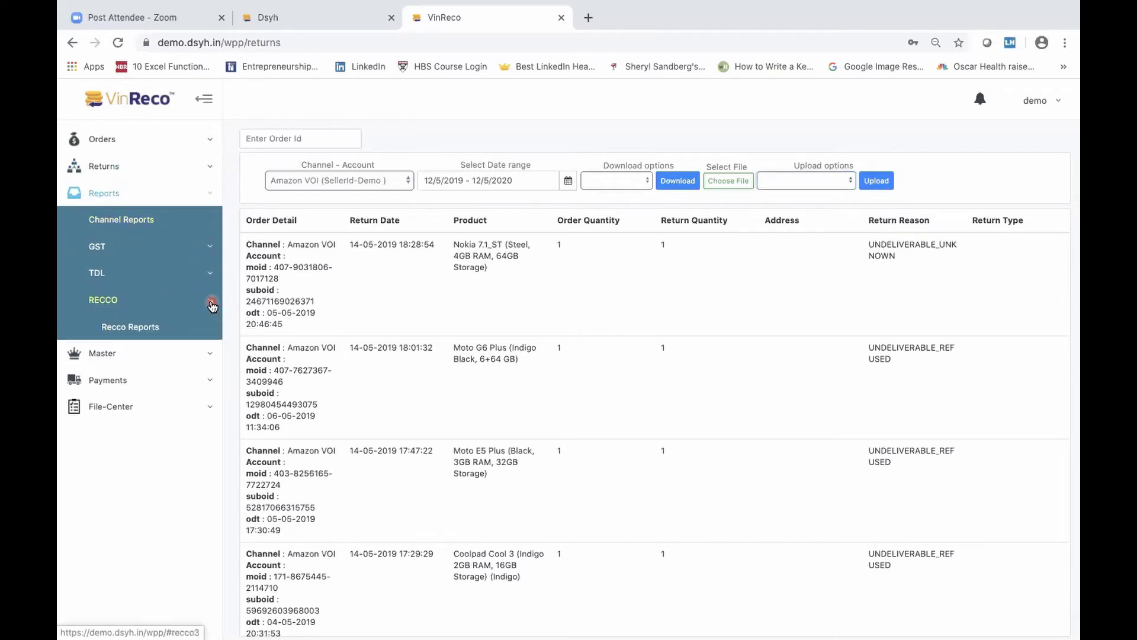
pyautogui.click(148, 331)
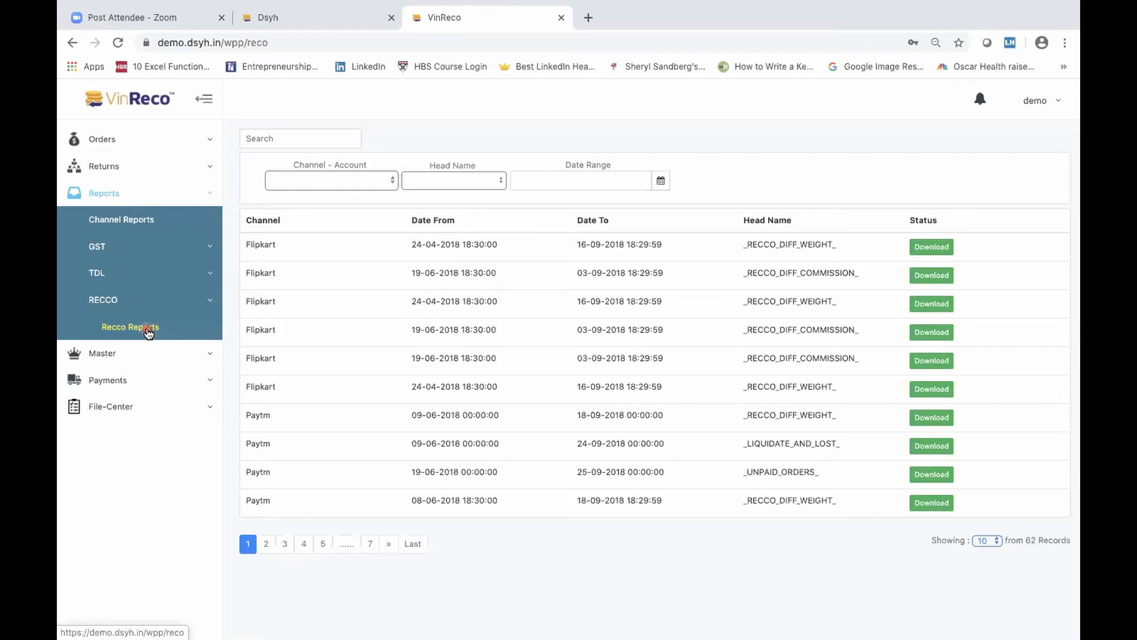
# Step: Filter the Recco Reports by Amazon Flex, then change the channel account to Amazon VOI (SellerId-Demo)
pyautogui.click(365, 180)
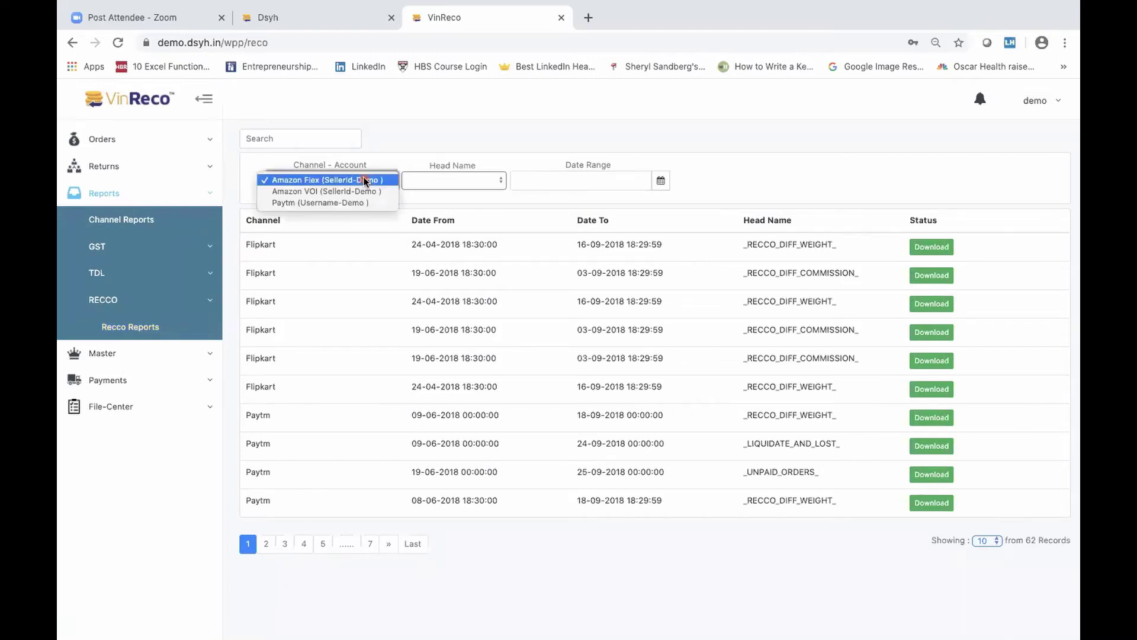
pyautogui.click(365, 180)
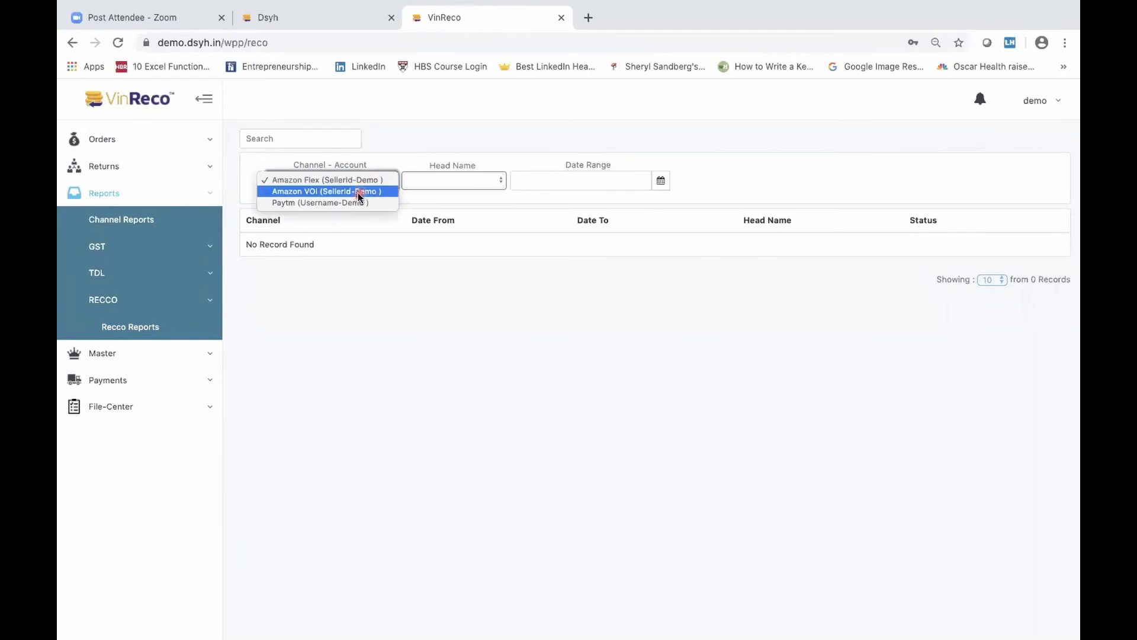
pyautogui.click(358, 198)
# Step: Review the available head names and date range choices for the Amazon VOI reports without choosing any
pyautogui.click(471, 186)
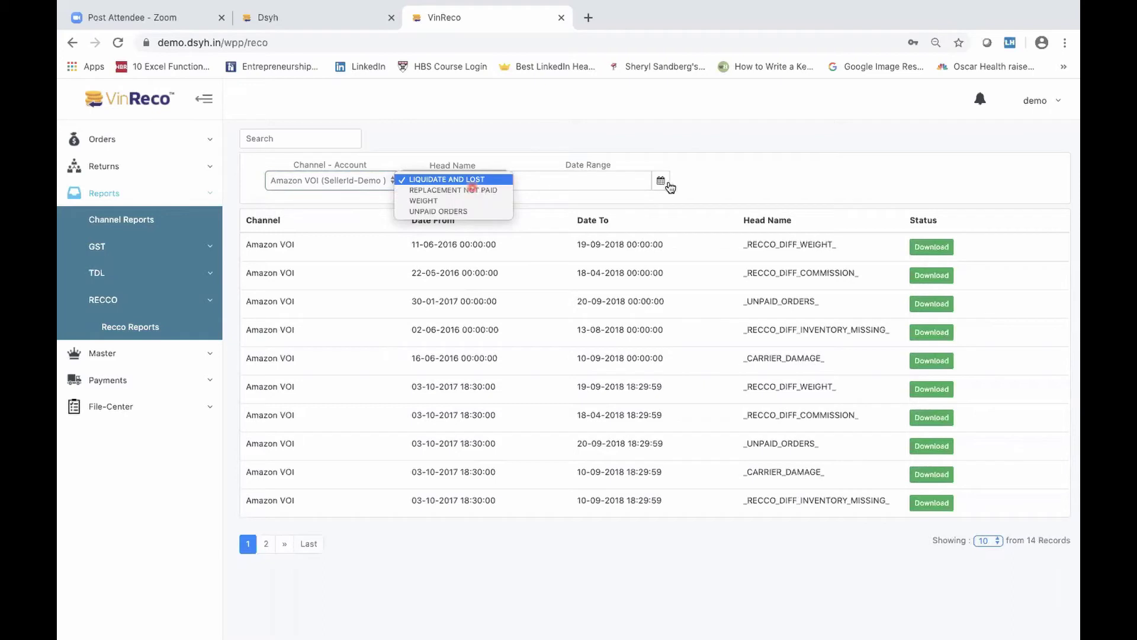
pyautogui.click(686, 172)
pyautogui.click(654, 186)
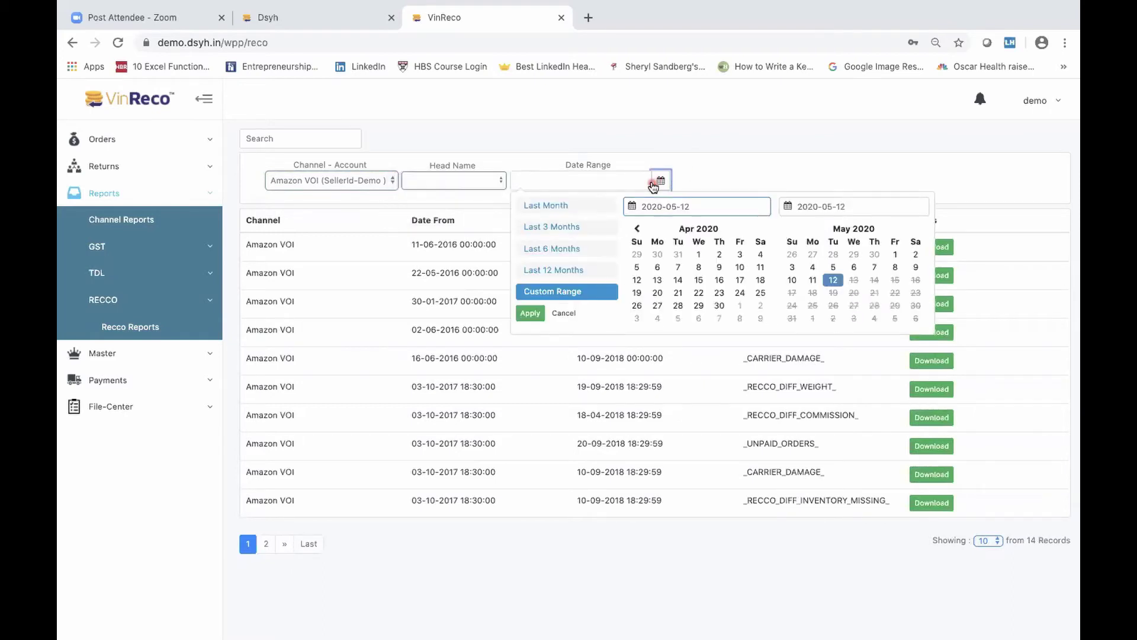
pyautogui.click(770, 167)
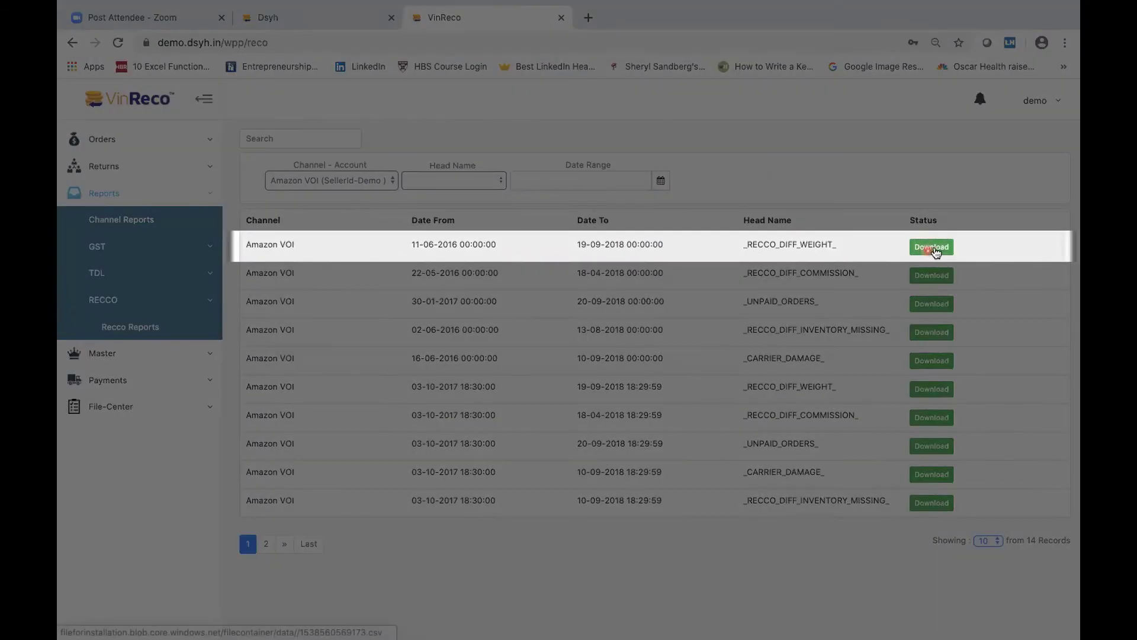
# Step: Download the Amazon VOI _RECCO_DIFF_WEIGHT_ report for 11-06-2016 to 19-09-2018 and show the options for the downloaded CSV file
pyautogui.click(935, 248)
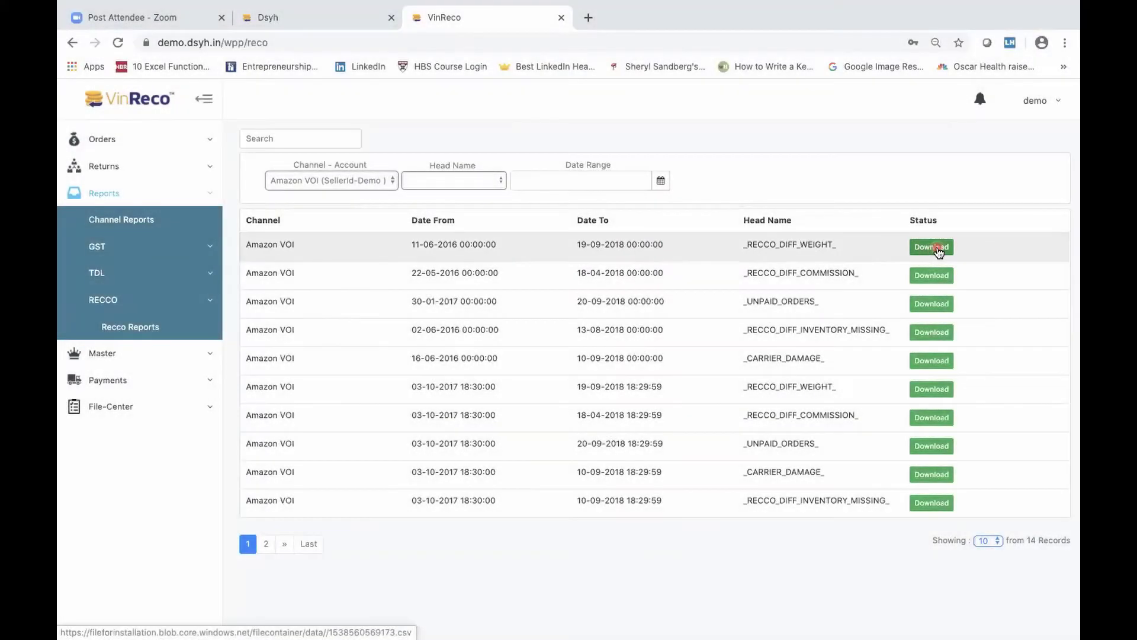
pyautogui.click(939, 252)
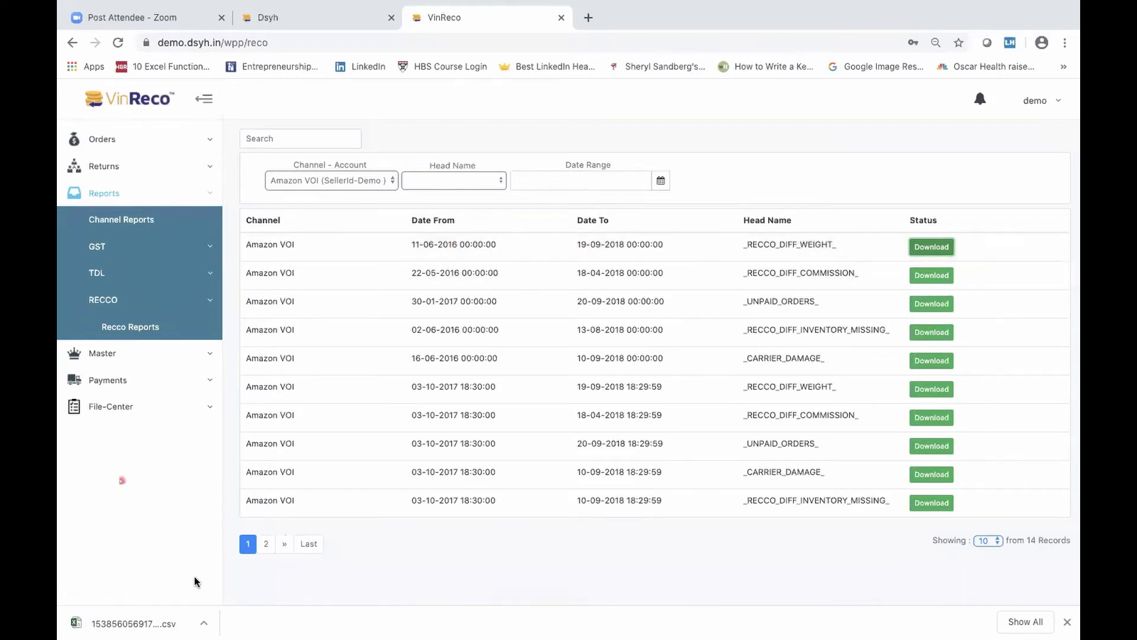
pyautogui.click(203, 623)
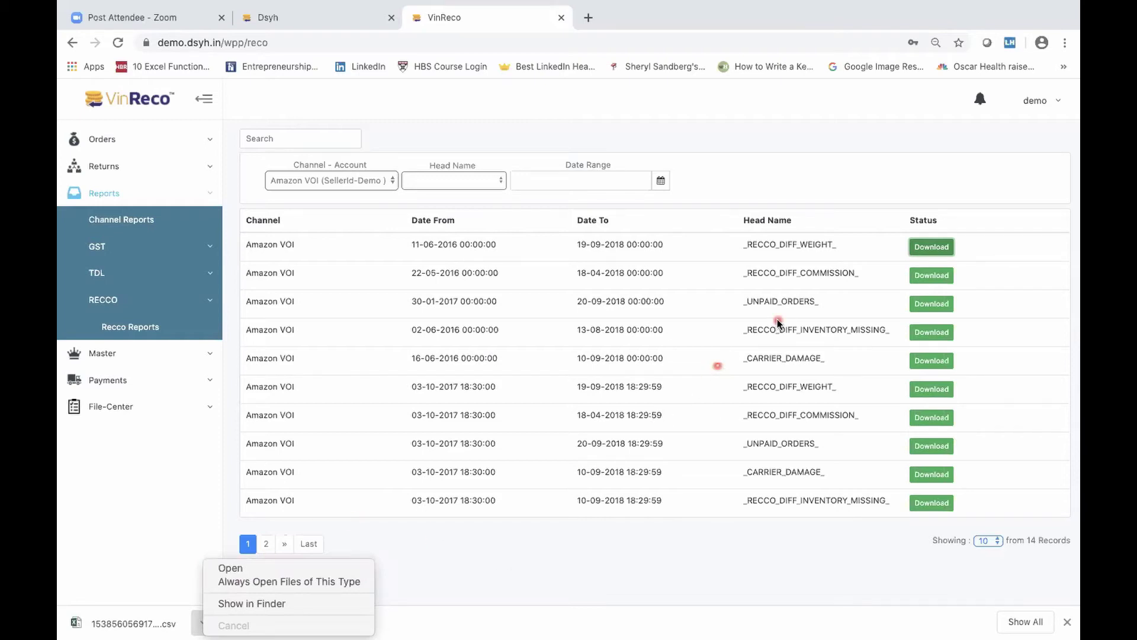
# Step: Switch to Excel and bring up the minimized Shippping Overcharges workbook
pyautogui.hotkey('ctrl', 'Left')
pyautogui.hotkey('ctrl', 'Right')
pyautogui.hotkey('ctrl', 'Up')
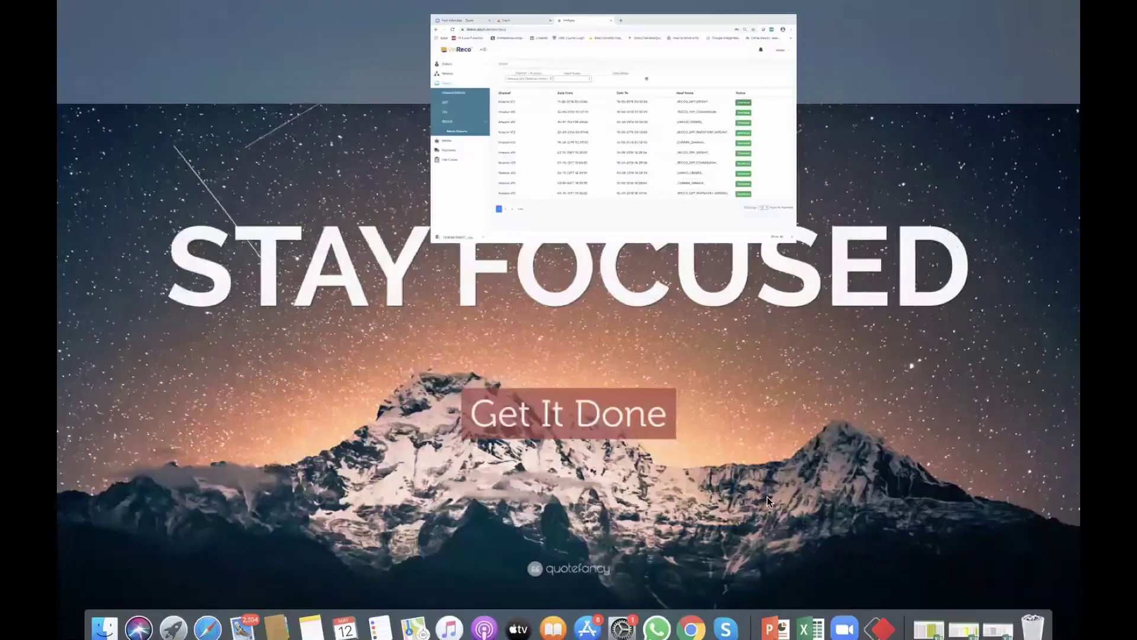
pyautogui.click(994, 625)
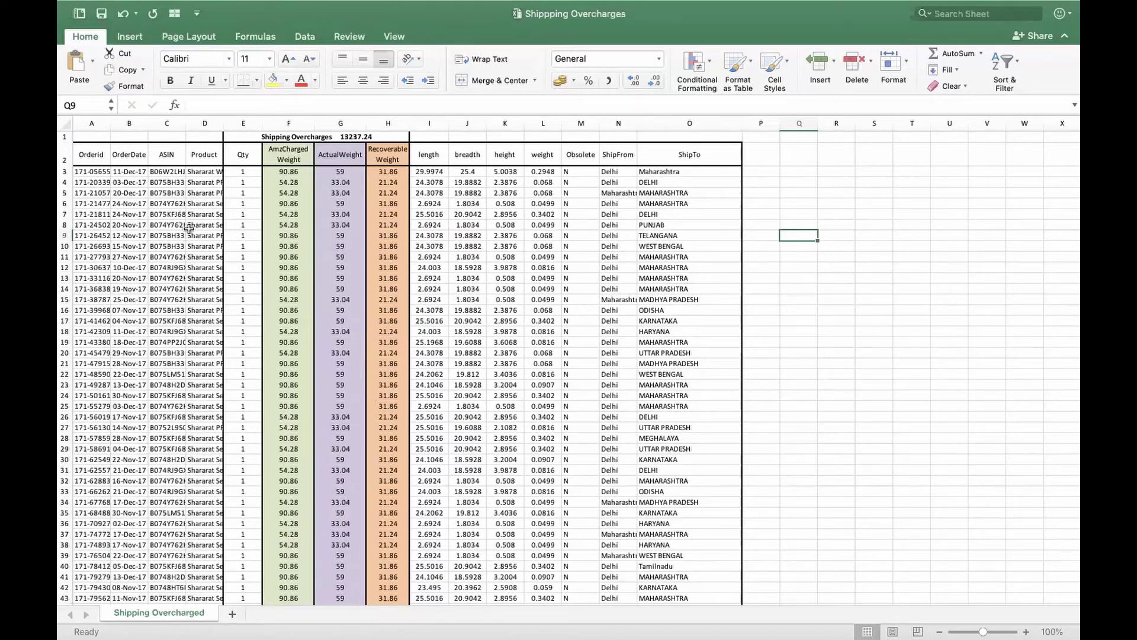
# Step: Examine the Shipping Overcharged sheet's columns, selecting the OrderDate header
pyautogui.scroll(5, 188, 228)
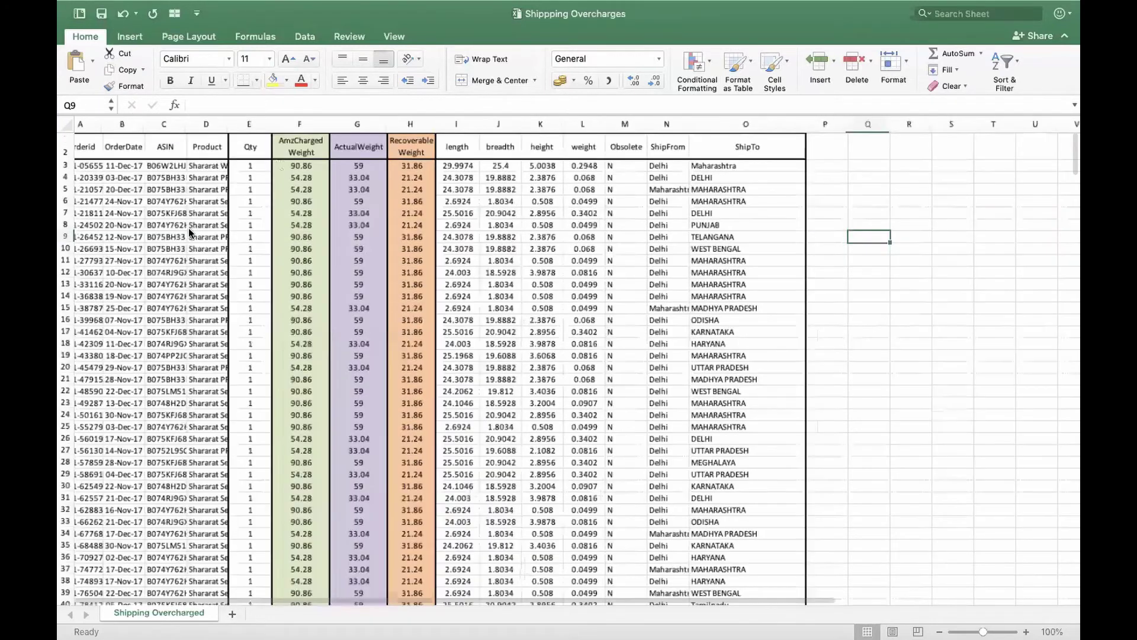
pyautogui.scroll(3, 133, 169)
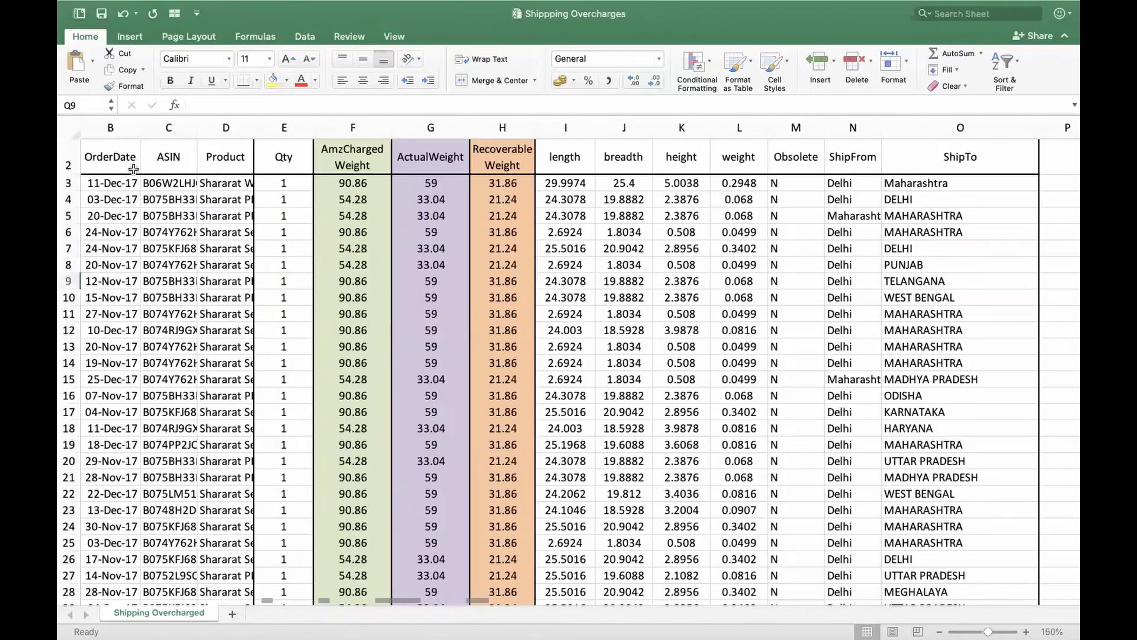
pyautogui.click(126, 158)
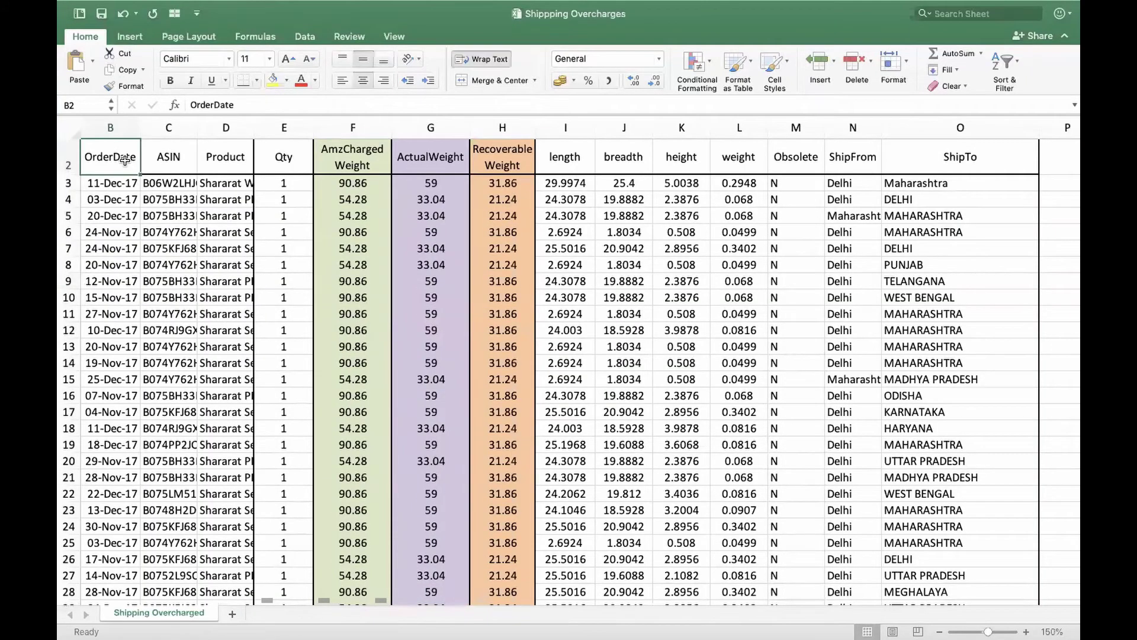
# Step: Examine the ASIN, Product and Qty headers, then the first record's Amazon-charged, actual and recoverable weight values in the Shipping Overcharged sheet
pyautogui.press('Right')
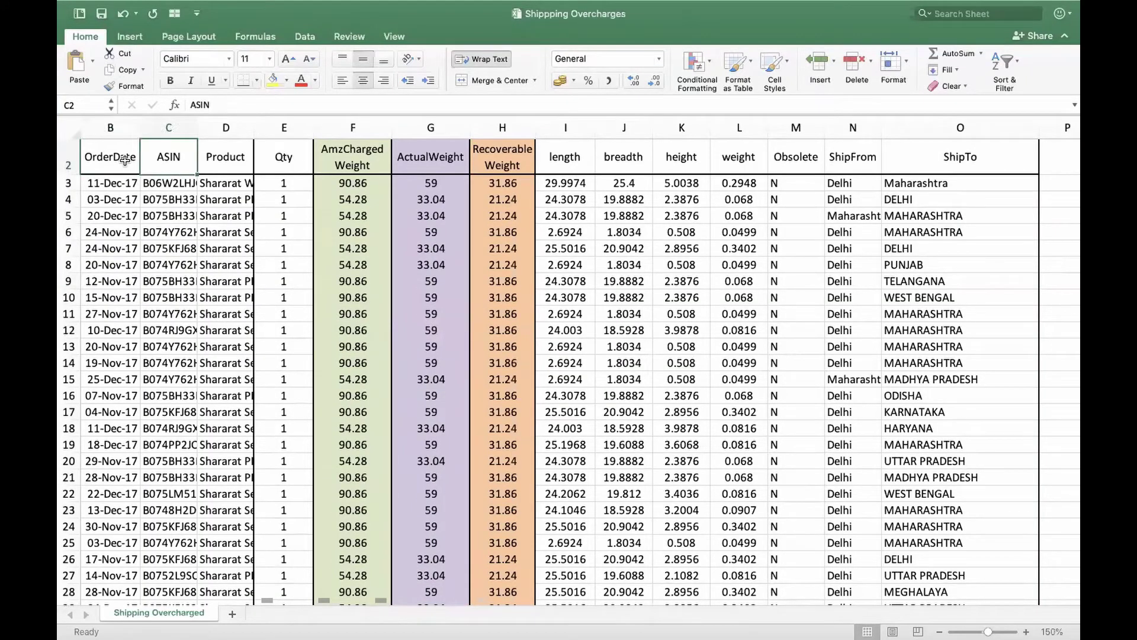
pyautogui.press('Right')
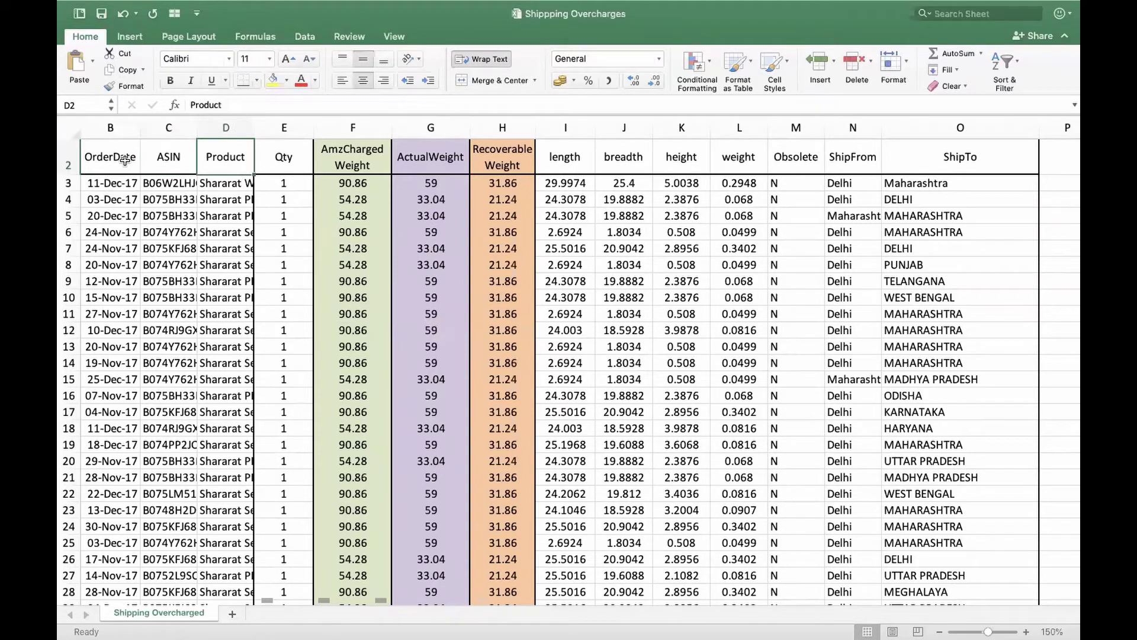
pyautogui.press('Right')
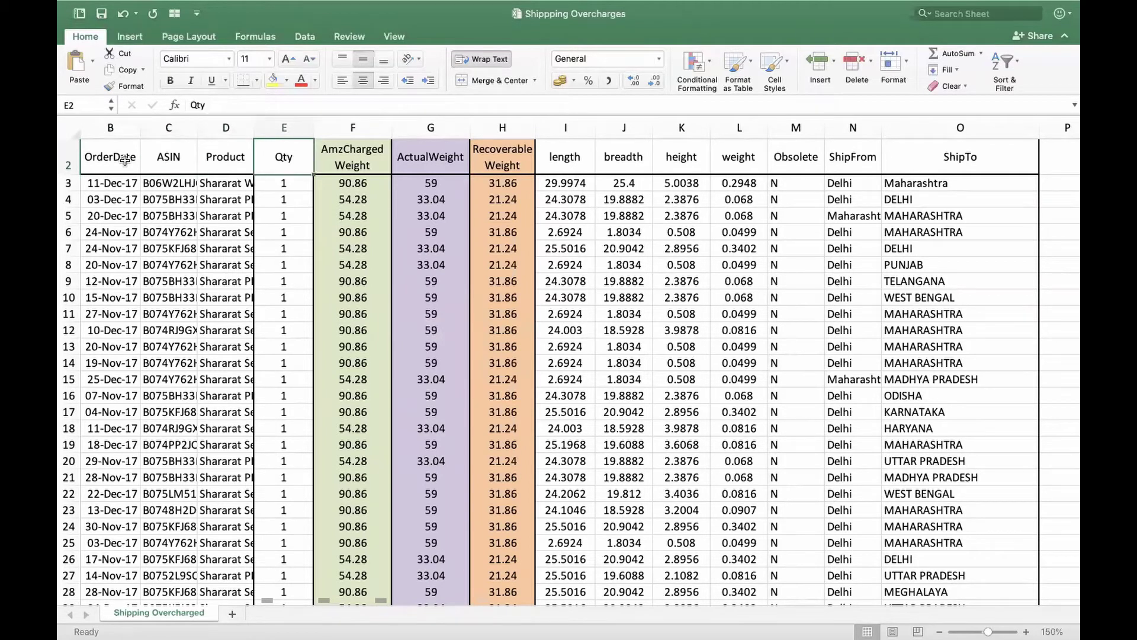
pyautogui.press('Right')
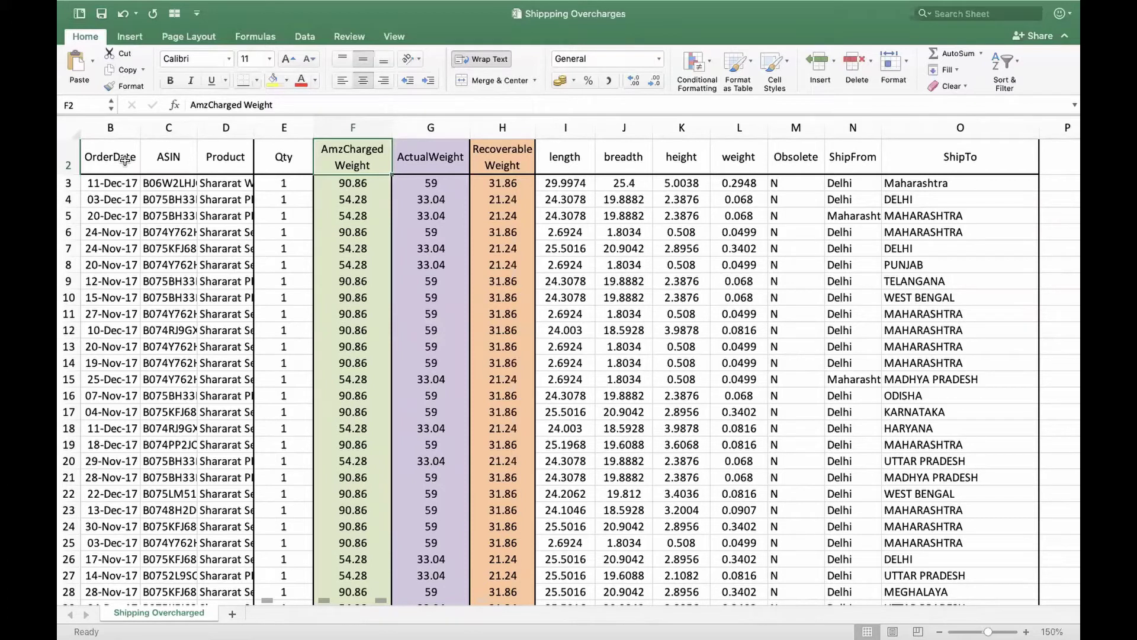
pyautogui.press('Down')
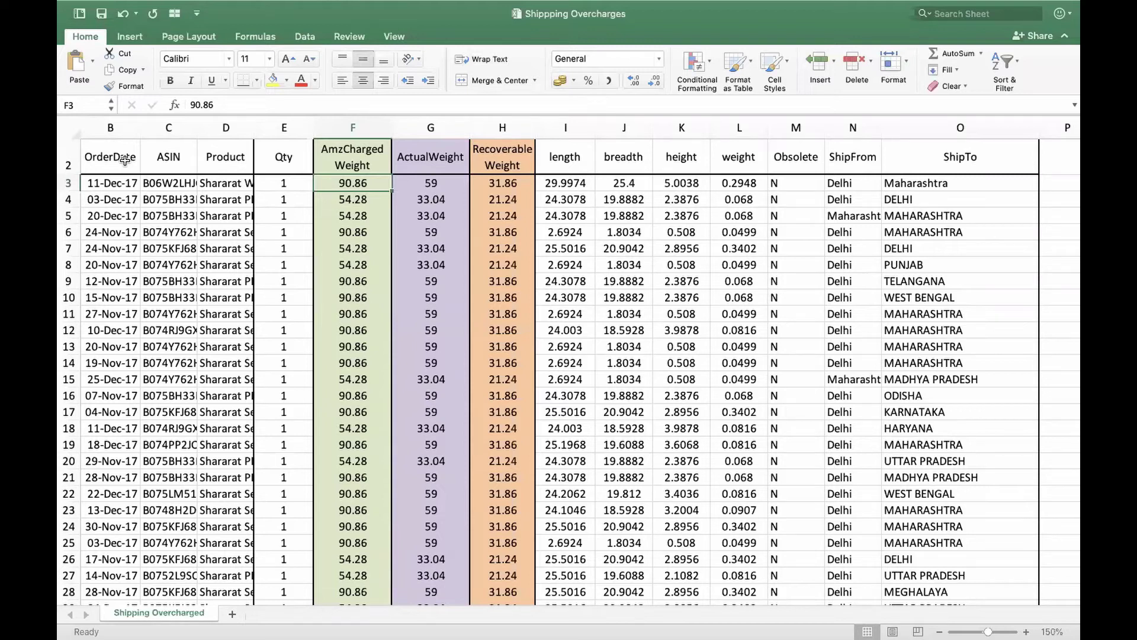
pyautogui.press('Right')
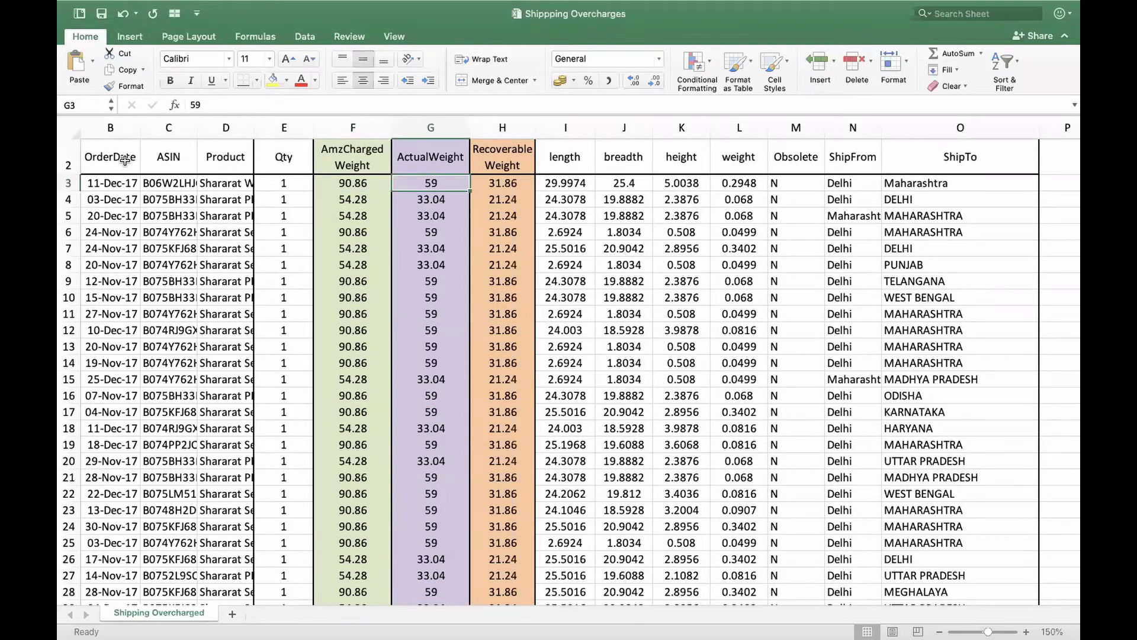
pyautogui.press('Right')
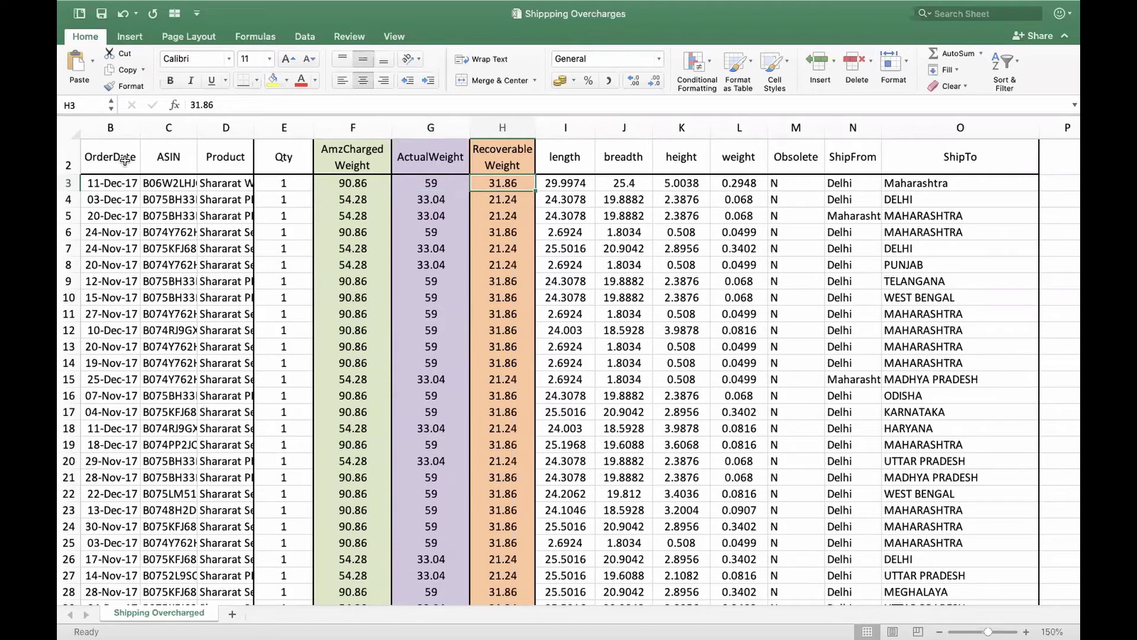
# Step: Examine the length, breadth, height, weight, Obsolete, ShipFrom and ShipTo column headers one by one
pyautogui.press('Up')
pyautogui.press('Right')
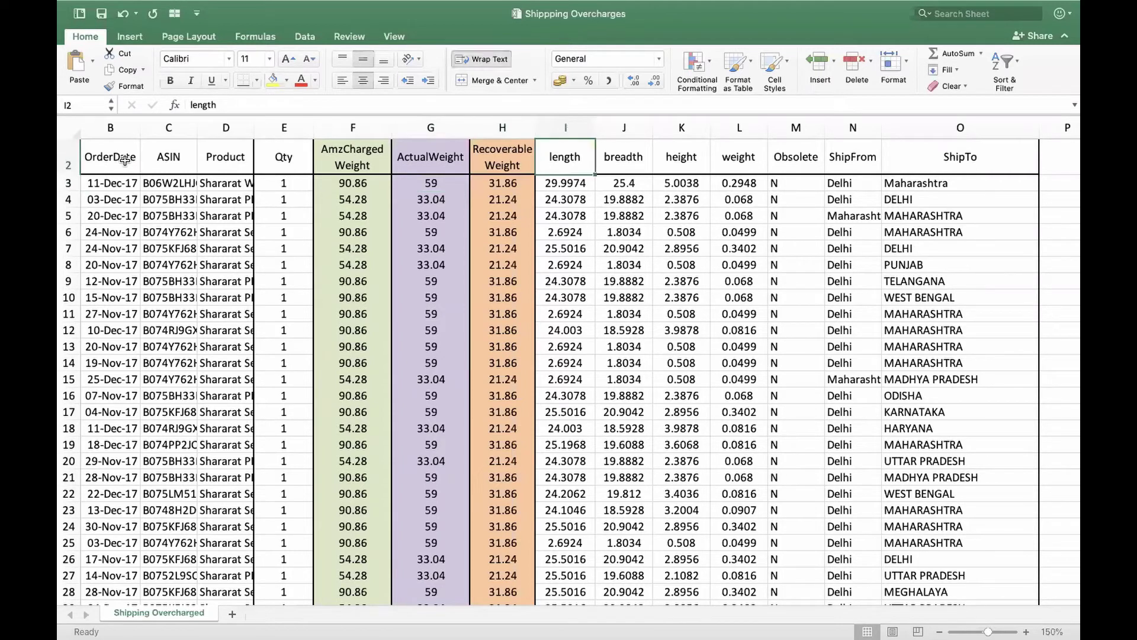
pyautogui.press('Right')
pyautogui.press('Right')
pyautogui.press('Right')
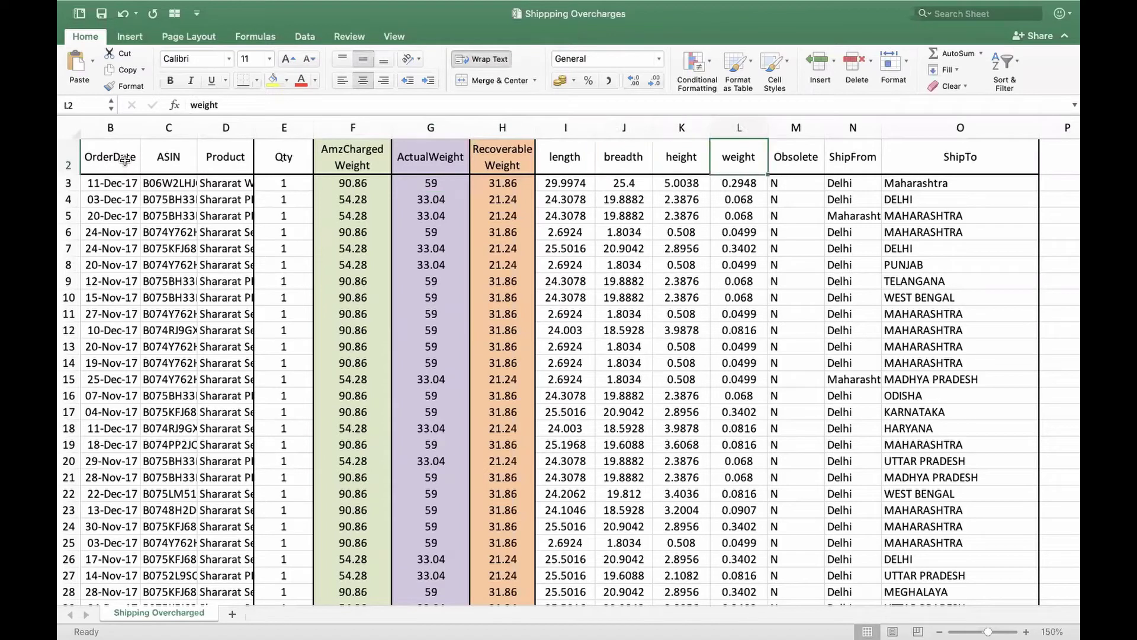
pyautogui.press('Right')
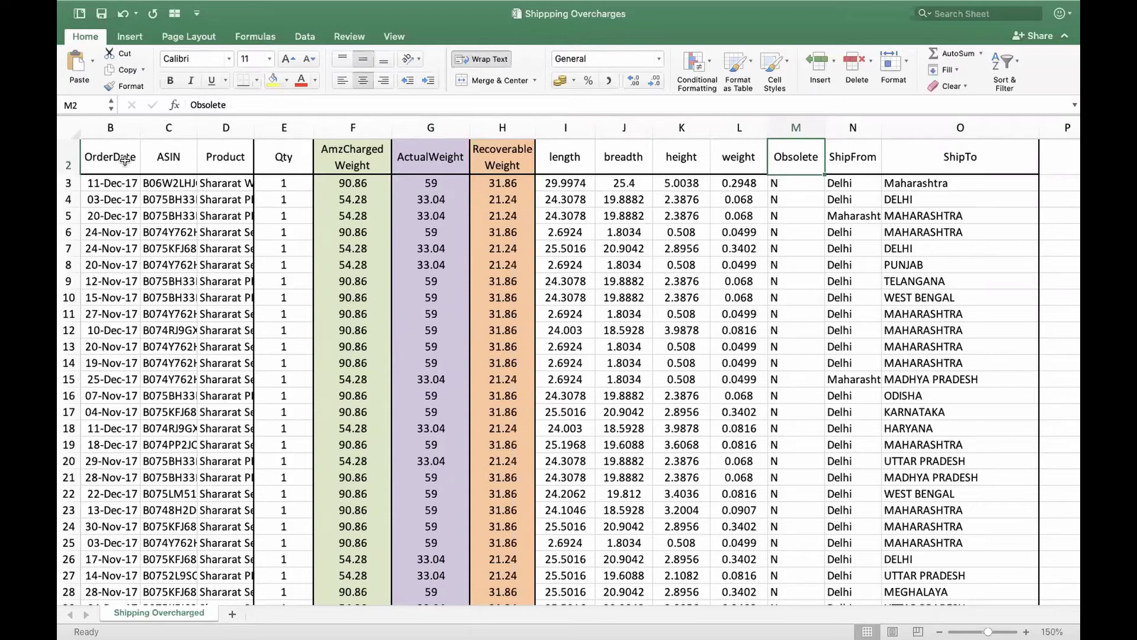
pyautogui.press('Right')
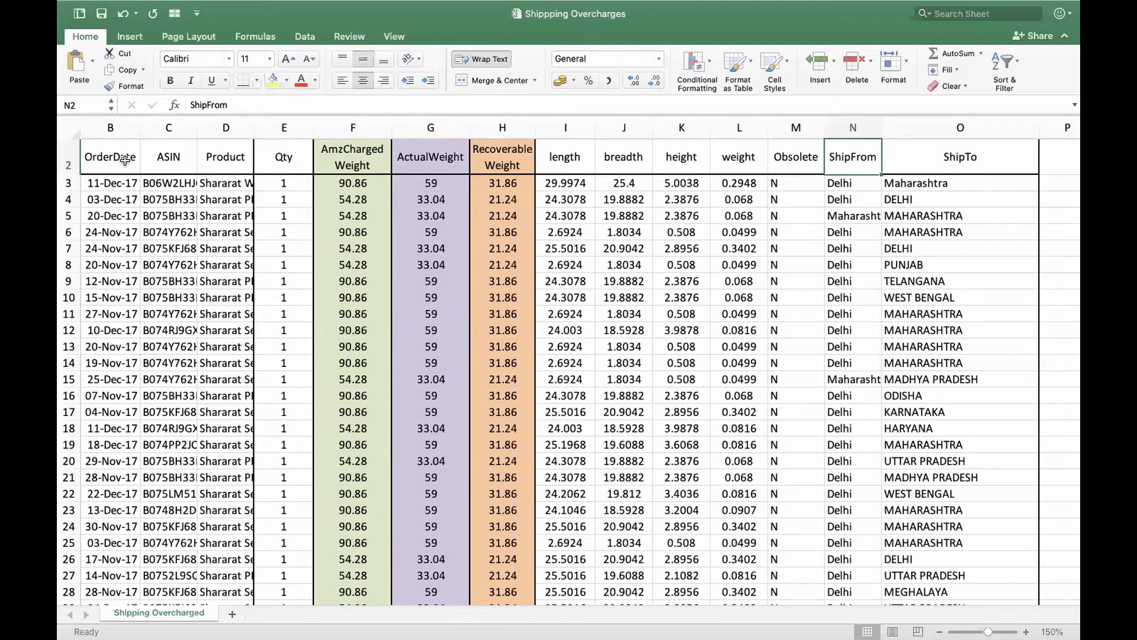
pyautogui.press('Right')
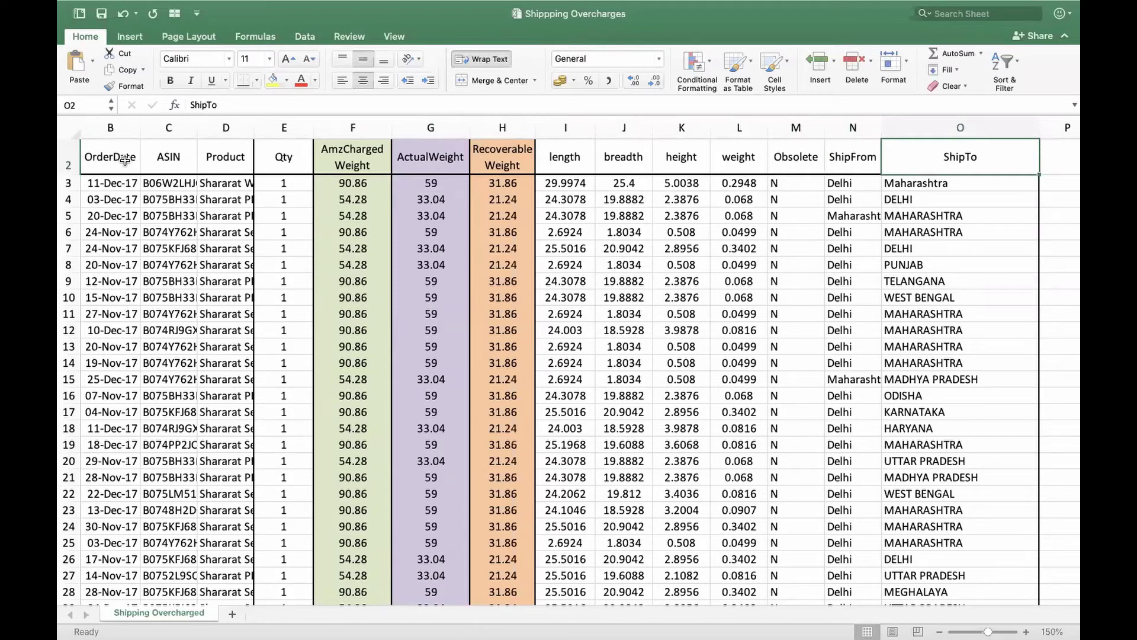
pyautogui.press('Return')
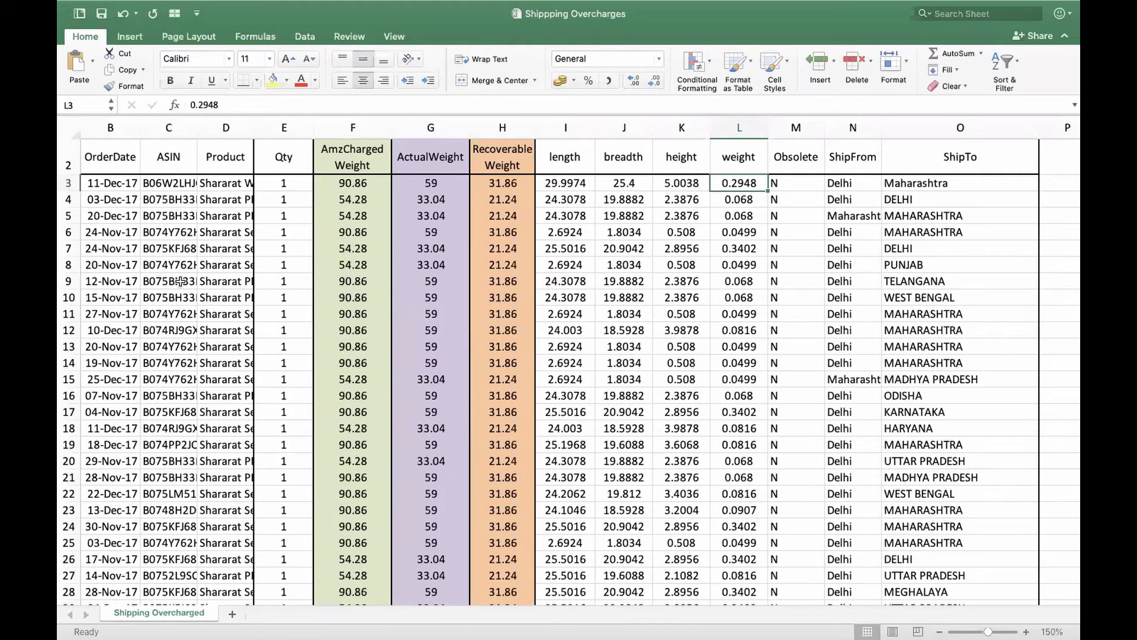
# Step: Look through the overcharged order records further down the Shipping Overcharged sheet, past row 100
pyautogui.scroll(-1, 181, 281)
pyautogui.scroll(-15, 180, 281)
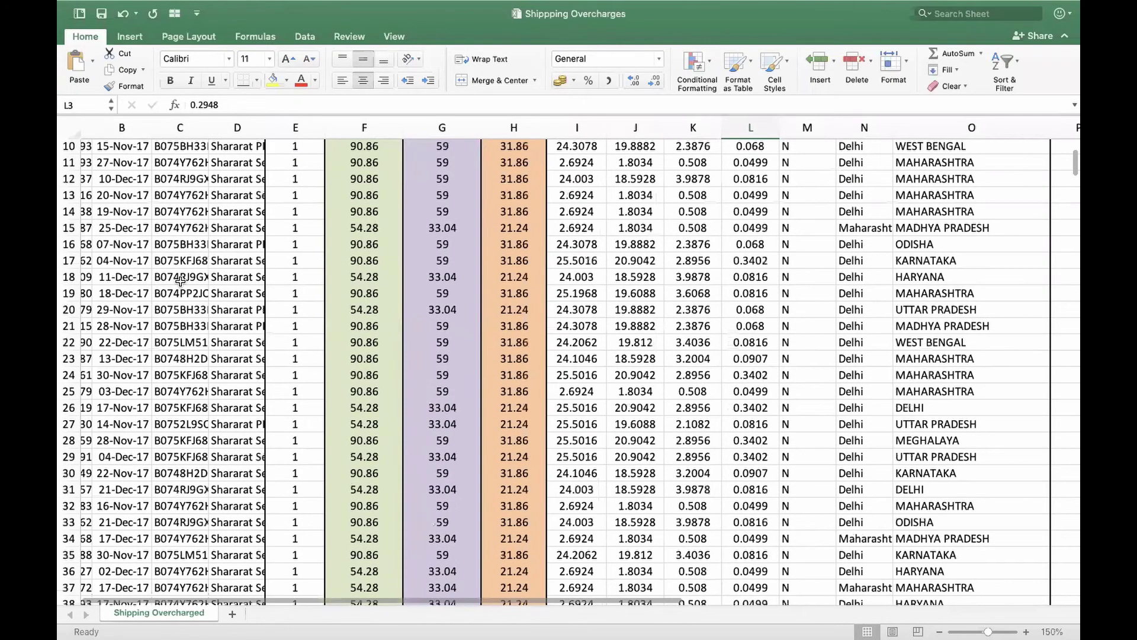
pyautogui.scroll(-1, 181, 282)
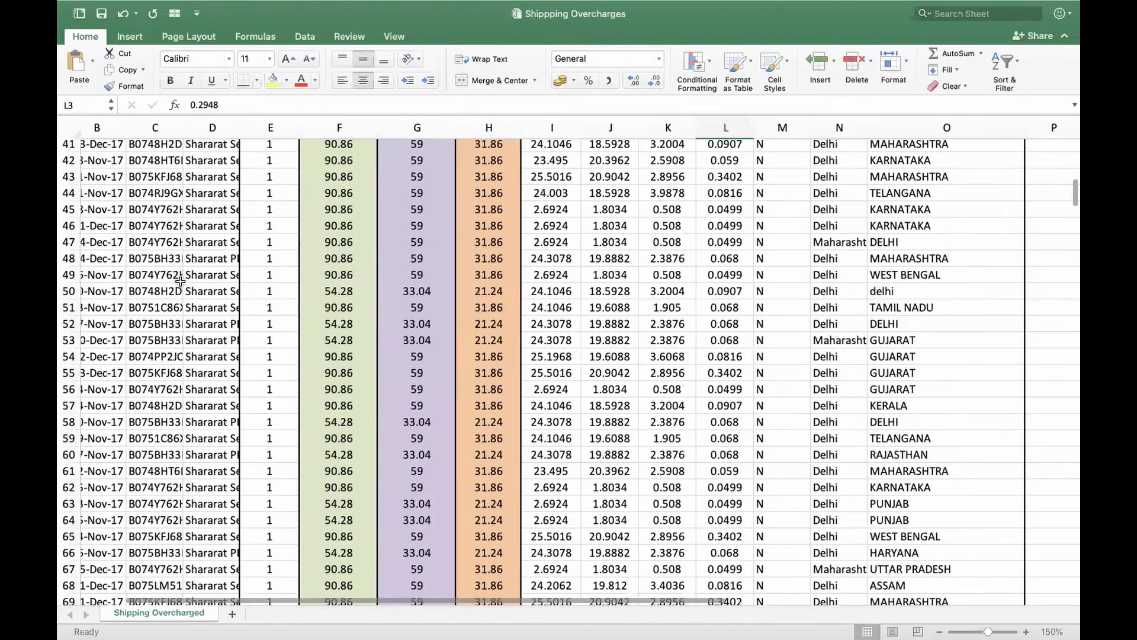
pyautogui.scroll(-15, 180, 281)
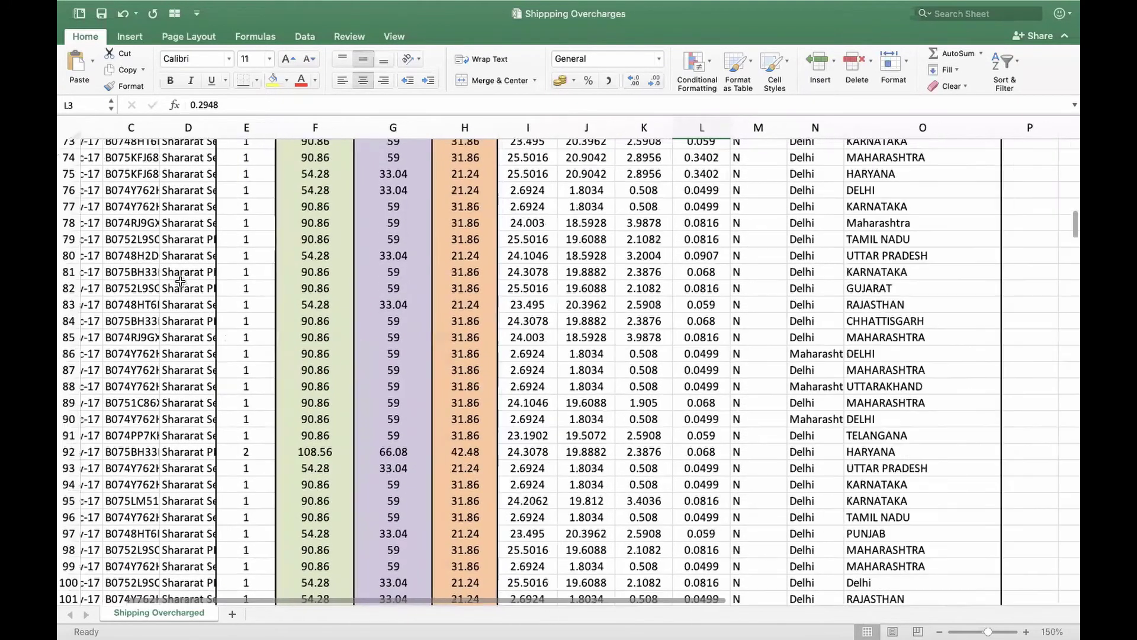
pyautogui.scroll(-3, 181, 281)
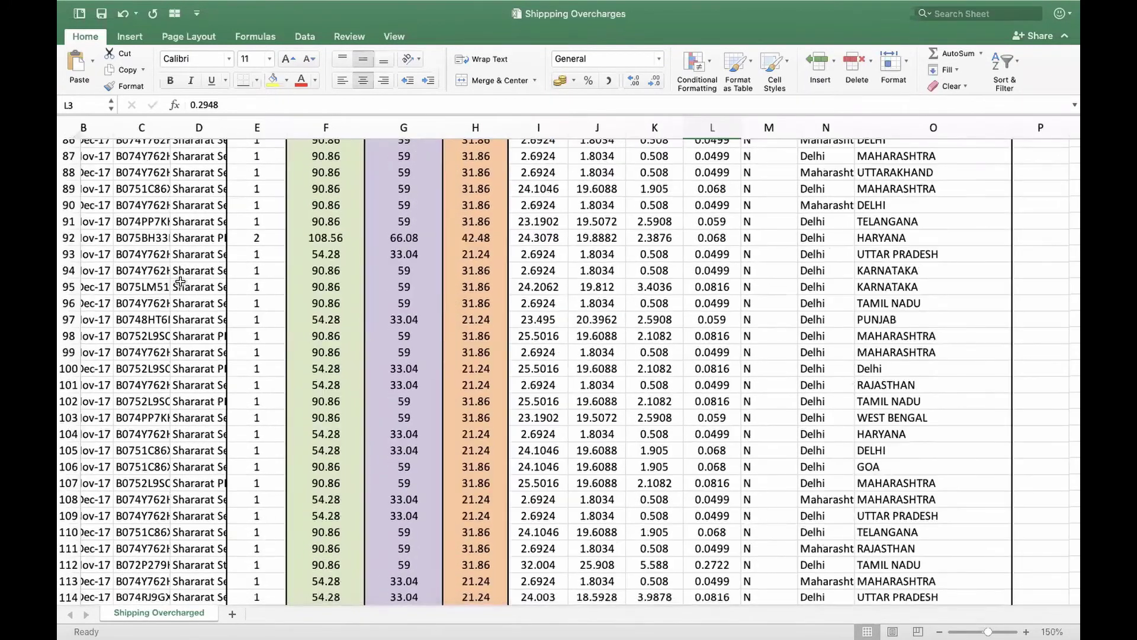
pyautogui.scroll(-1, 180, 281)
pyautogui.scroll(-4, 180, 282)
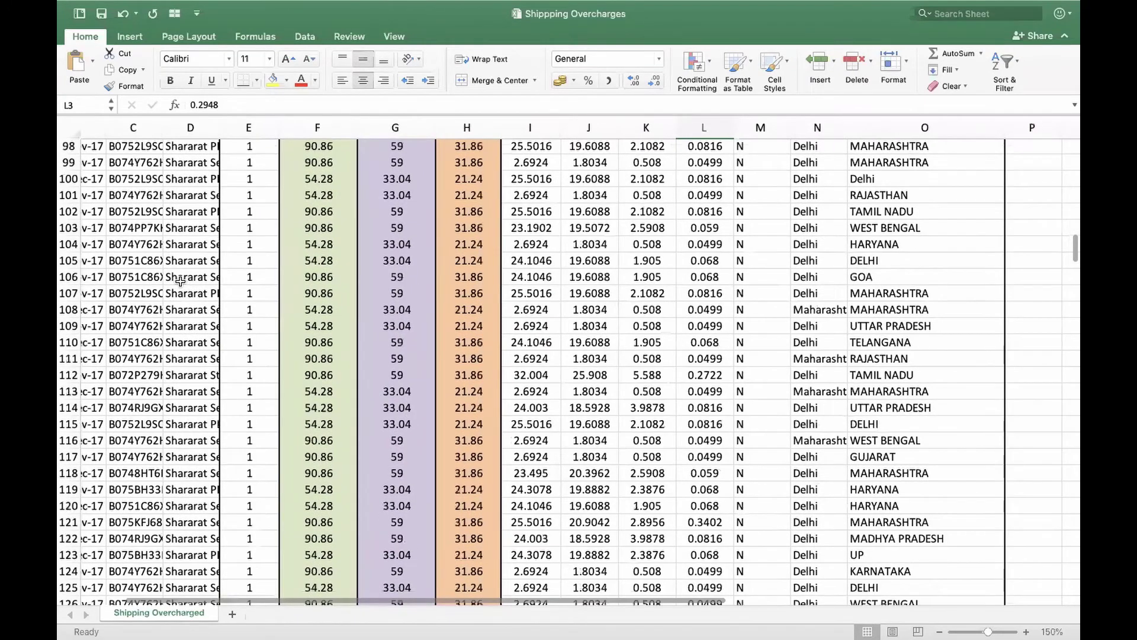
pyautogui.scroll(-16, 181, 282)
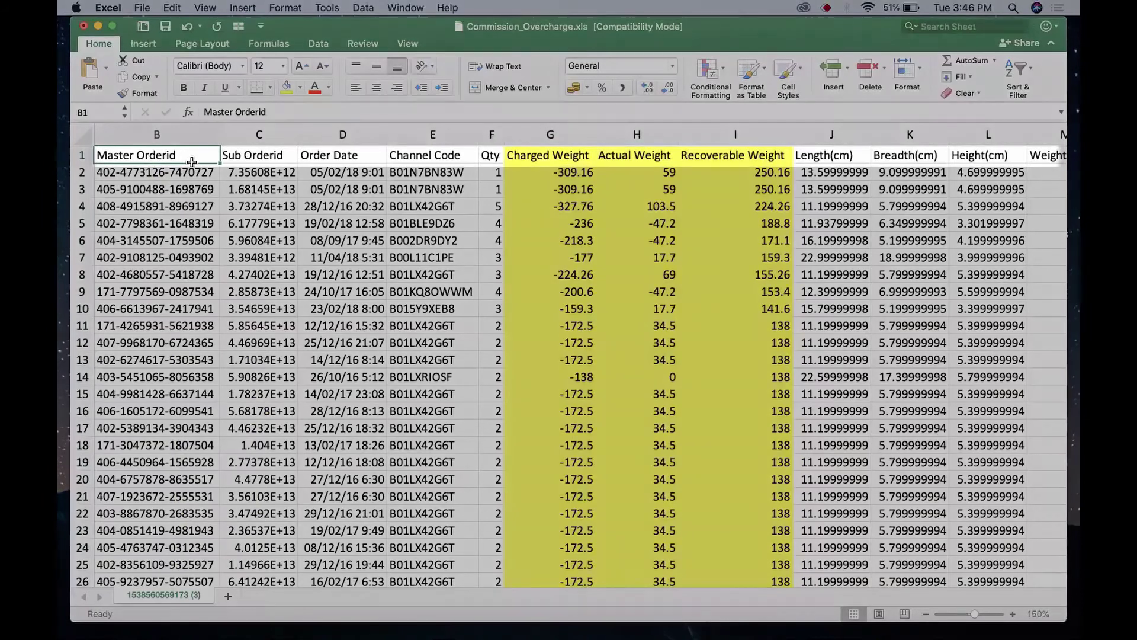
# Step: Examine the Sub Orderid header and the first record's Charged Weight in the Commission_Overcharge workbook
pyautogui.press('Right')
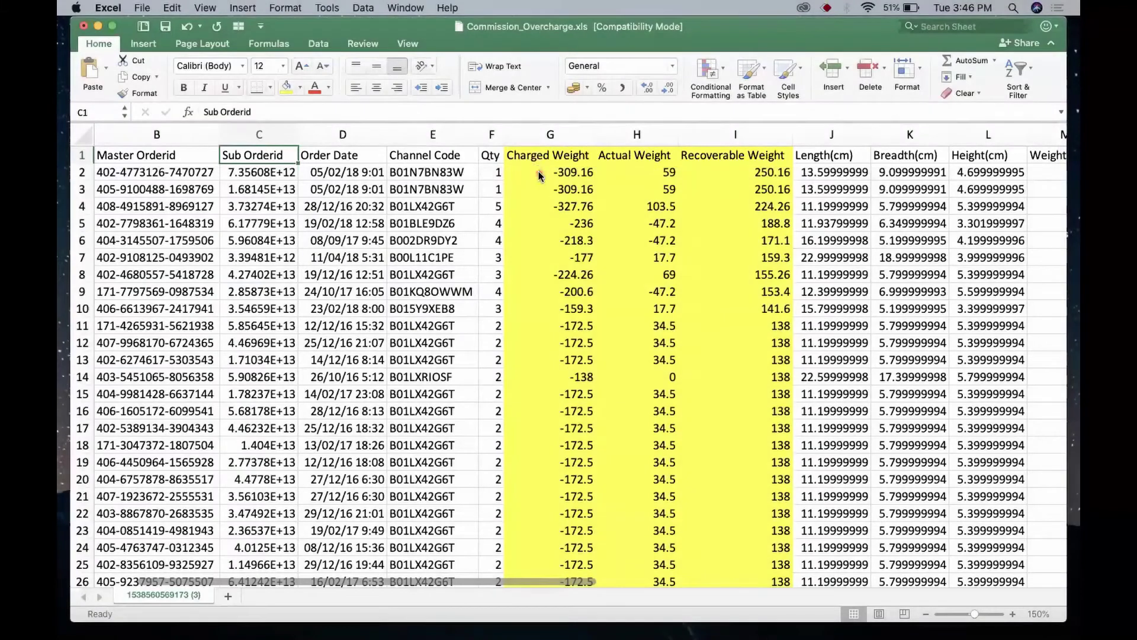
pyautogui.click(539, 172)
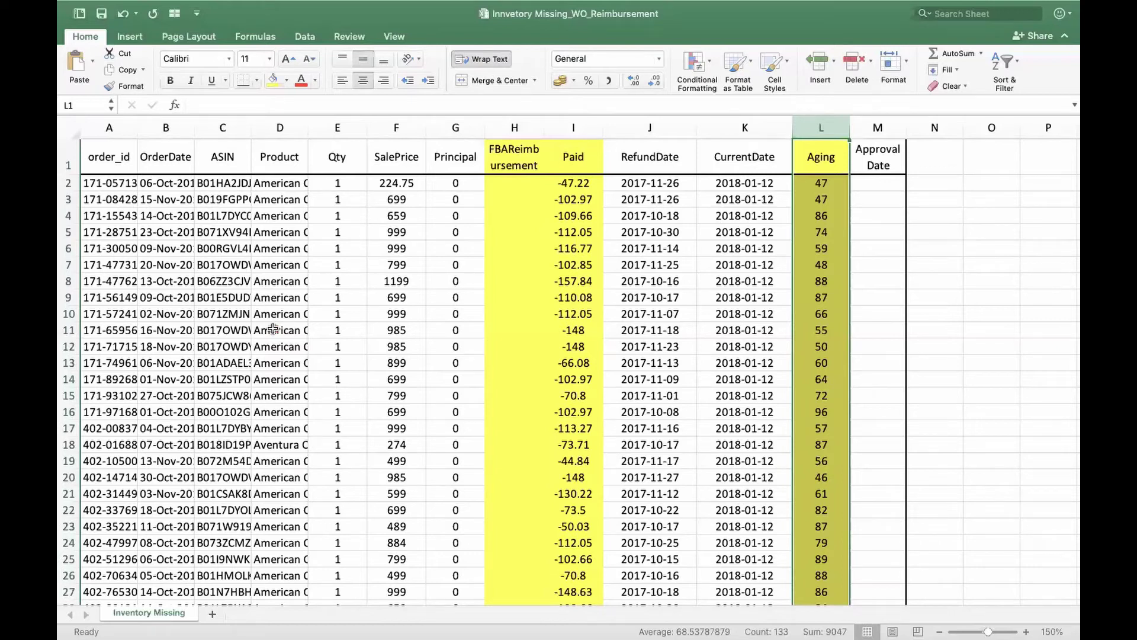
# Step: Examine the first Inventory Missing record from order_id through OrderDate, ASIN, Product and Qty to SalePrice
pyautogui.click(109, 185)
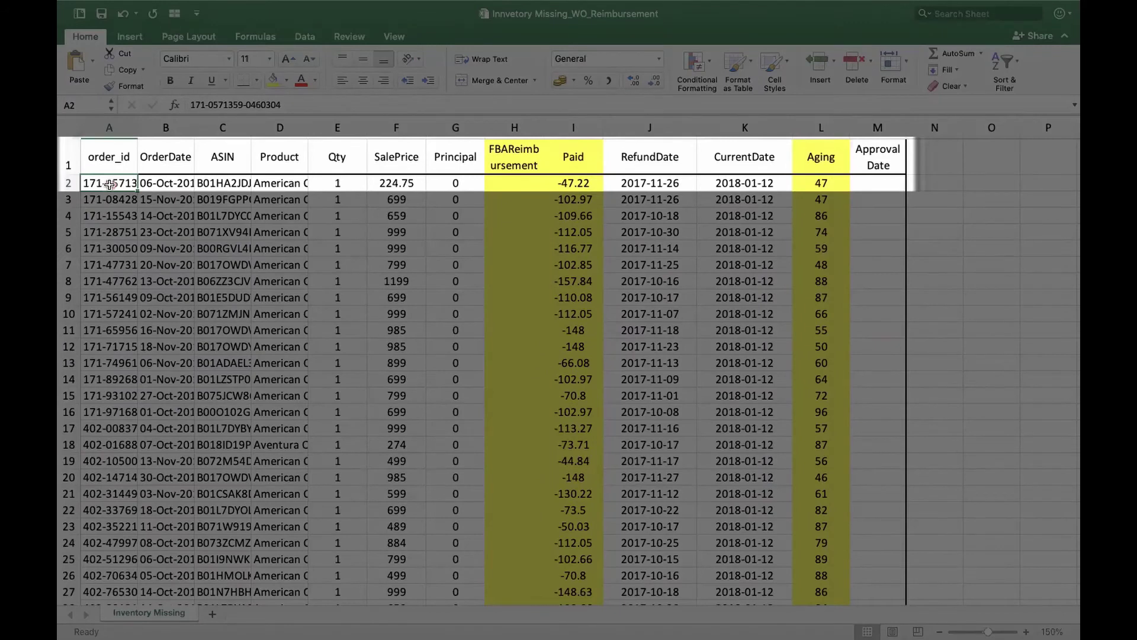
pyautogui.press('Right')
pyautogui.press('Right')
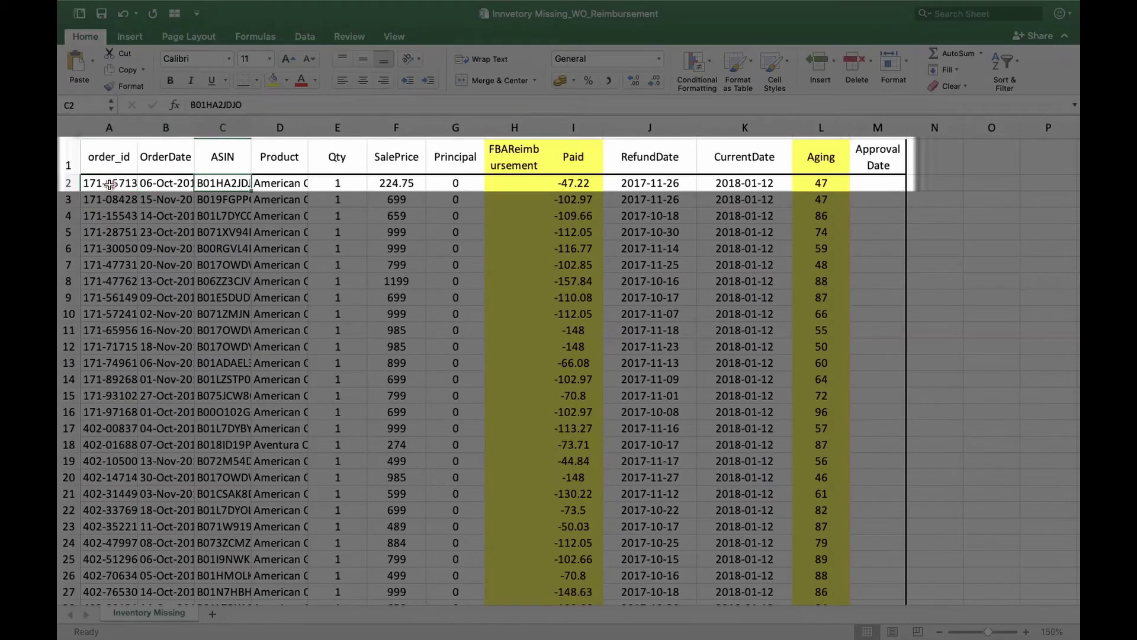
pyautogui.press('Right')
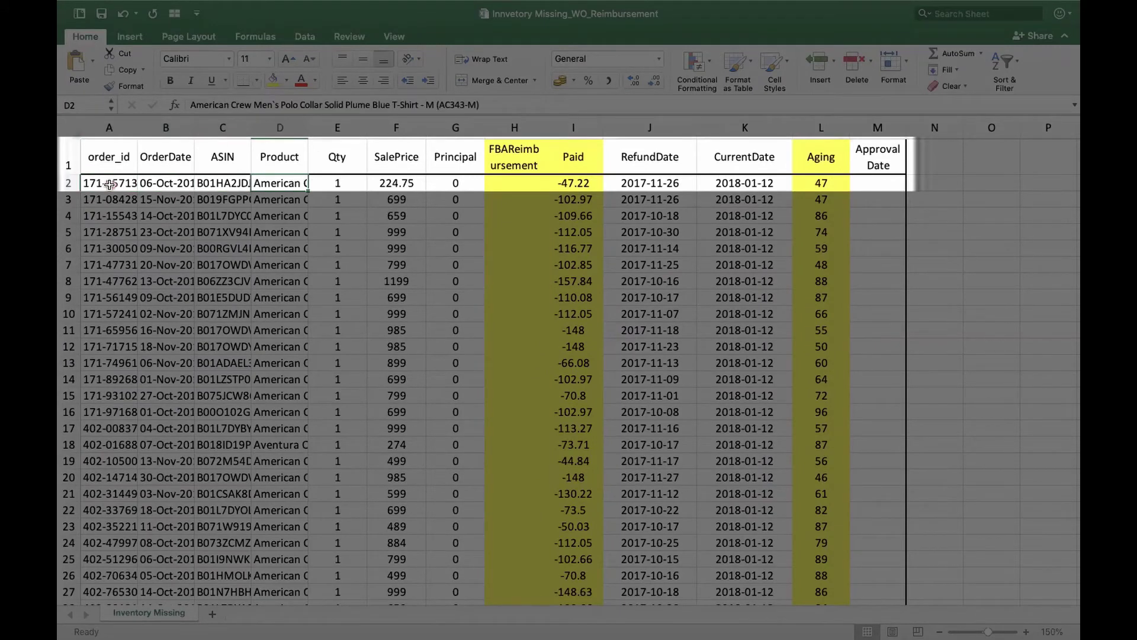
pyautogui.press('Right')
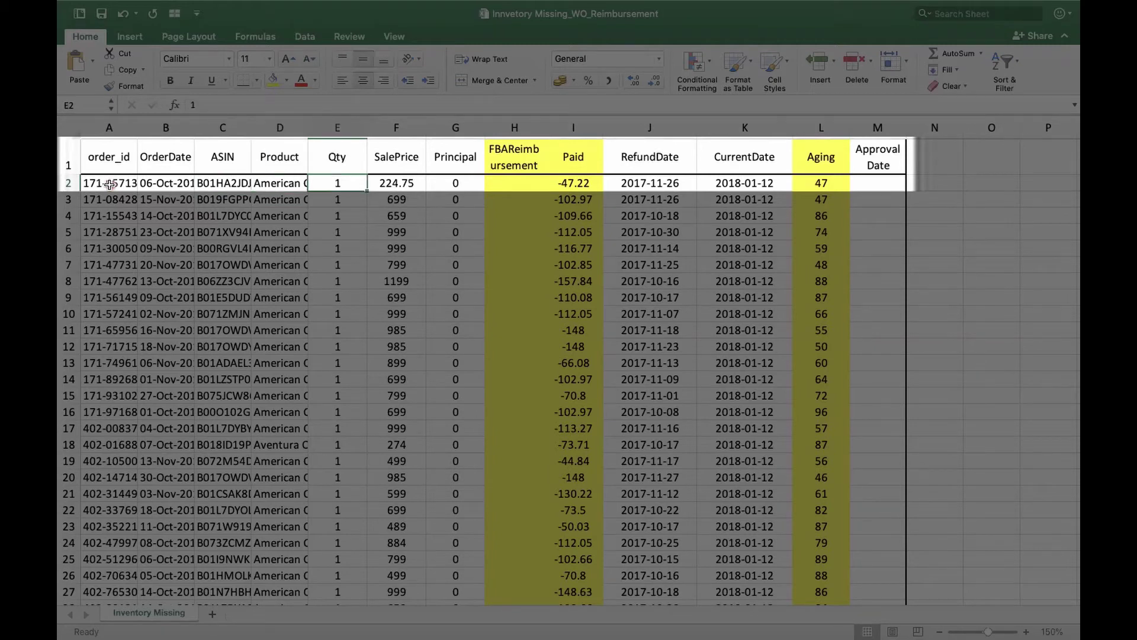
pyautogui.press('Right')
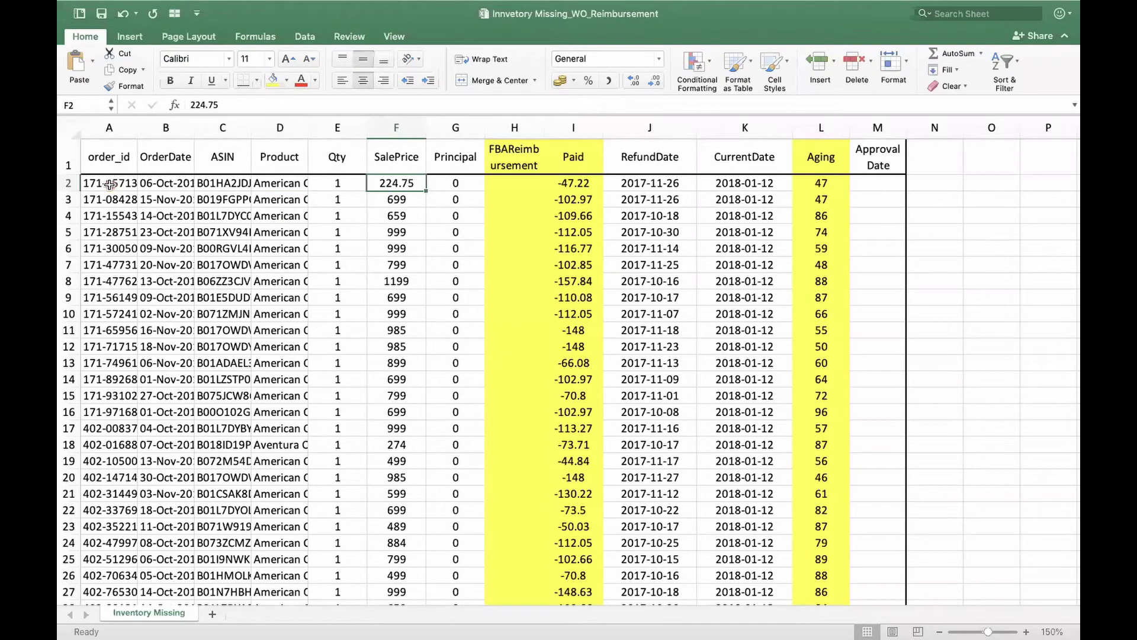
# Step: Examine the first Inventory Missing record's Principal, FBAReimbursement, Paid, RefundDate, CurrentDate and Aging values
pyautogui.press('Right')
pyautogui.press('Right')
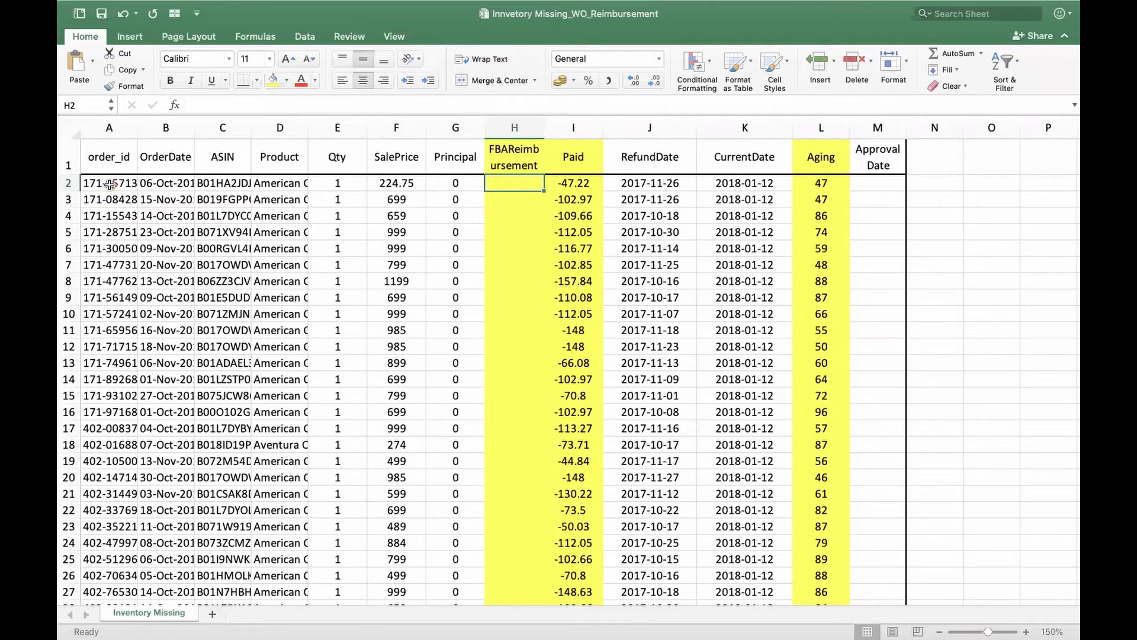
pyautogui.press('Right')
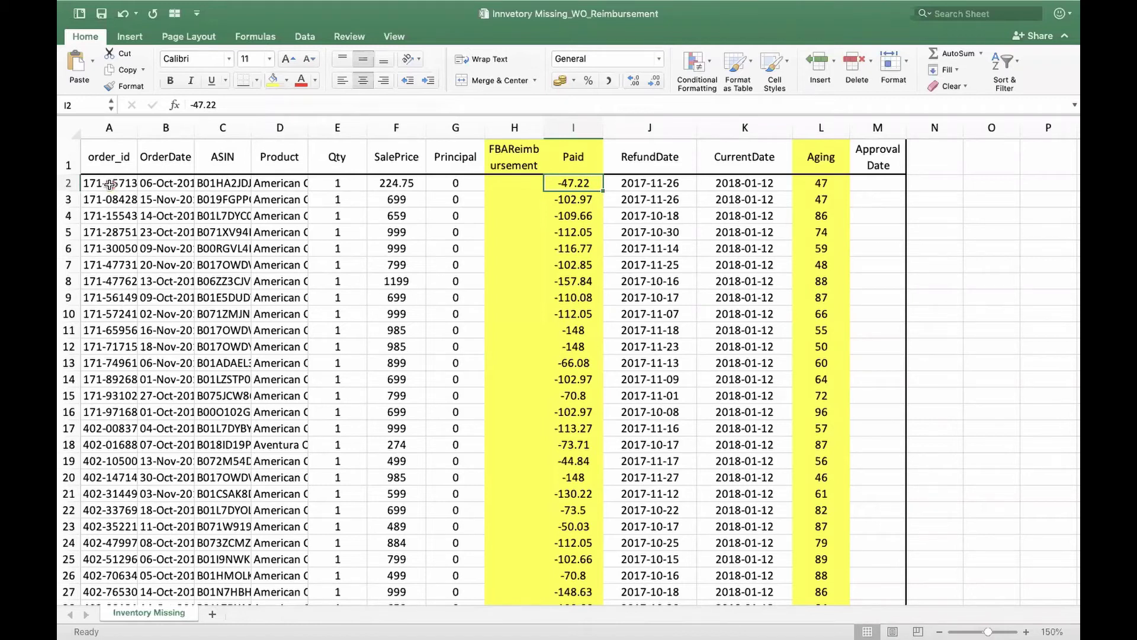
pyautogui.press('Right')
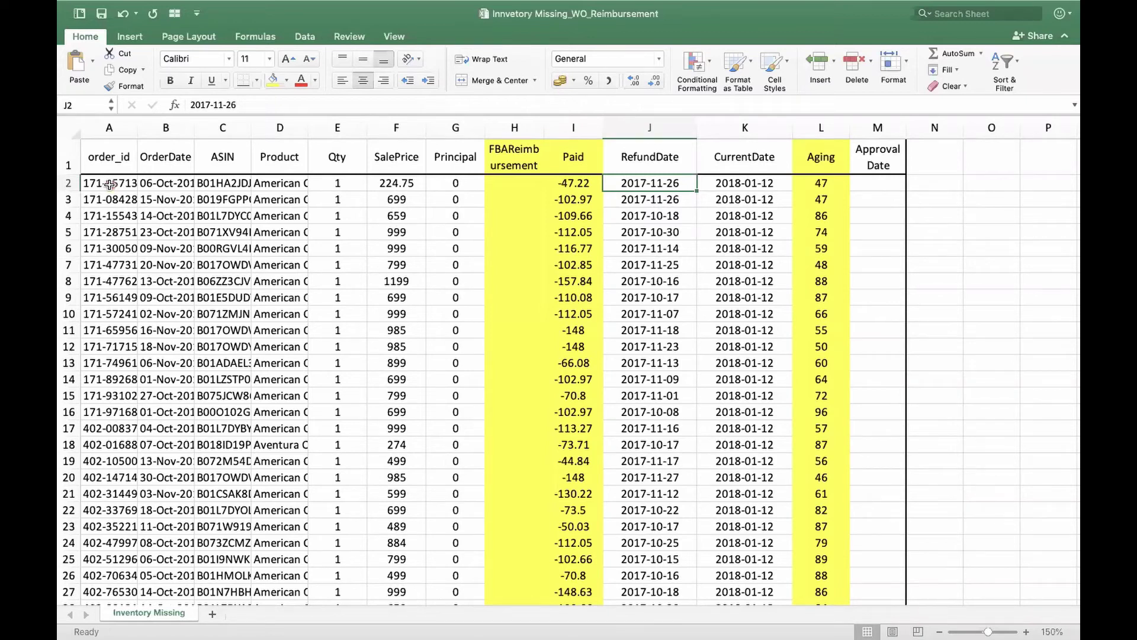
pyautogui.press('Right')
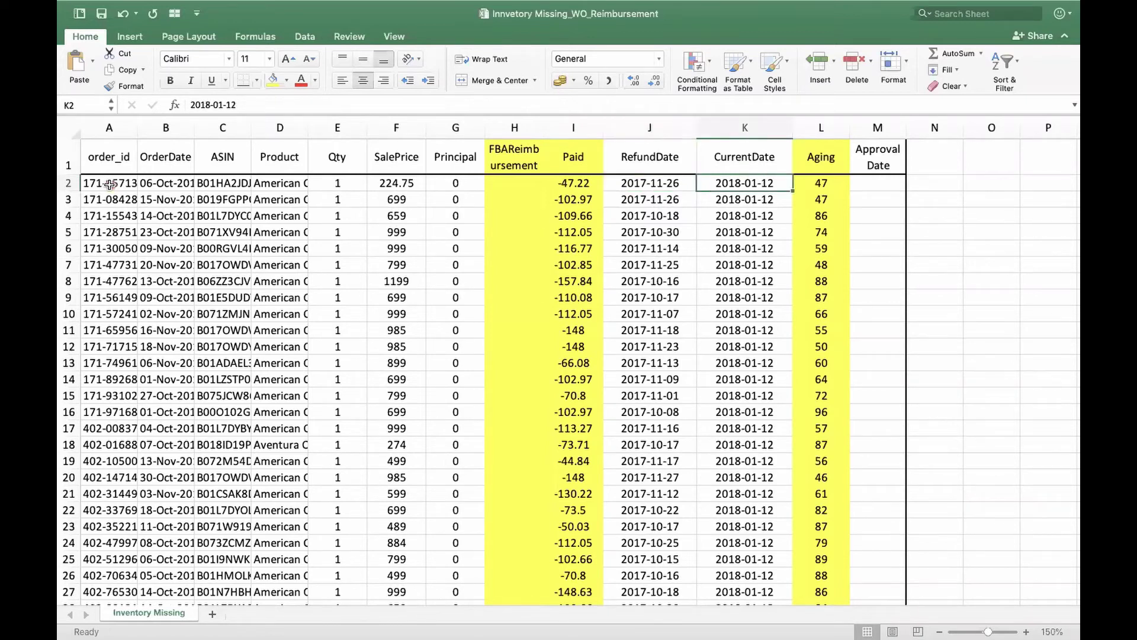
pyautogui.press('Right')
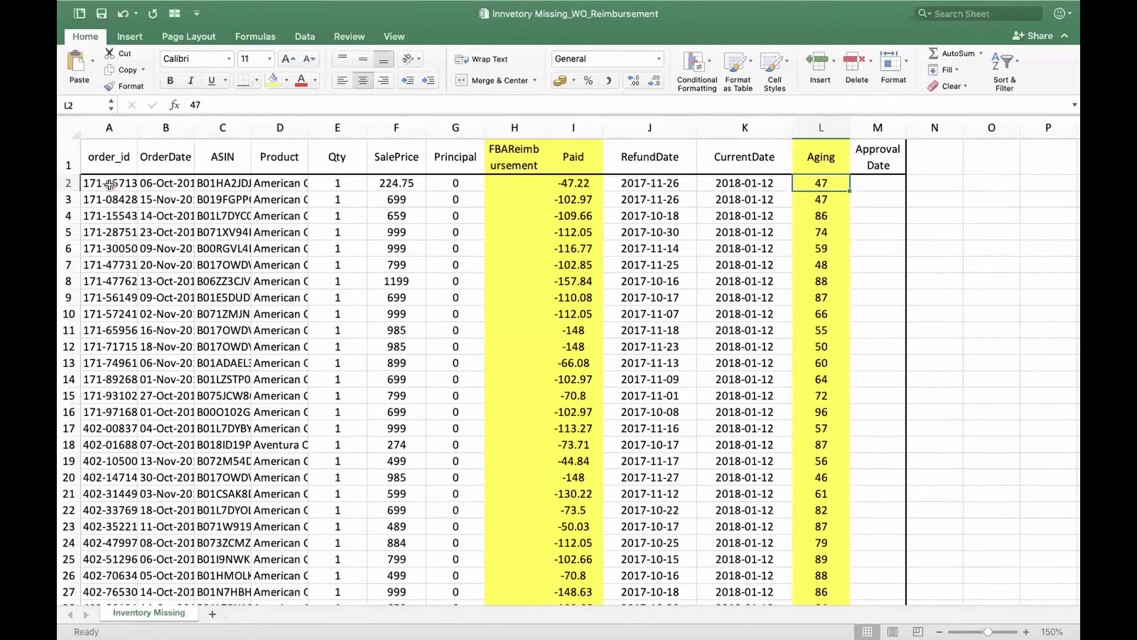
# Step: Select all SalePrice values from F2 to the last Inventory Missing record to check their total, and return to the first rows
pyautogui.press('Left')
pyautogui.press('Left')
pyautogui.press('Left')
pyautogui.press('Left')
pyautogui.press('Left')
pyautogui.press('Left')
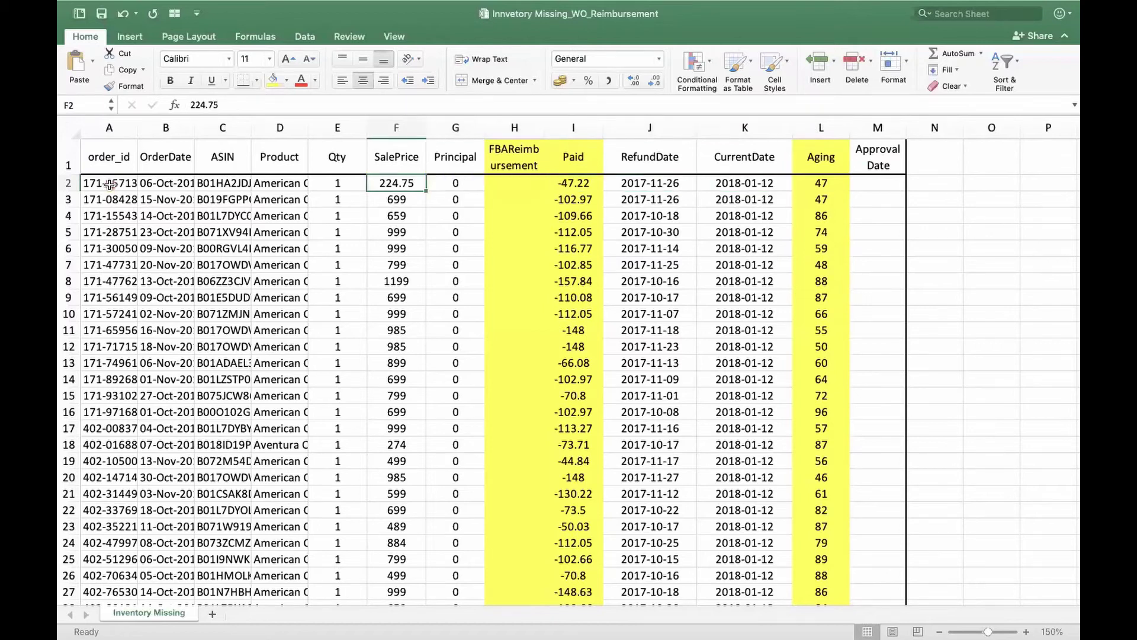
pyautogui.hotkey('ctrl', 'shift', 'Down')
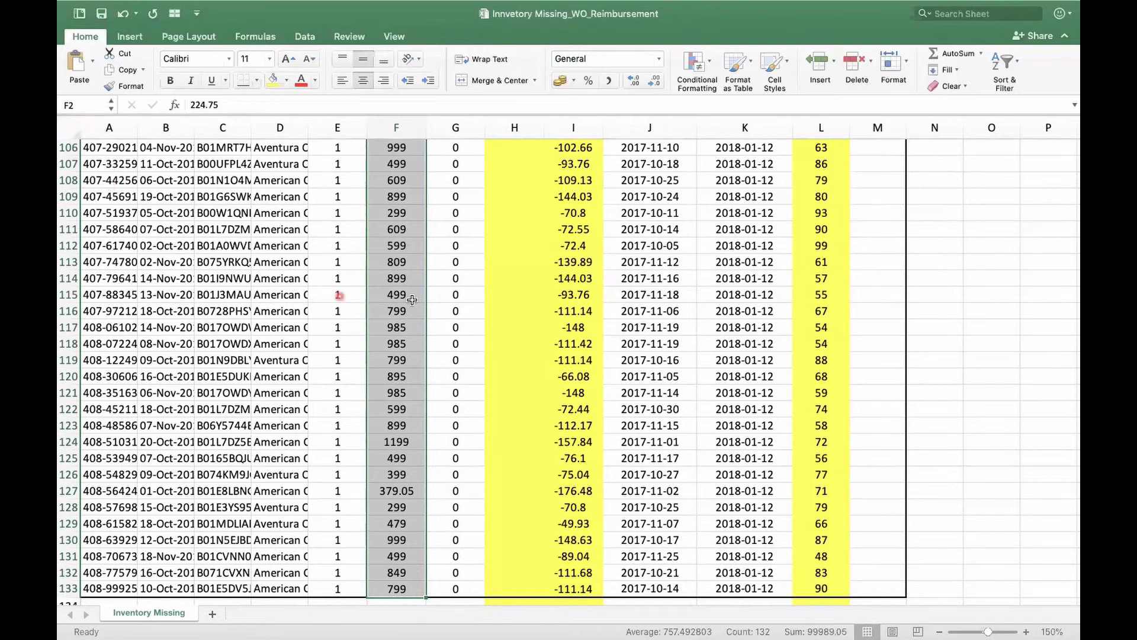
pyautogui.scroll(2, 413, 300)
pyautogui.scroll(20, 412, 300)
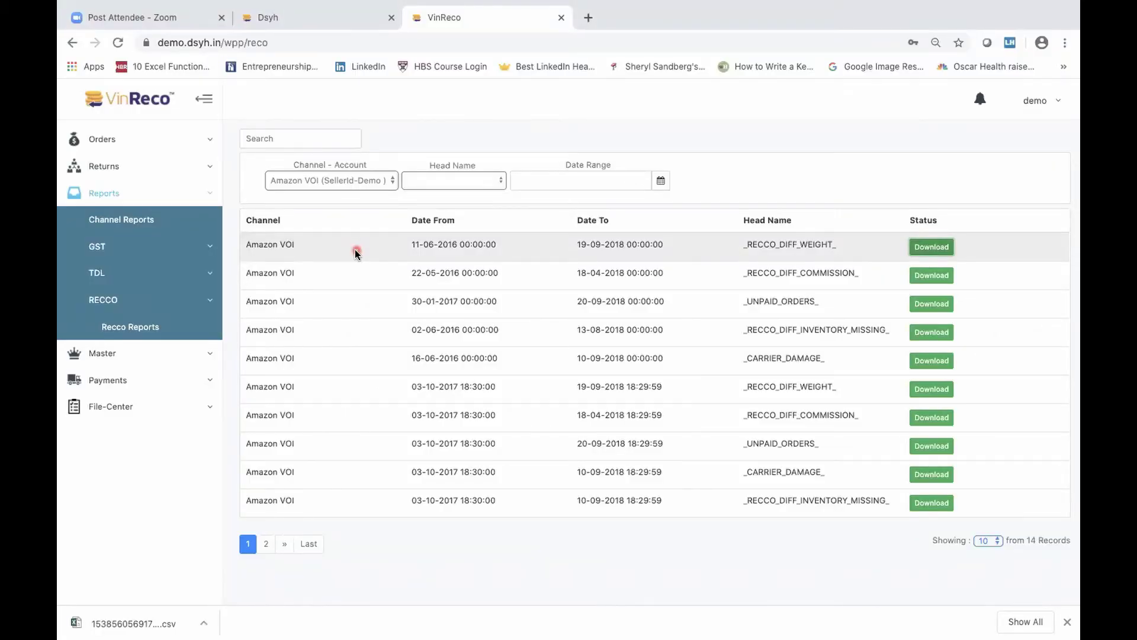
# Step: Review the Channel - Account and Head Name filter options on the Recco Reports page without changing the filters
pyautogui.click(371, 180)
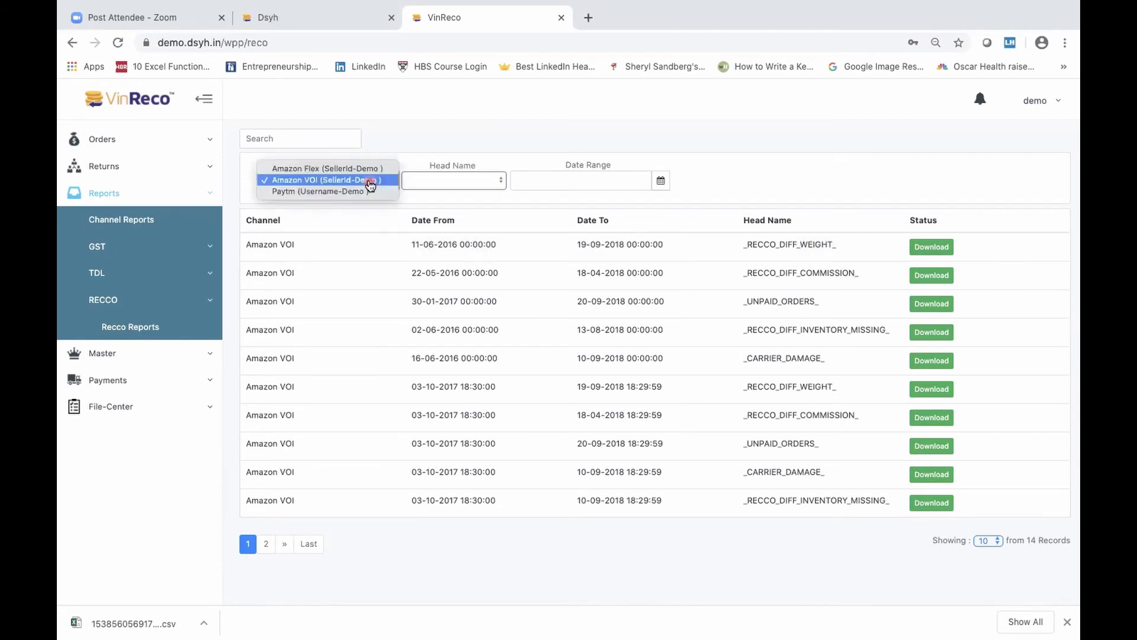
pyautogui.click(462, 183)
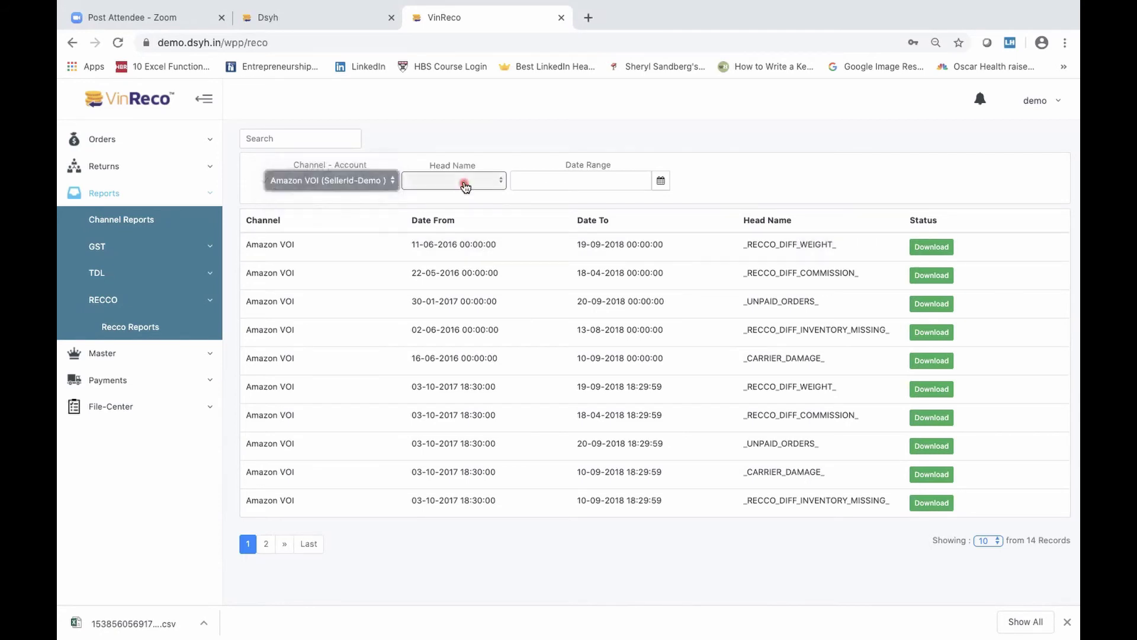
pyautogui.click(465, 183)
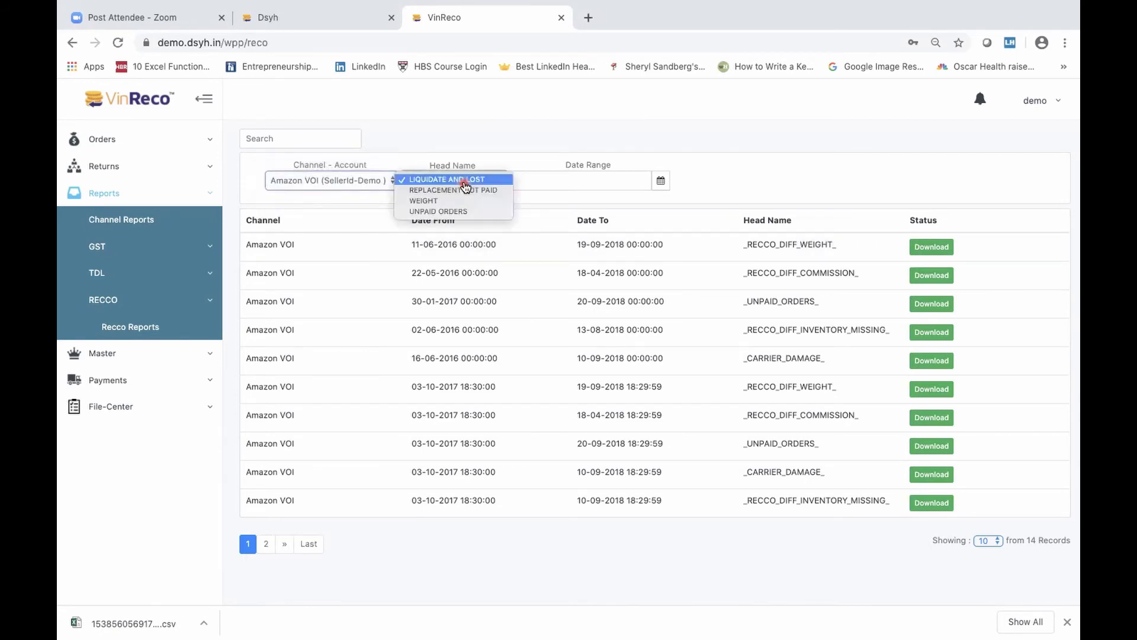
pyautogui.click(571, 184)
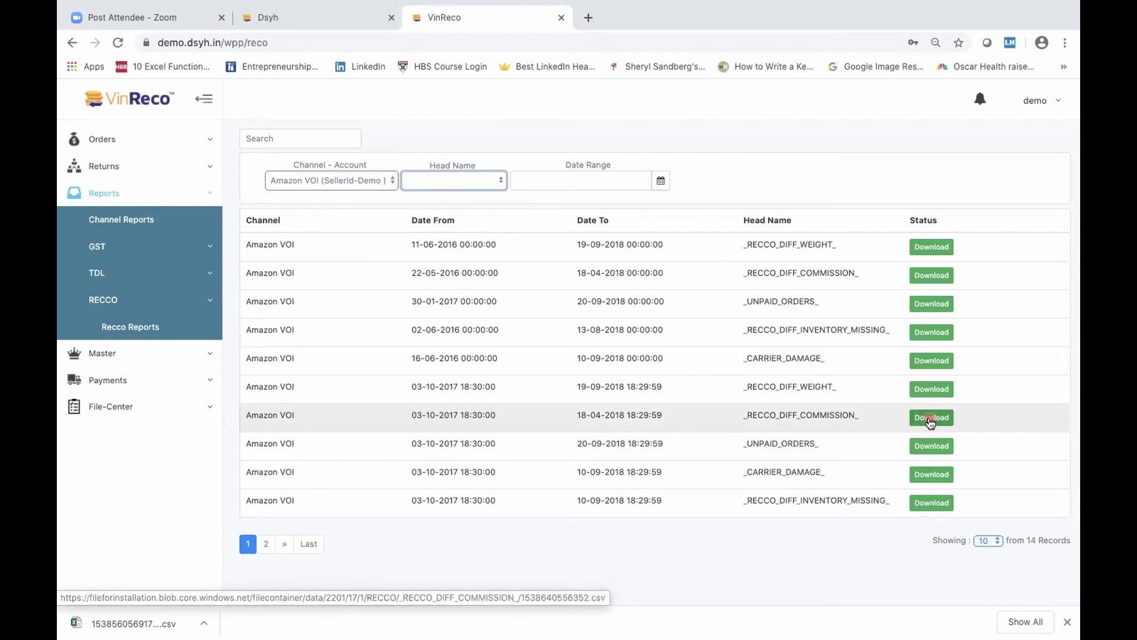
# Step: Download the _RECCO_DIFF_COMMISSION_ report starting 03-10-2017, open the CSV in Excel and show its window full screen
pyautogui.click(931, 420)
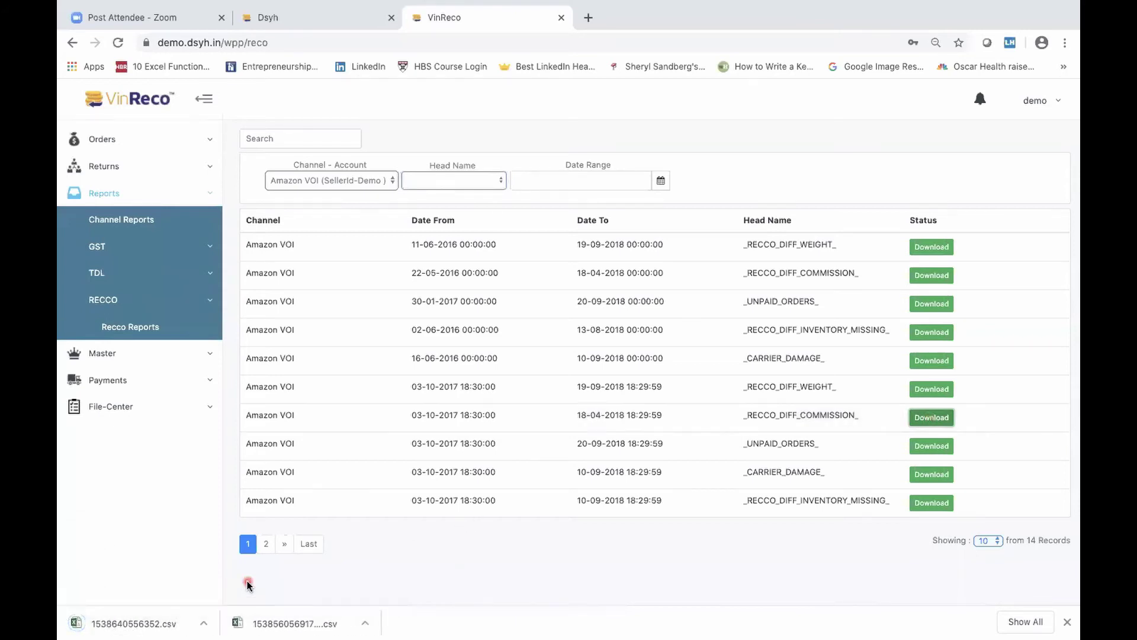
pyautogui.click(198, 623)
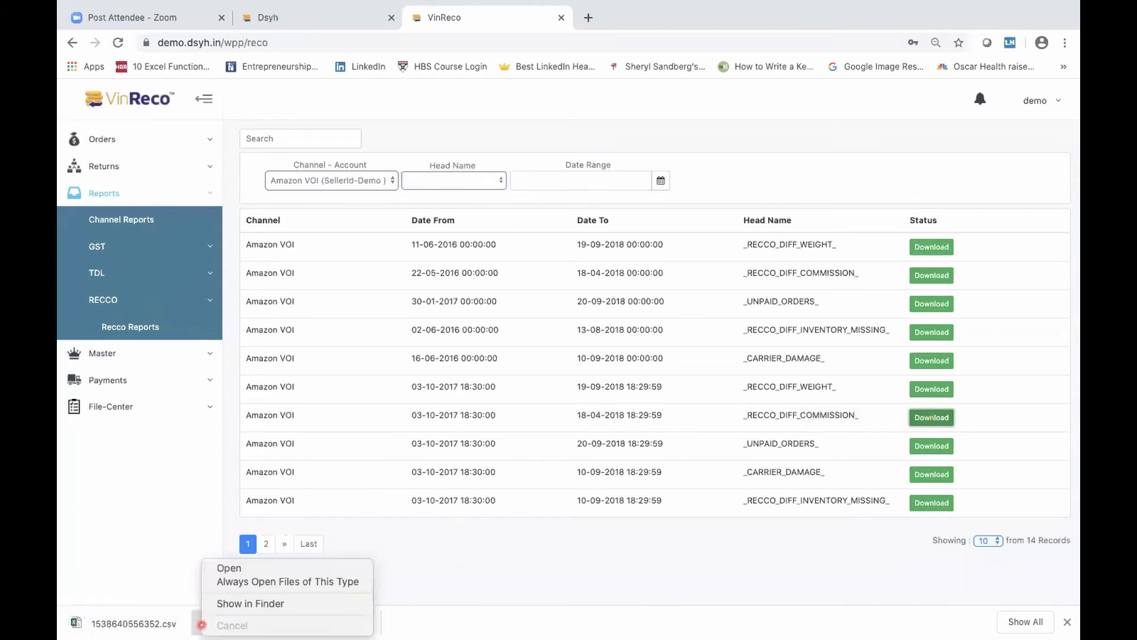
pyautogui.click(234, 570)
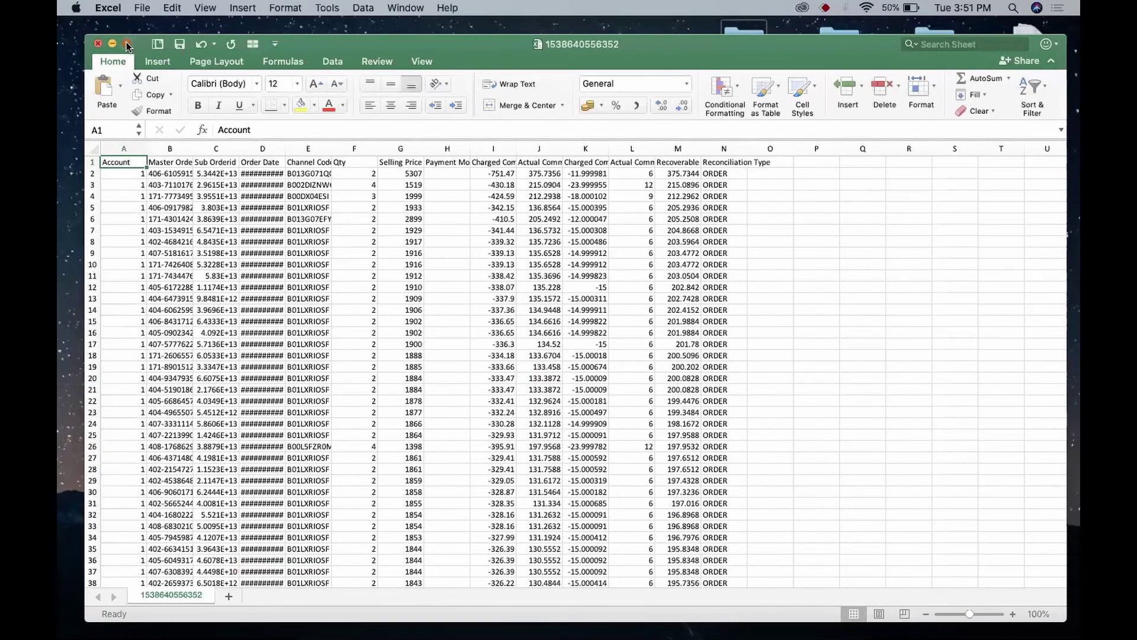
pyautogui.click(126, 44)
# Step: Enlarge the sheet to 168%, go through the first record from Master Order to Order Date, and widen the Order Date column to about 14
pyautogui.scroll(5, 192, 292)
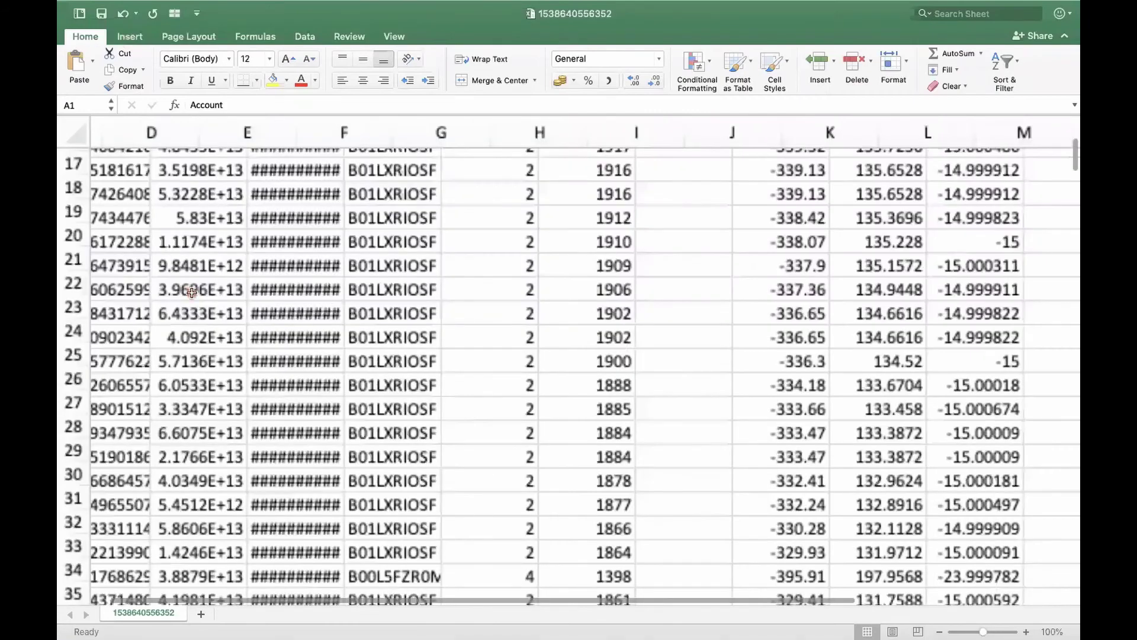
pyautogui.scroll(-3, 199, 180)
pyautogui.click(198, 173)
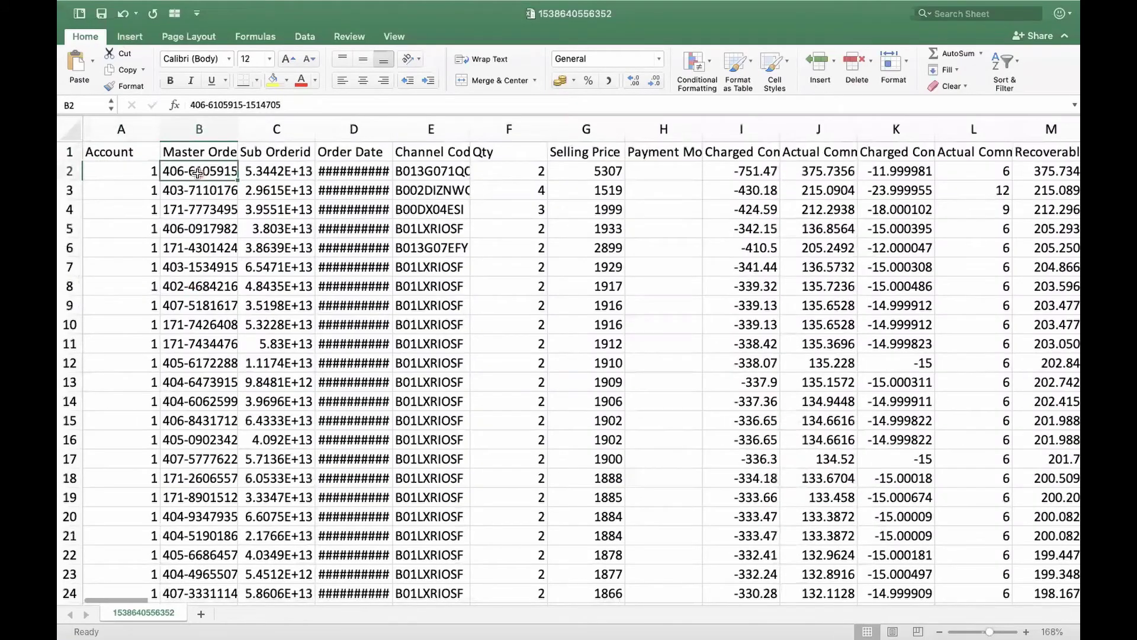
pyautogui.press('Right')
pyautogui.press('Right')
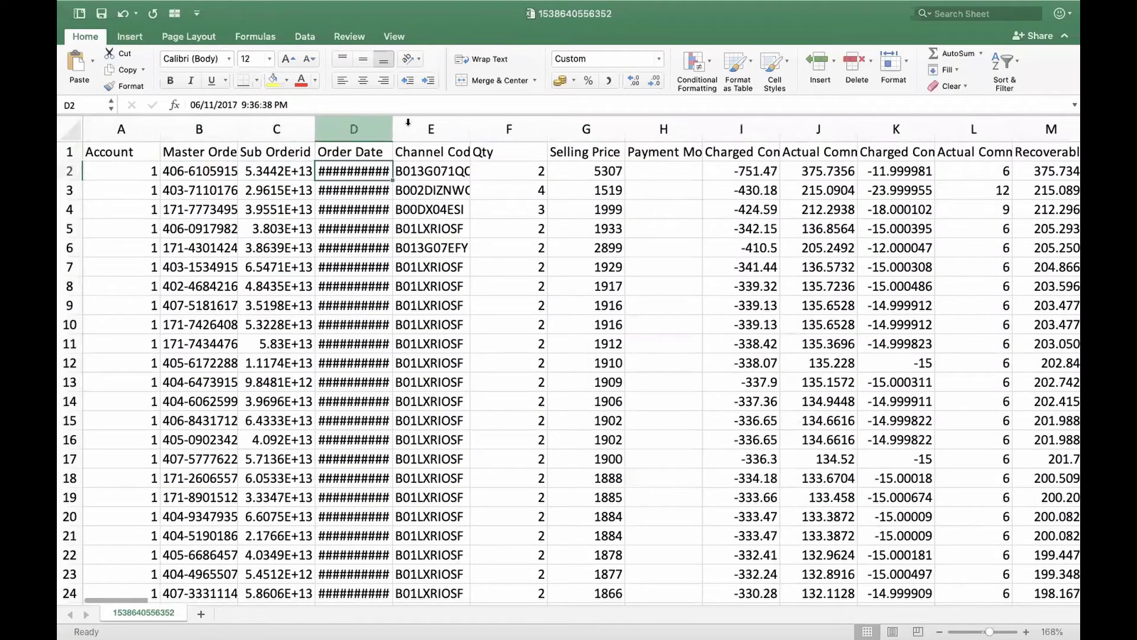
pyautogui.moveTo(393, 121); pyautogui.dragTo(422, 126)
# Step: Examine the first commission record's Channel Code, Qty, Selling Price and payment mode cells
pyautogui.press('Right')
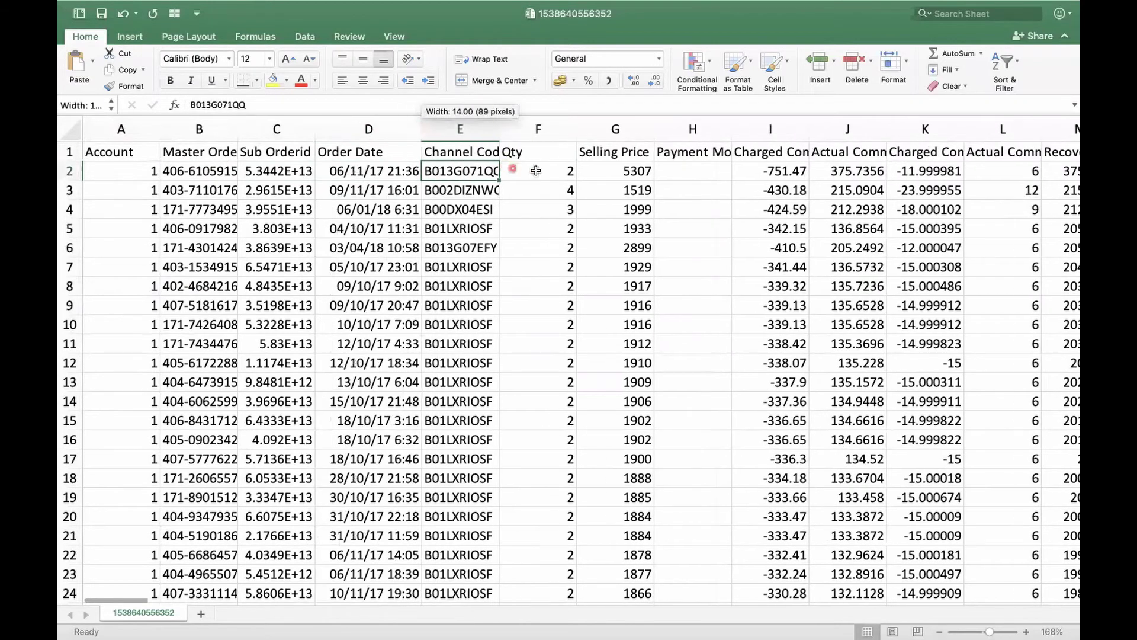
pyautogui.click(536, 171)
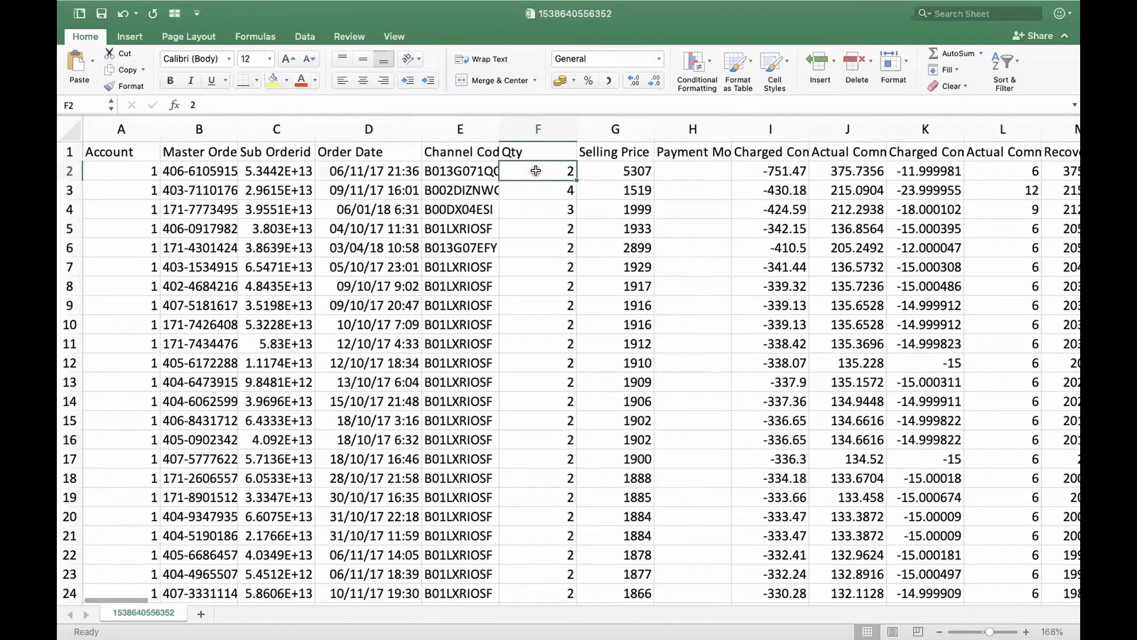
pyautogui.press('Right')
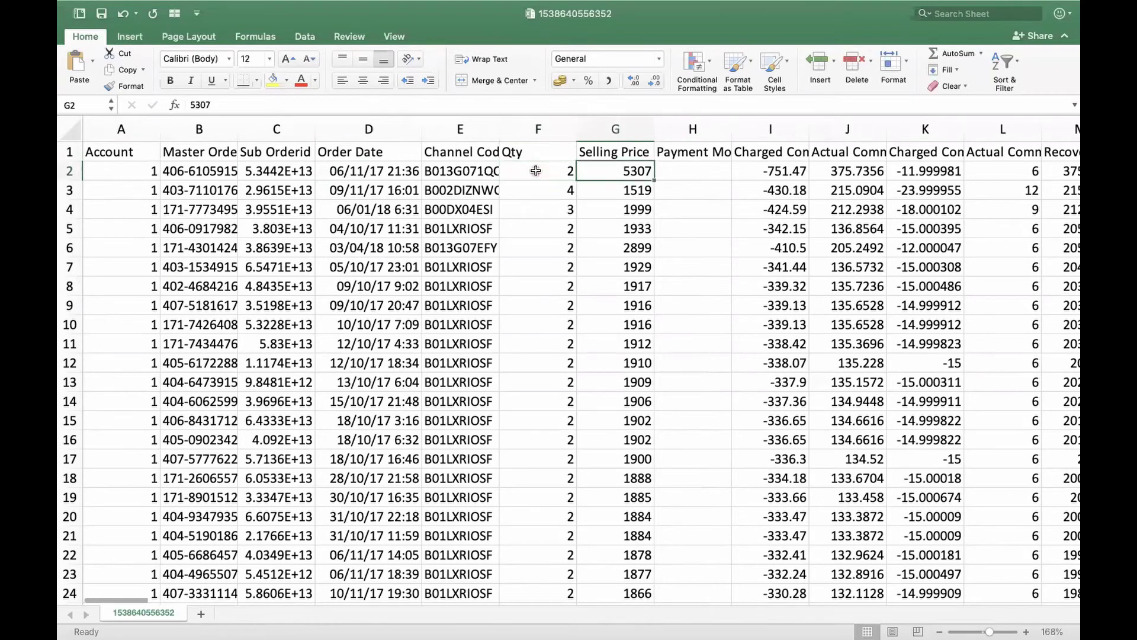
pyautogui.press('Right')
# Step: Highlight the first record's charged and actual commission cells, I2 through L2, in yellow
pyautogui.press('Right')
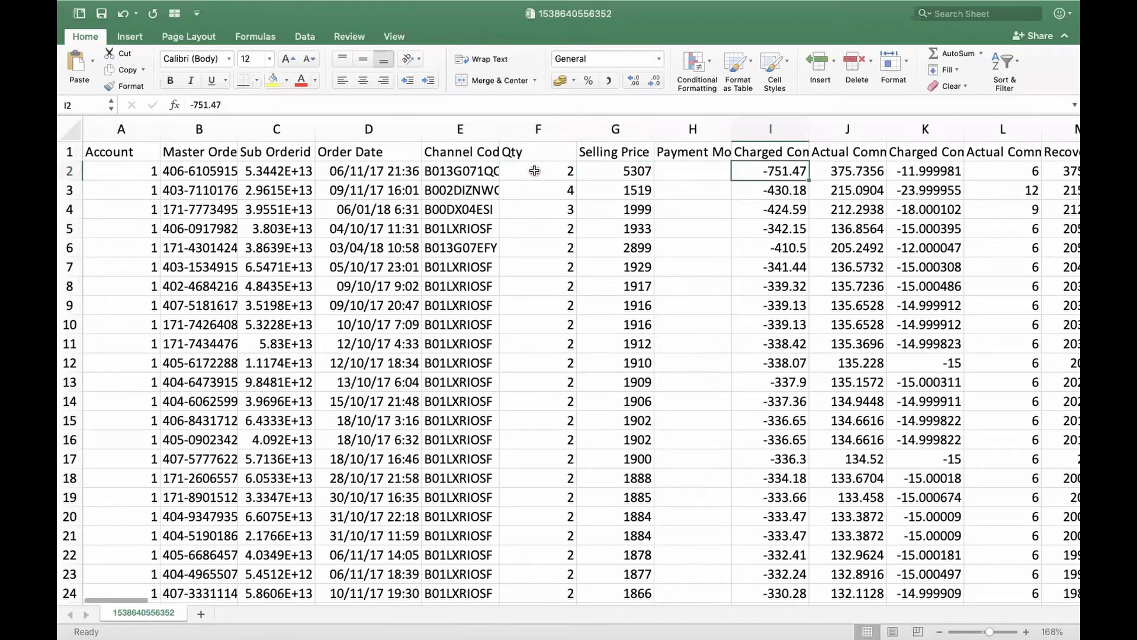
pyautogui.click(270, 79)
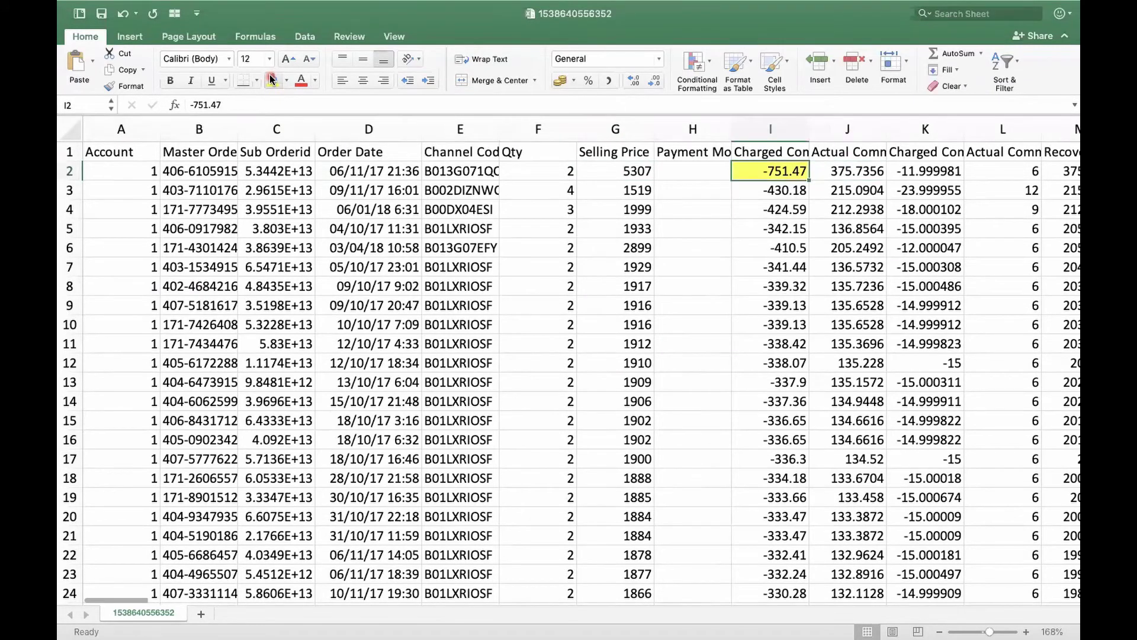
pyautogui.press('Right')
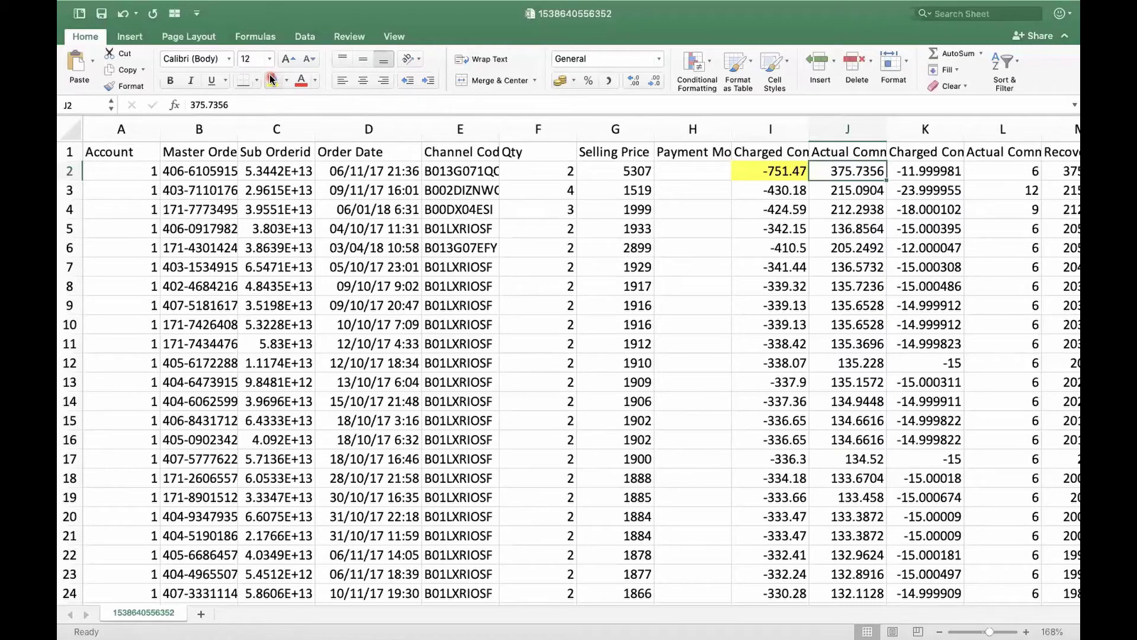
pyautogui.click(271, 78)
pyautogui.press('Right')
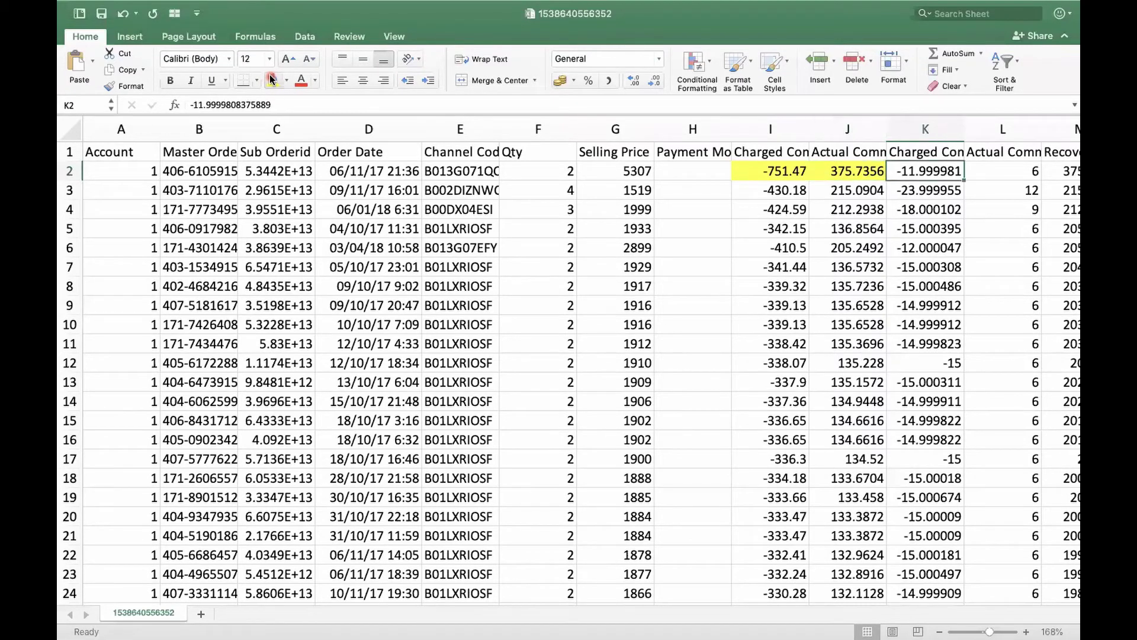
pyautogui.click(271, 78)
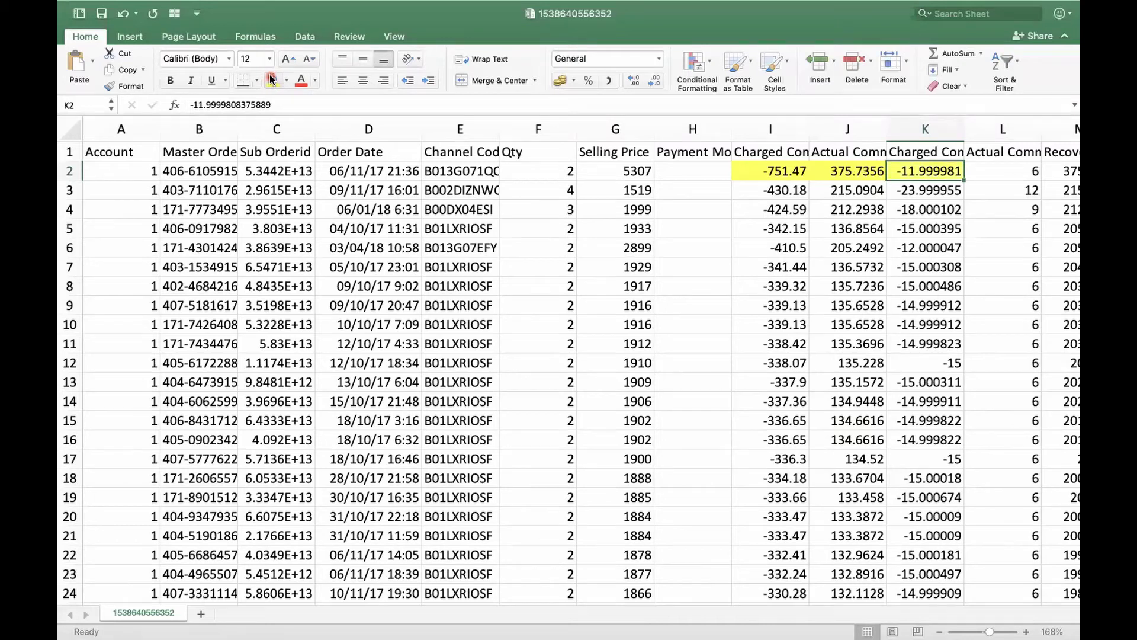
pyautogui.press('Right')
pyautogui.click(271, 79)
# Step: Highlight the first record's Recoverable value in M2 in yellow after rechecking the charged commission in K2
pyautogui.press('Left')
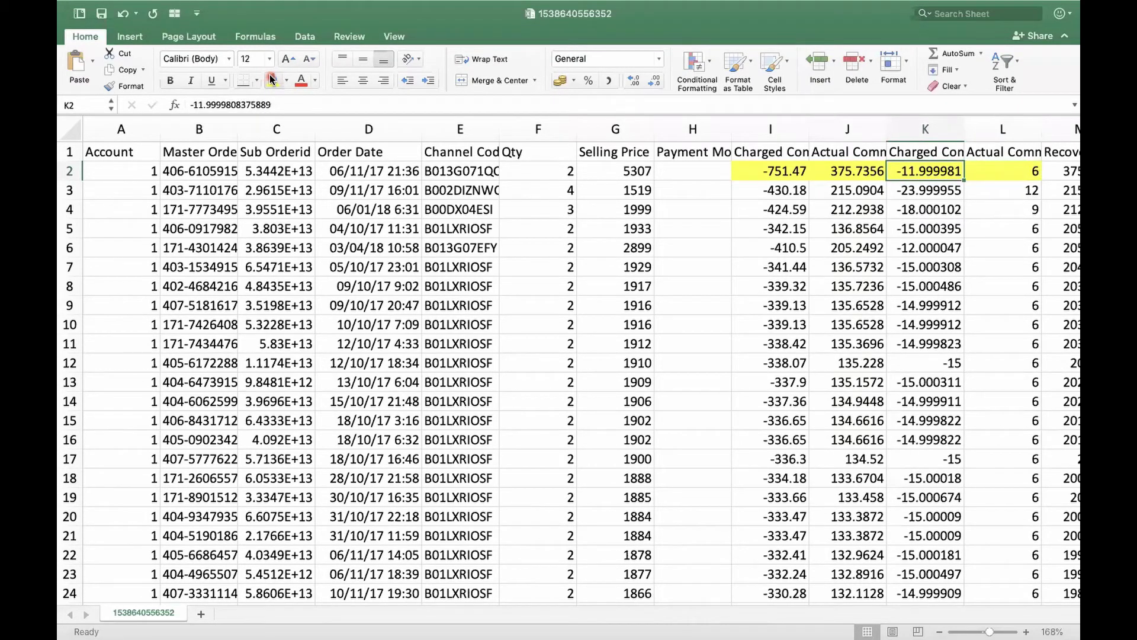
pyautogui.press('Right')
pyautogui.press('Right')
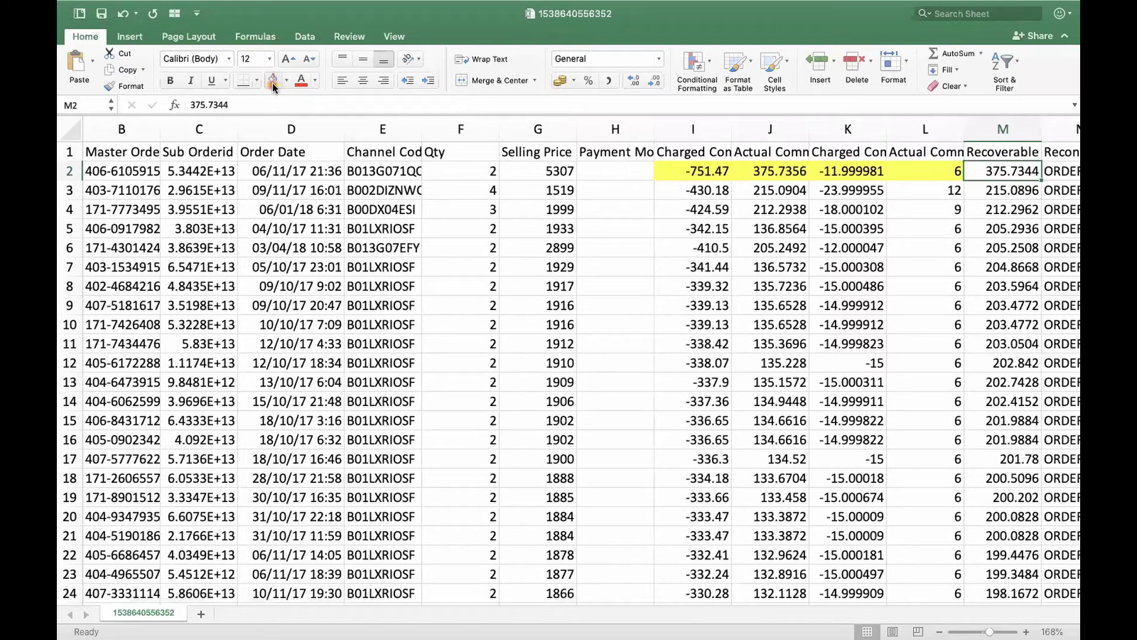
pyautogui.click(272, 80)
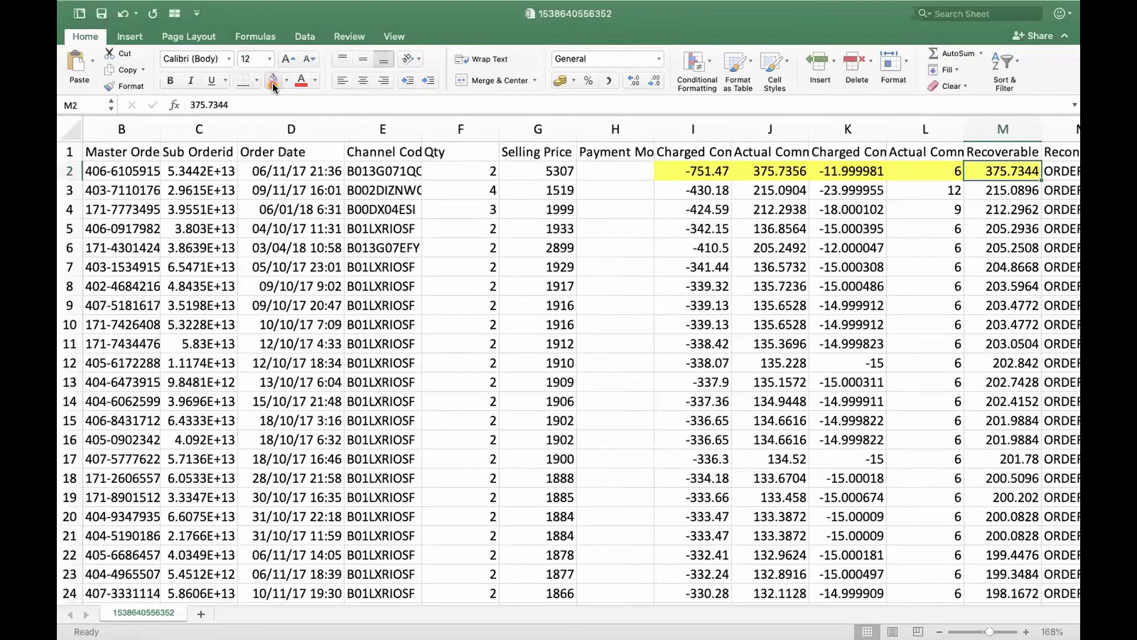
# Step: Select all Recoverable values from M2 to the last record to check their total, and return to the header row
pyautogui.hotkey('ctrl', 'shift', 'Down')
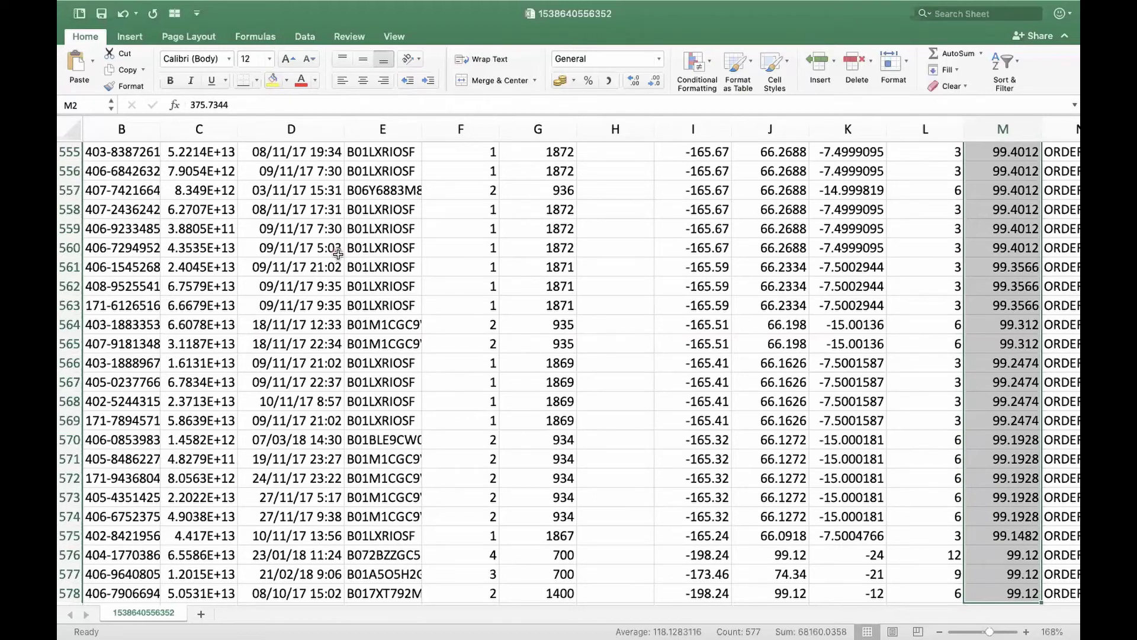
pyautogui.scroll(1, 337, 253)
pyautogui.scroll(2, 337, 254)
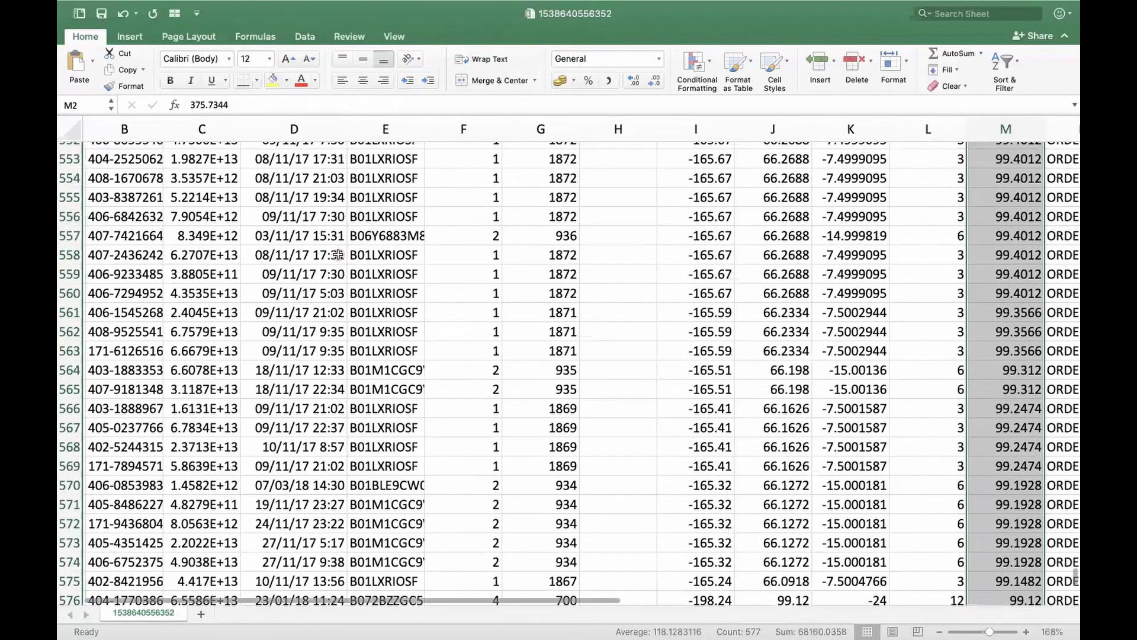
pyautogui.scroll(5, 338, 255)
pyautogui.scroll(1, 338, 254)
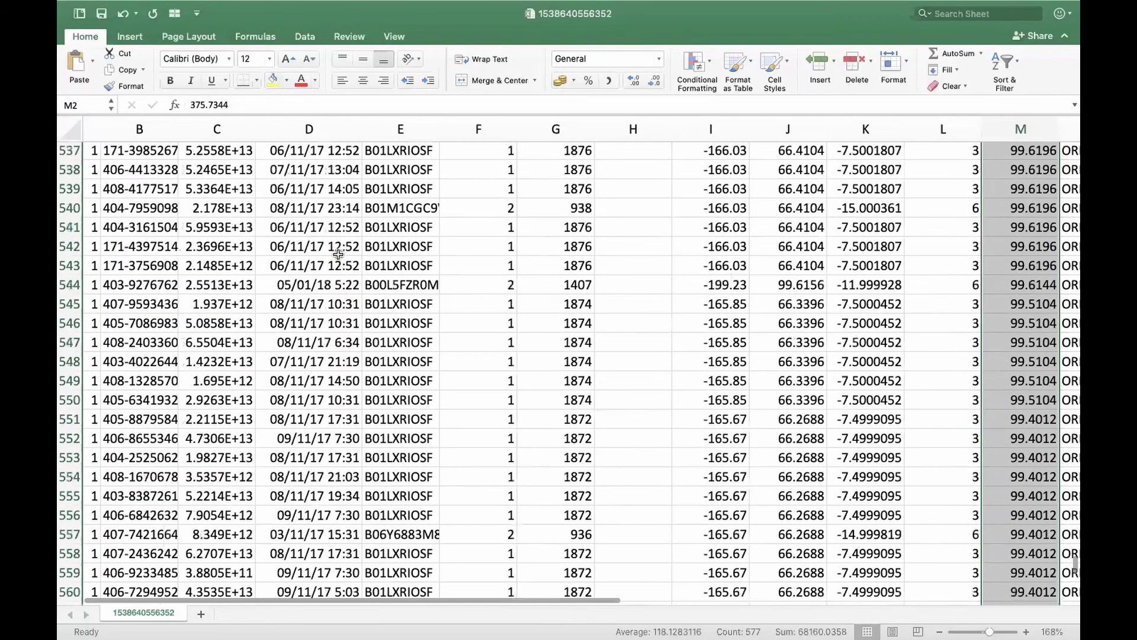
pyautogui.scroll(20, 338, 253)
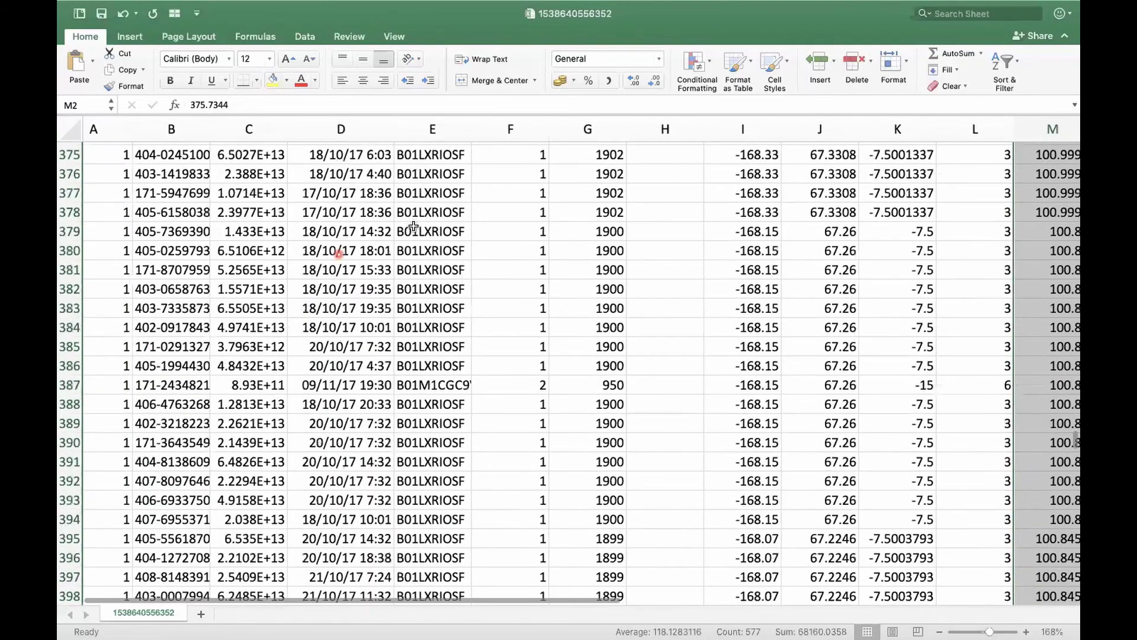
pyautogui.scroll(8, 414, 225)
pyautogui.click(413, 226)
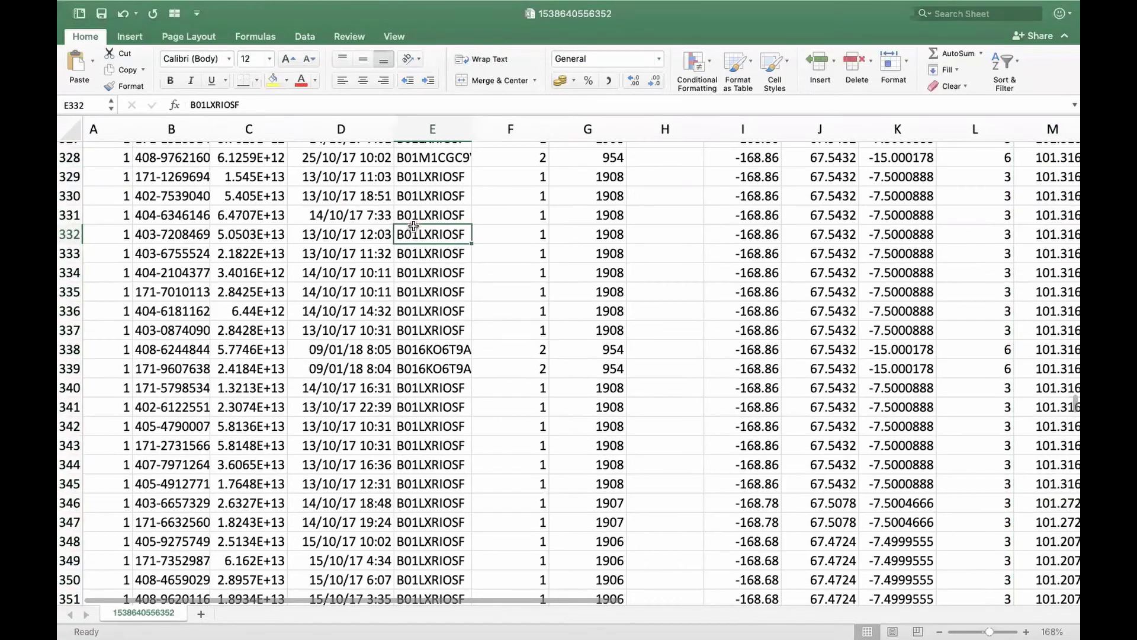
pyautogui.press('super+Up')
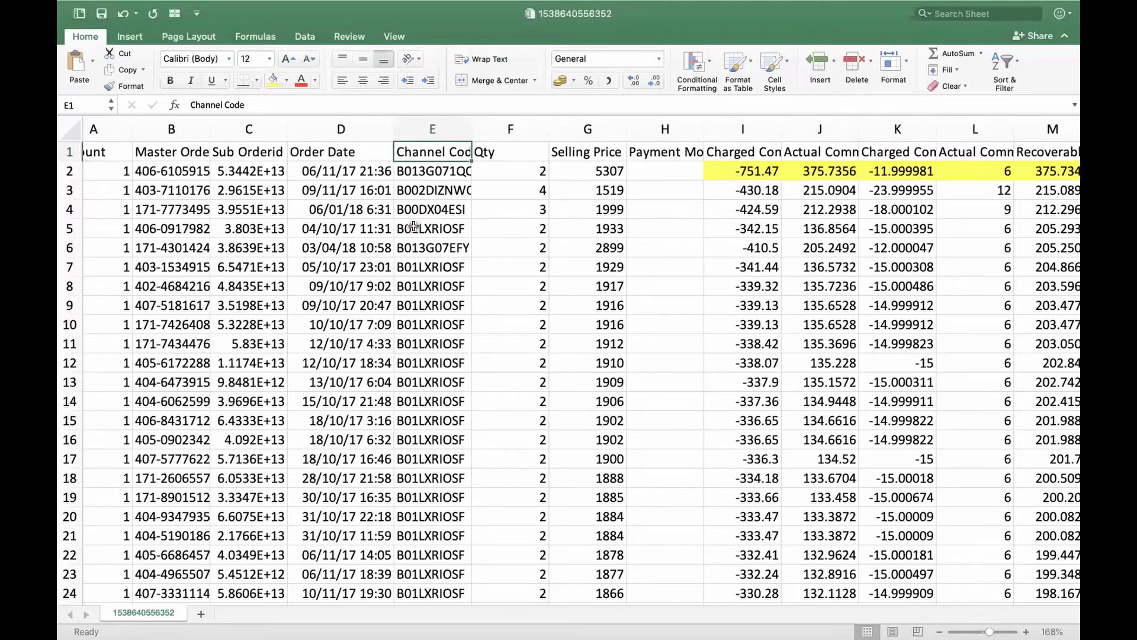
# Step: Switch to VinReco in Chrome, open the GST Reports page and review the available Duration months
pyautogui.hotkey('ctrl', 'Right')
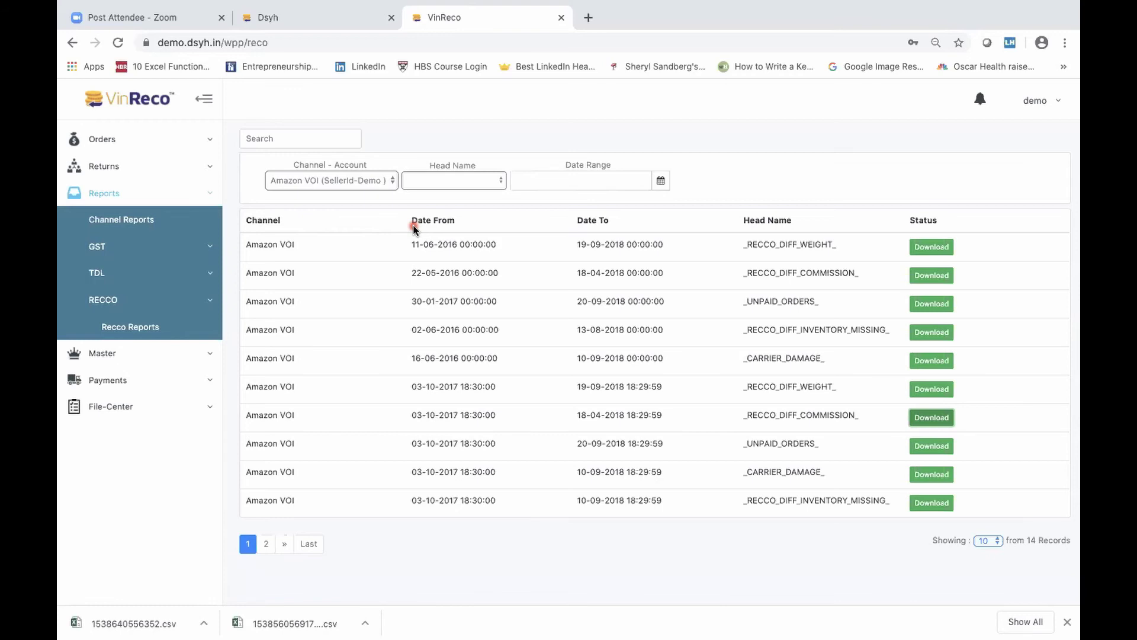
pyautogui.click(212, 248)
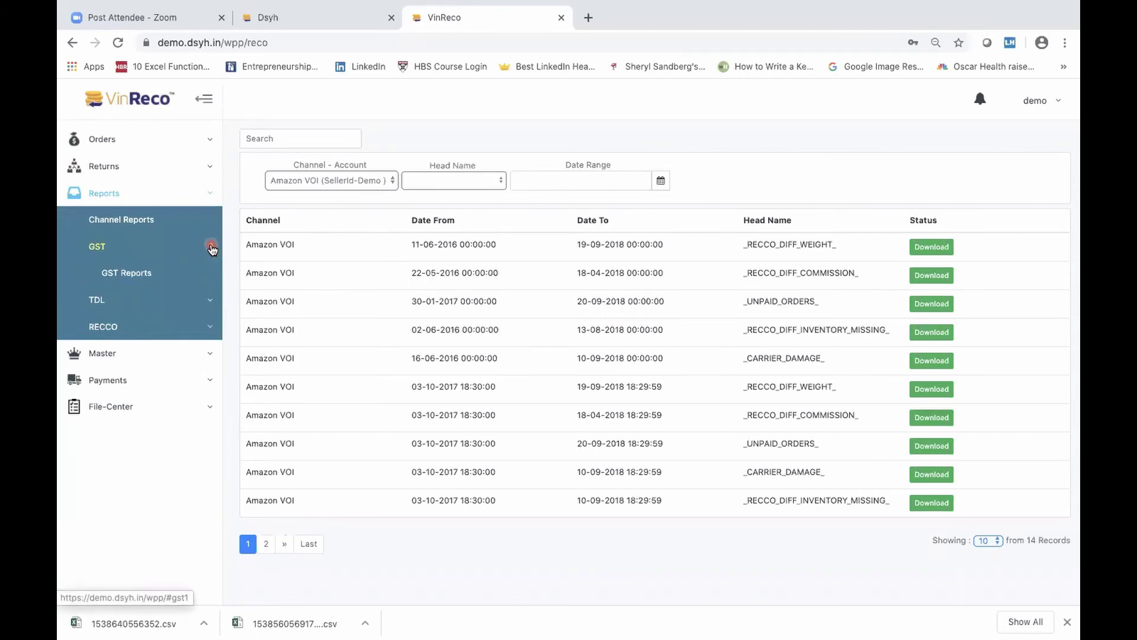
pyautogui.click(136, 275)
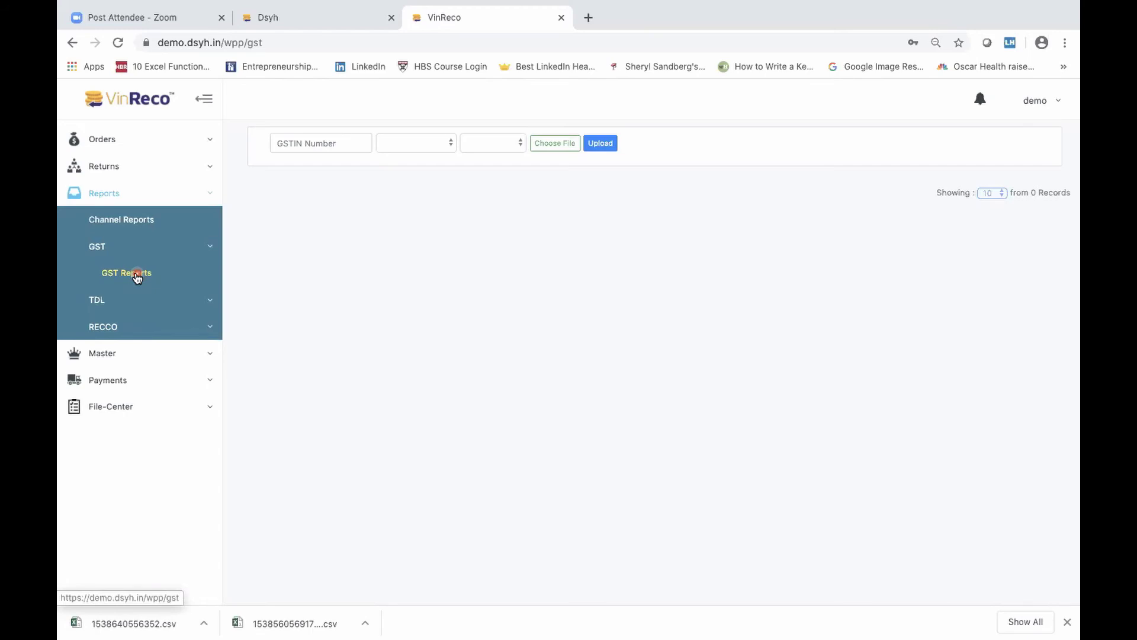
pyautogui.click(433, 143)
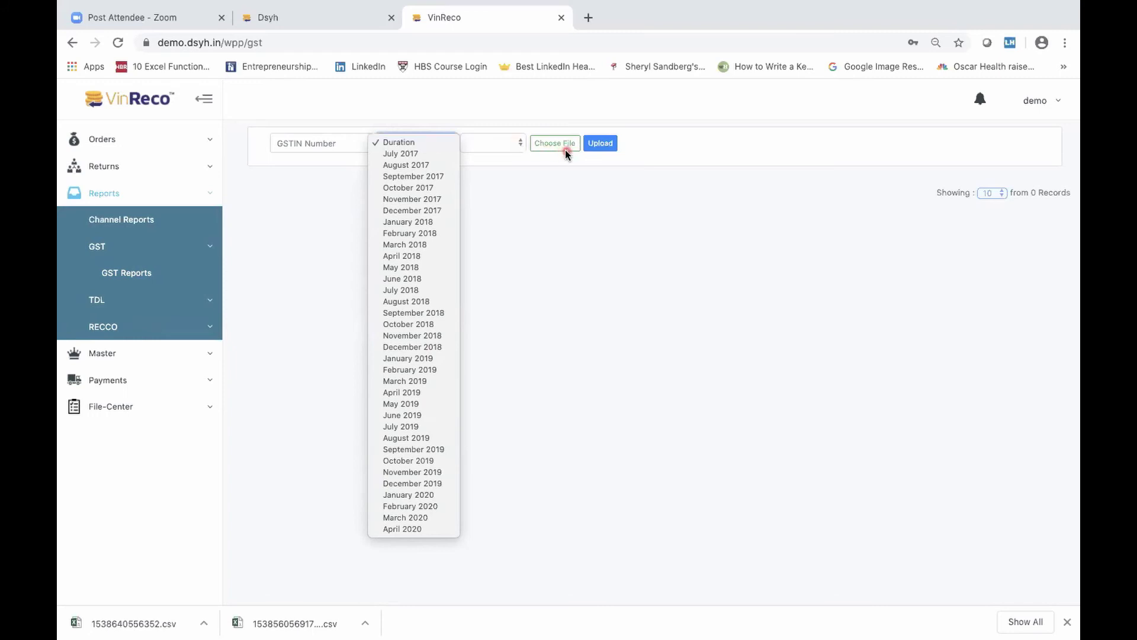
pyautogui.click(659, 153)
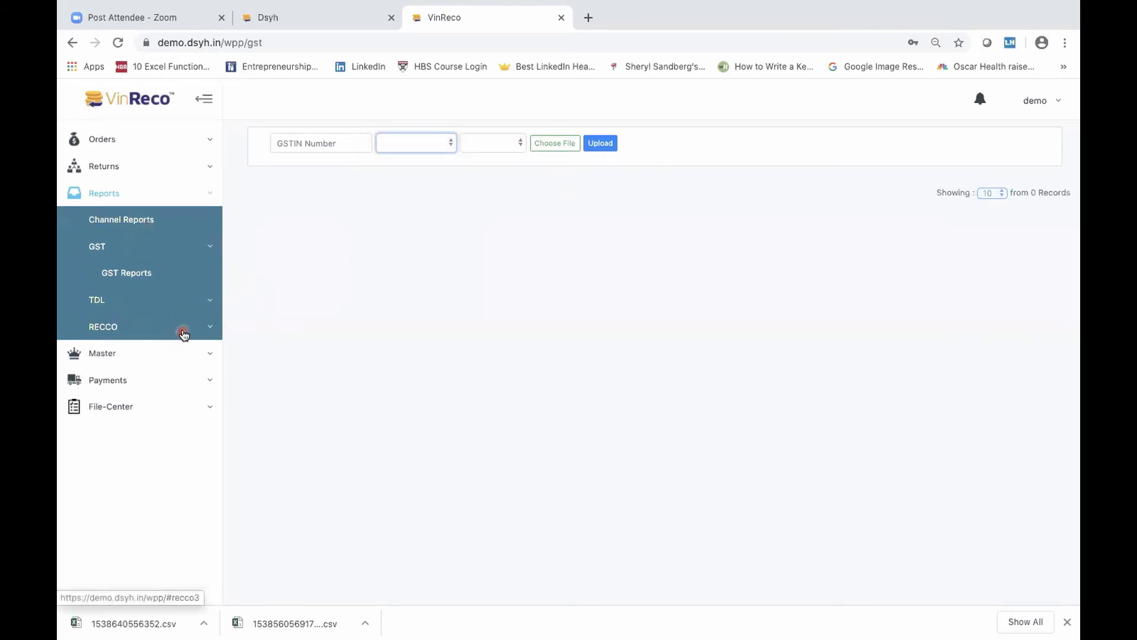
# Step: Open the Listing view under Master to show the mapped channel SKUs
pyautogui.click(208, 354)
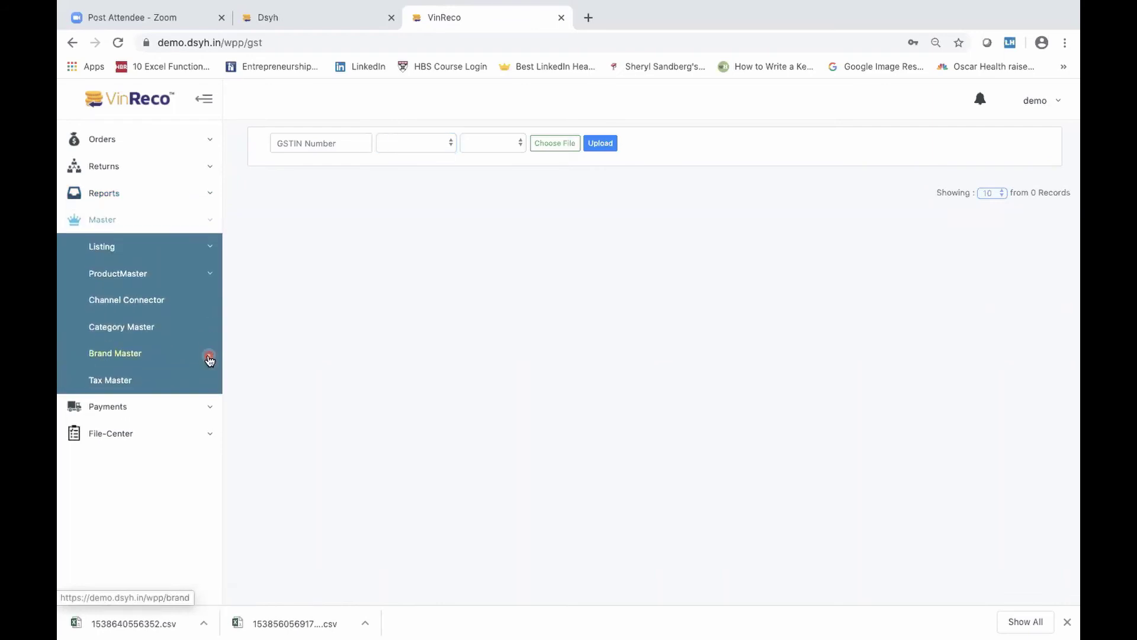
pyautogui.click(210, 246)
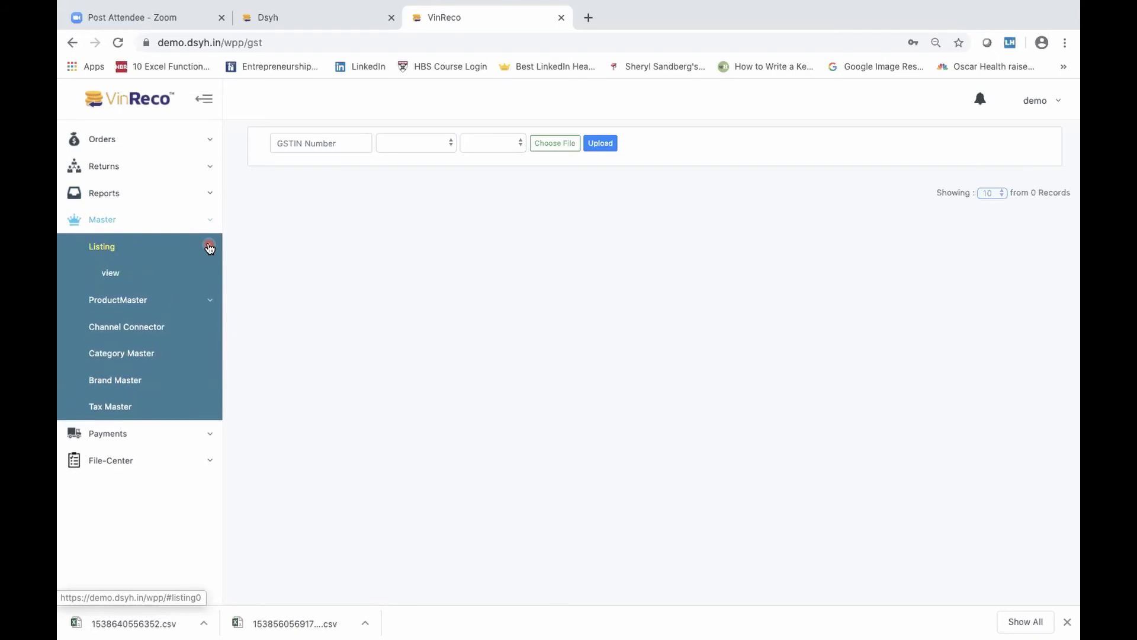
pyautogui.click(114, 276)
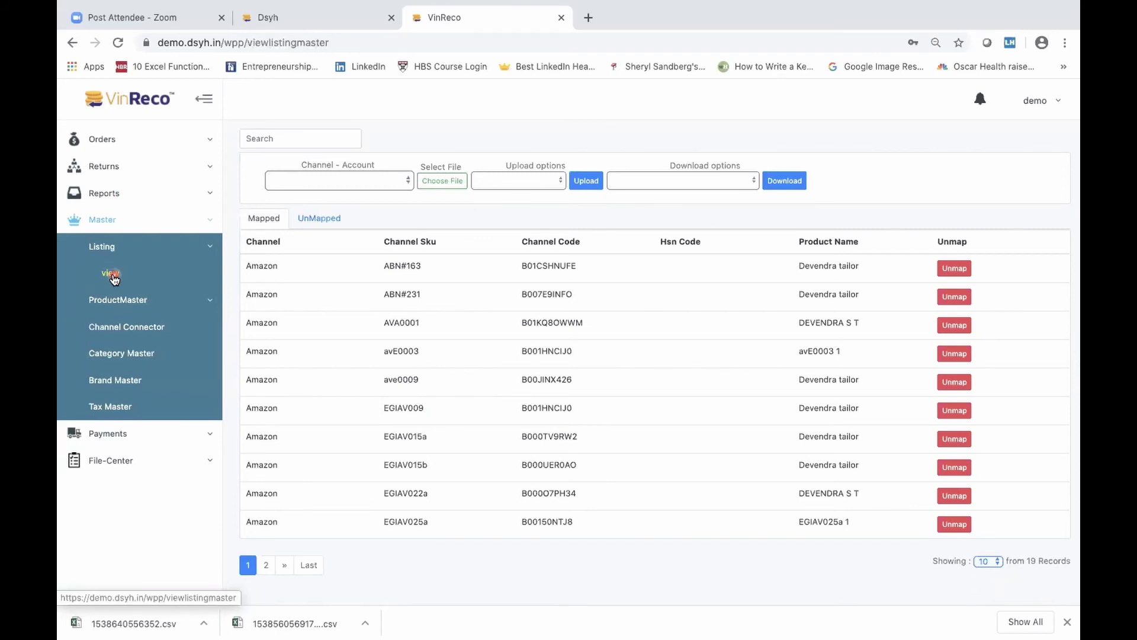
# Step: Show the unmapped channel listings, and open the ProductMaster view to review the product records
pyautogui.click(332, 221)
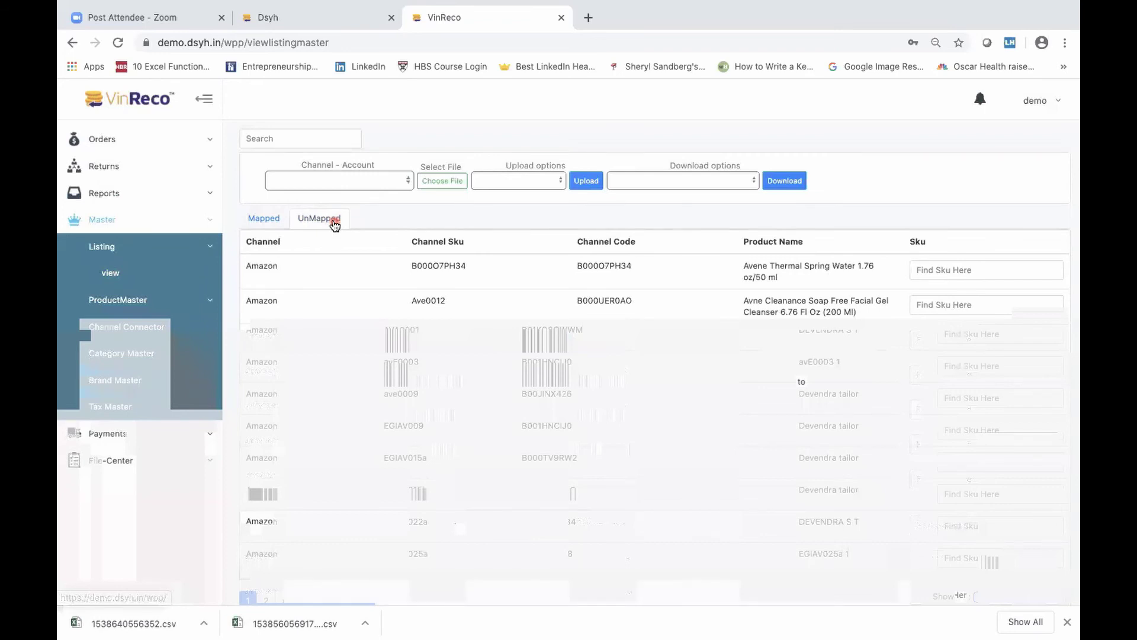
pyautogui.click(190, 305)
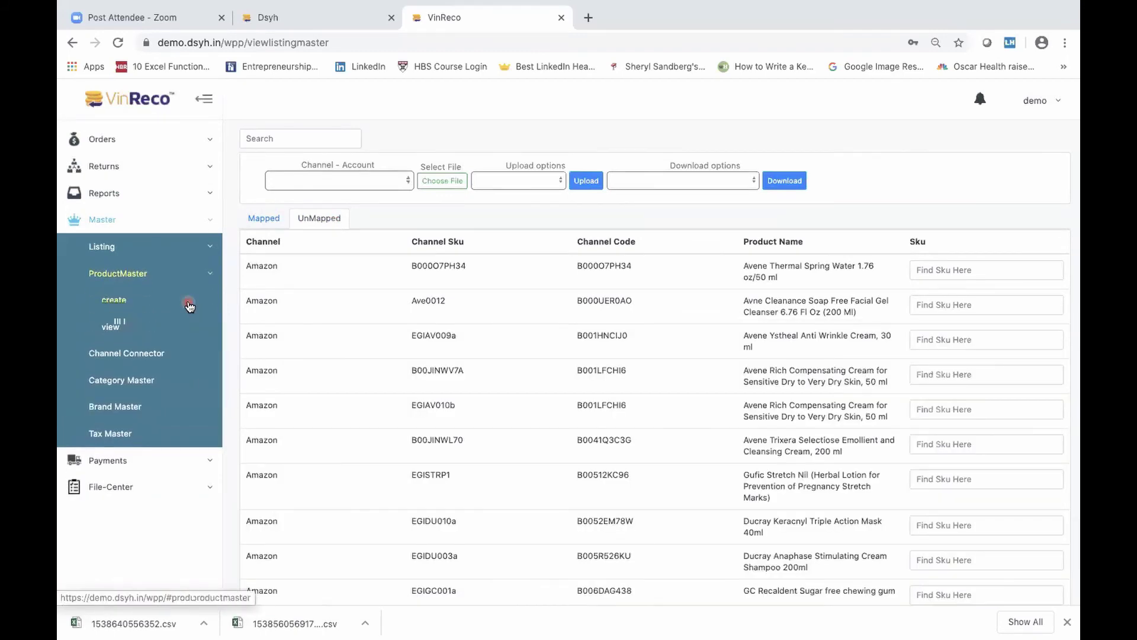
pyautogui.click(118, 327)
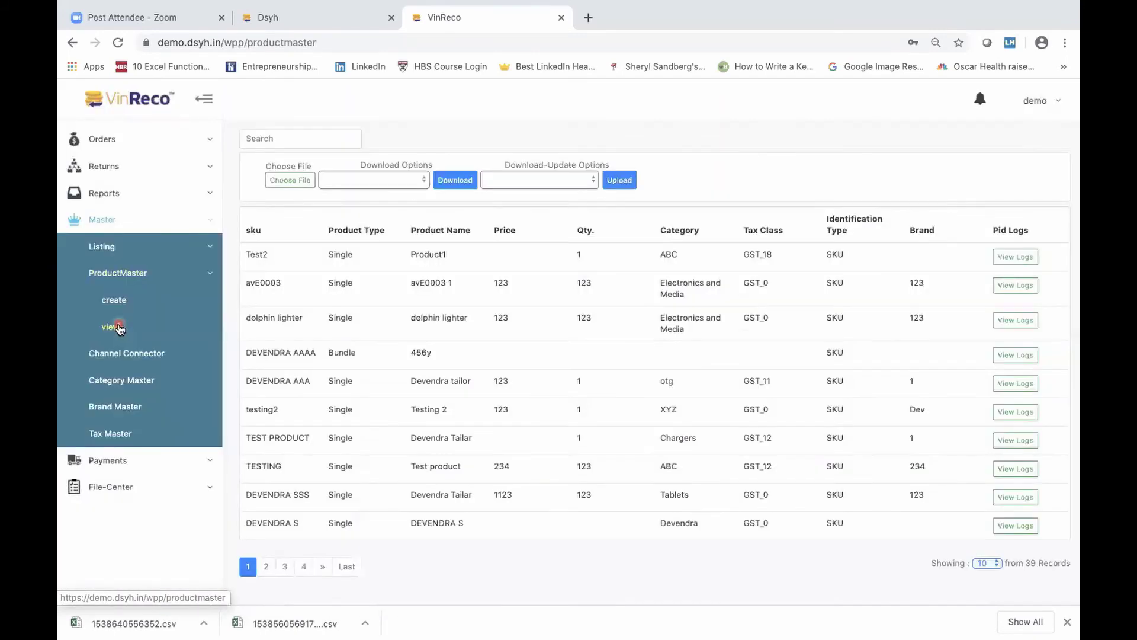
# Step: Open the Channel Connector under Master and review the Add Account form for Flipkart, closing it without saving
pyautogui.click(208, 143)
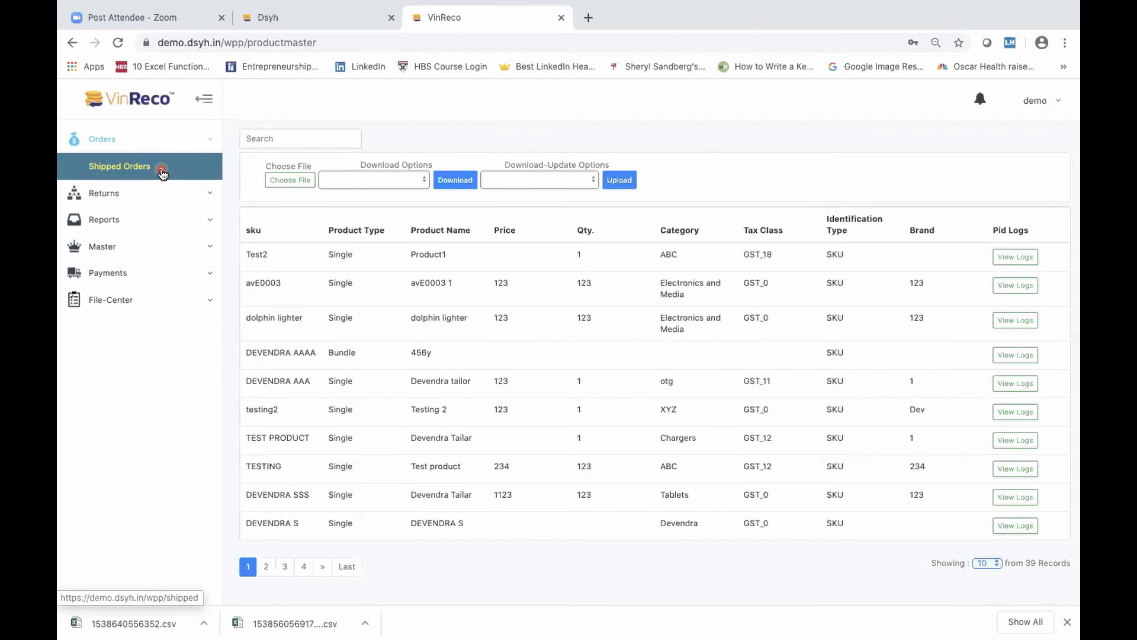
pyautogui.click(210, 246)
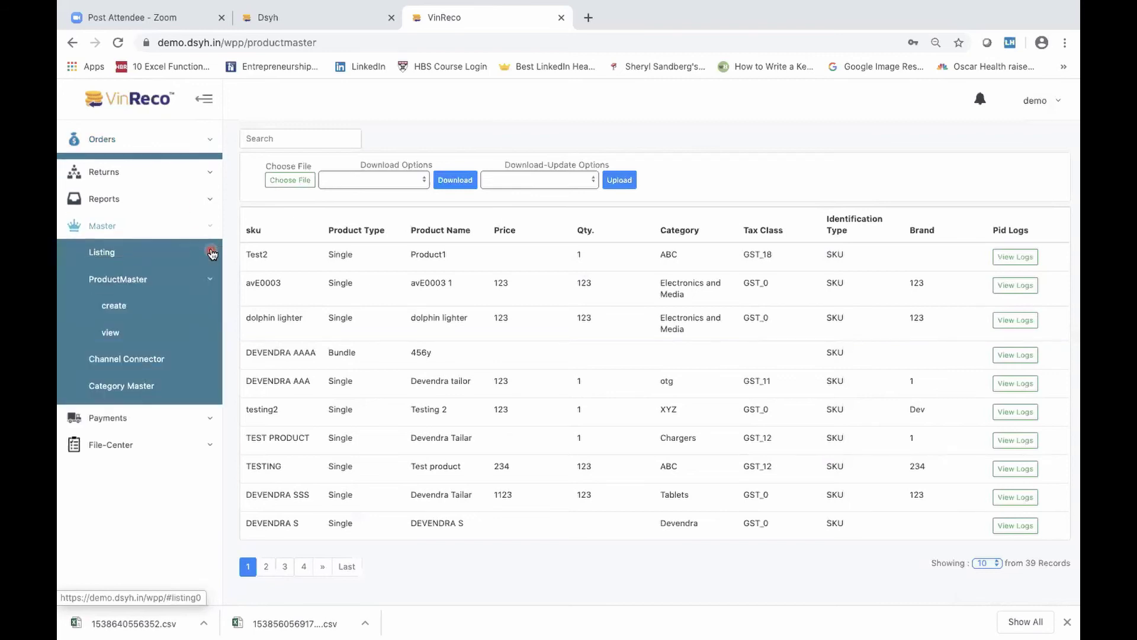
pyautogui.click(210, 273)
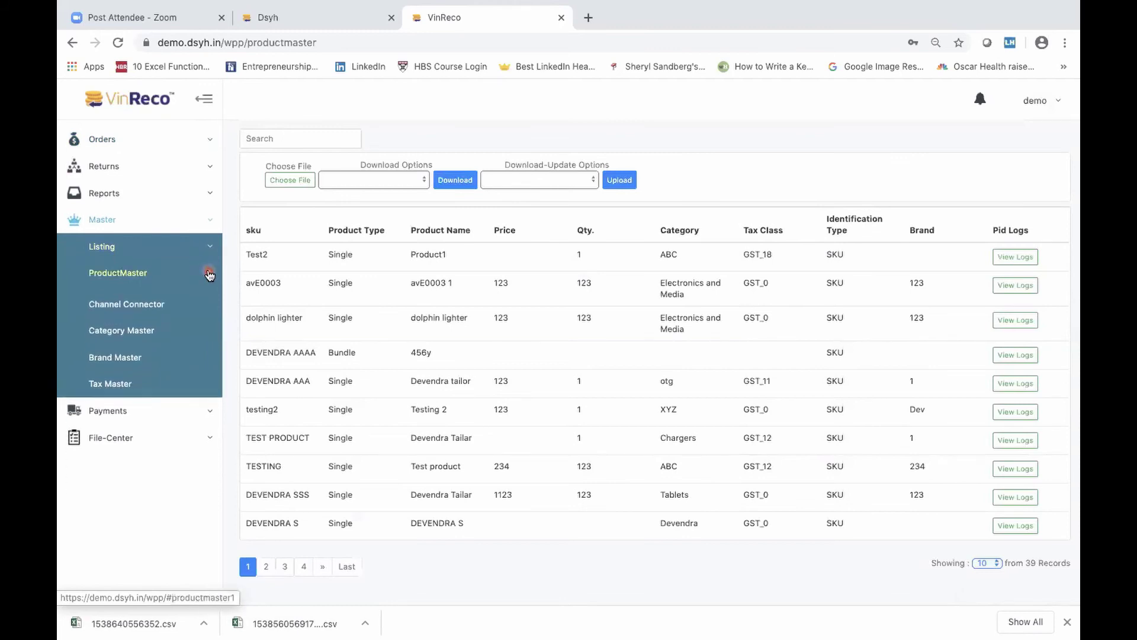
pyautogui.click(169, 299)
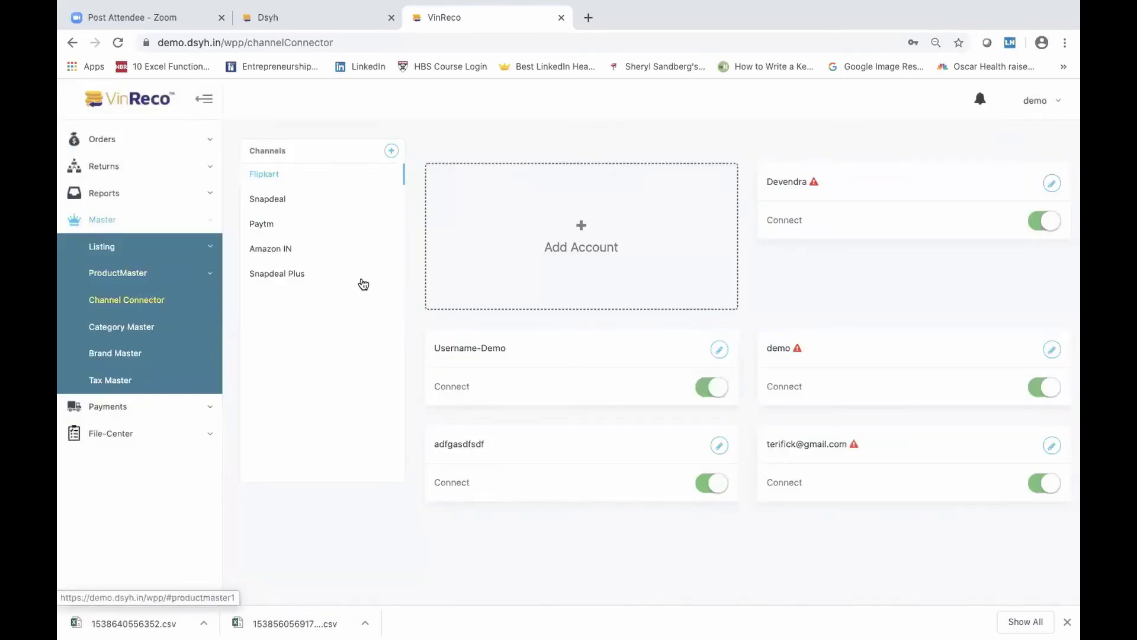
pyautogui.click(585, 248)
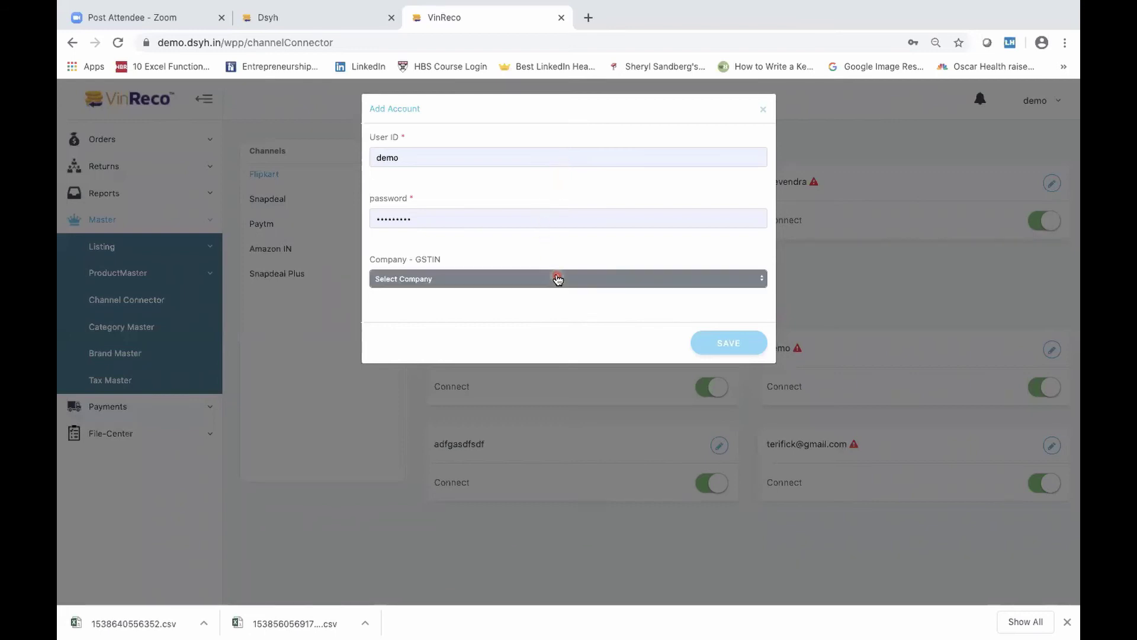
pyautogui.click(765, 112)
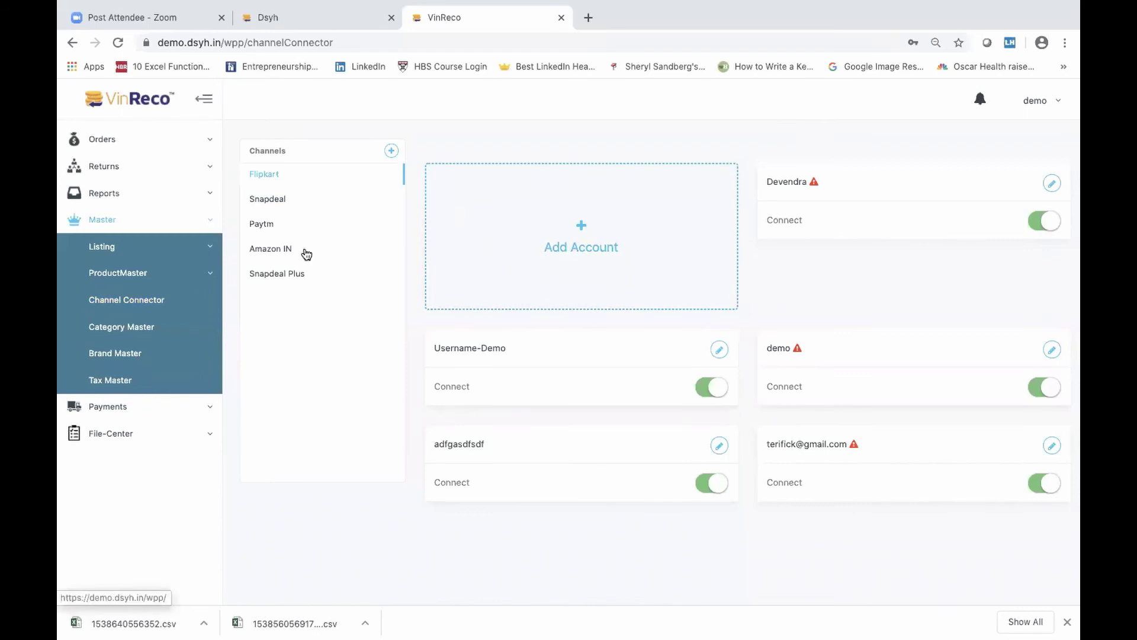
# Step: Review the Add Account form for the Amazon IN channel and close it without saving
pyautogui.click(286, 255)
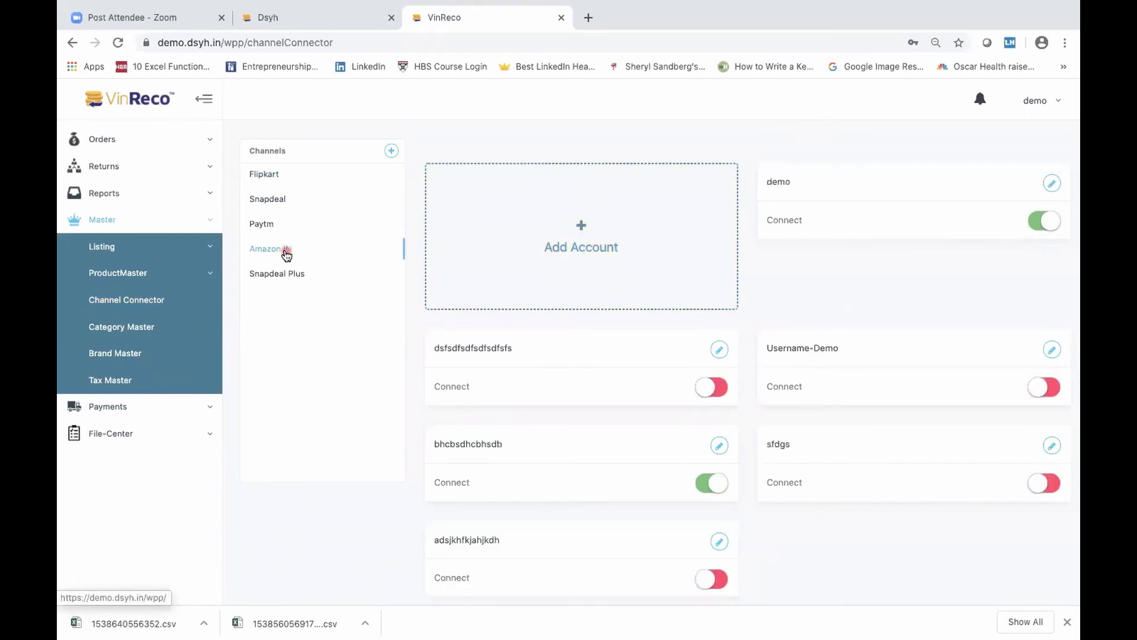
pyautogui.click(577, 248)
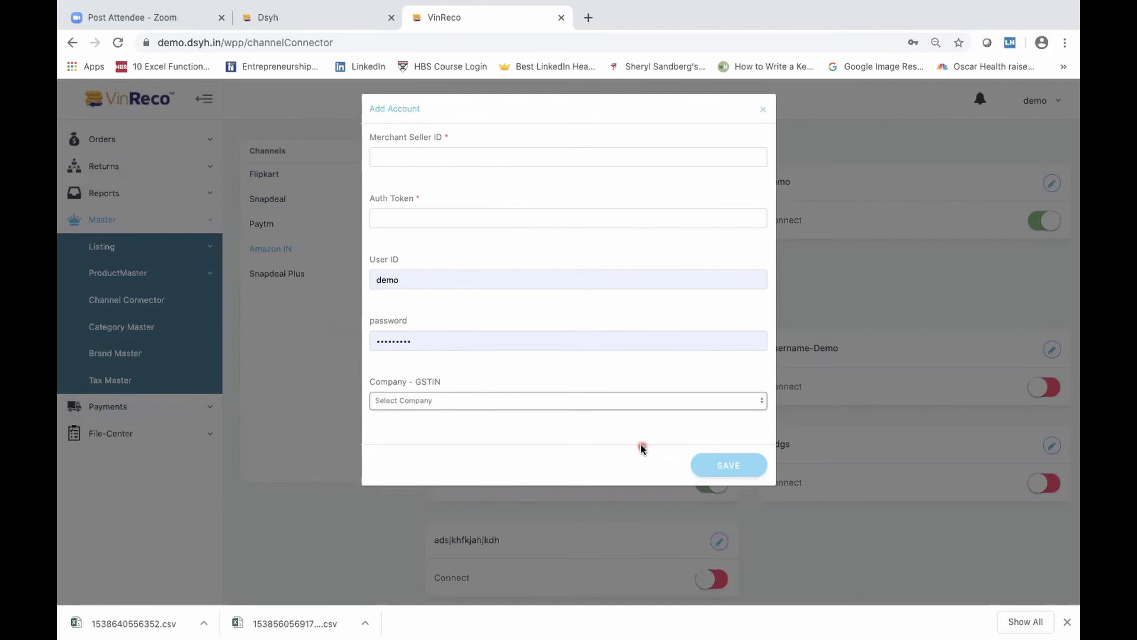
pyautogui.click(763, 112)
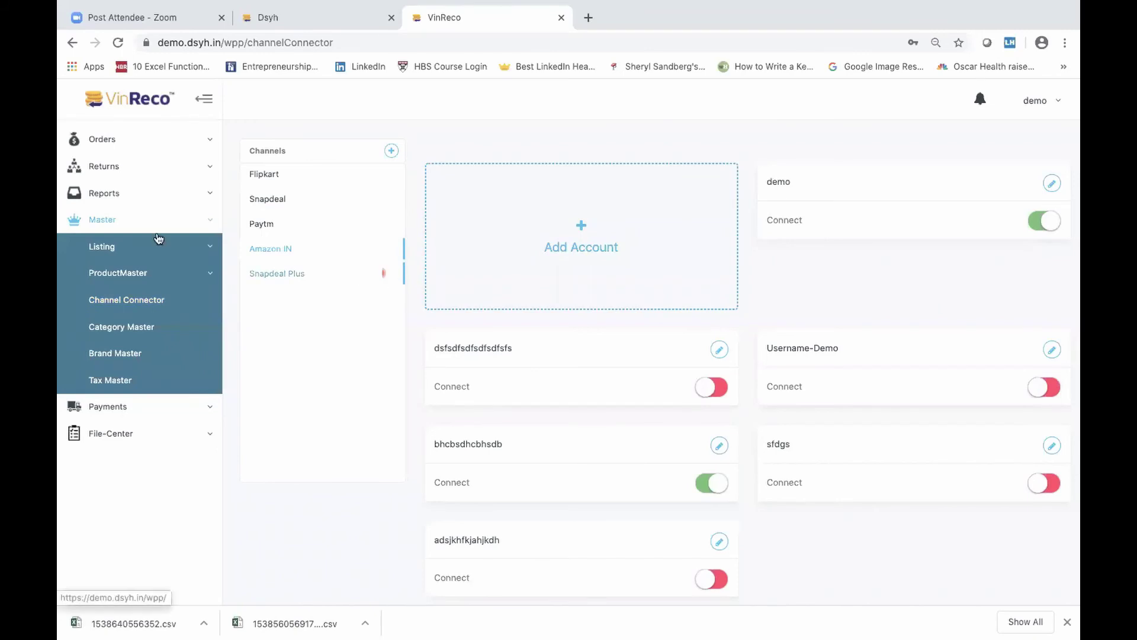
# Step: Open Recco Reports in the RECCO section of Reports to show the list of reconciliation reports
pyautogui.click(122, 221)
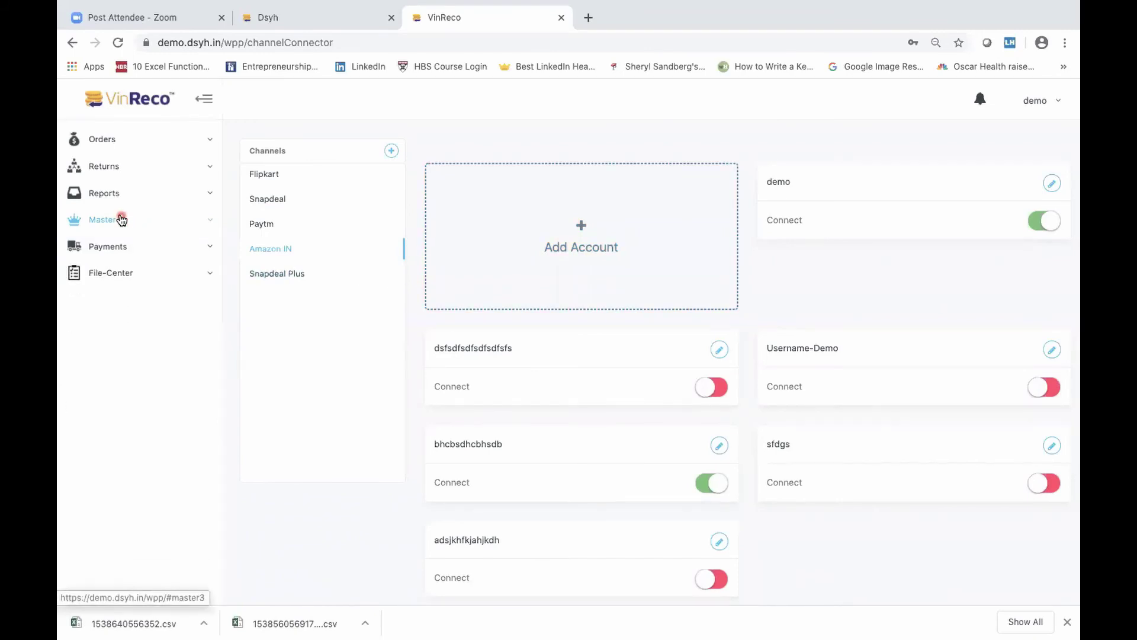
pyautogui.click(170, 193)
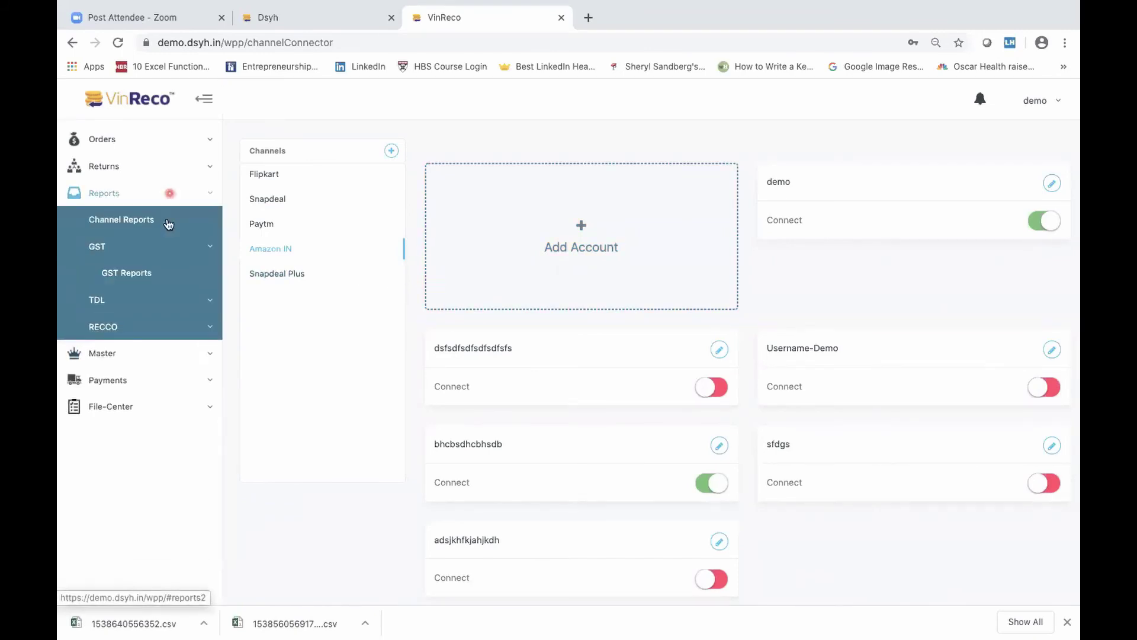
pyautogui.click(144, 327)
pyautogui.click(144, 328)
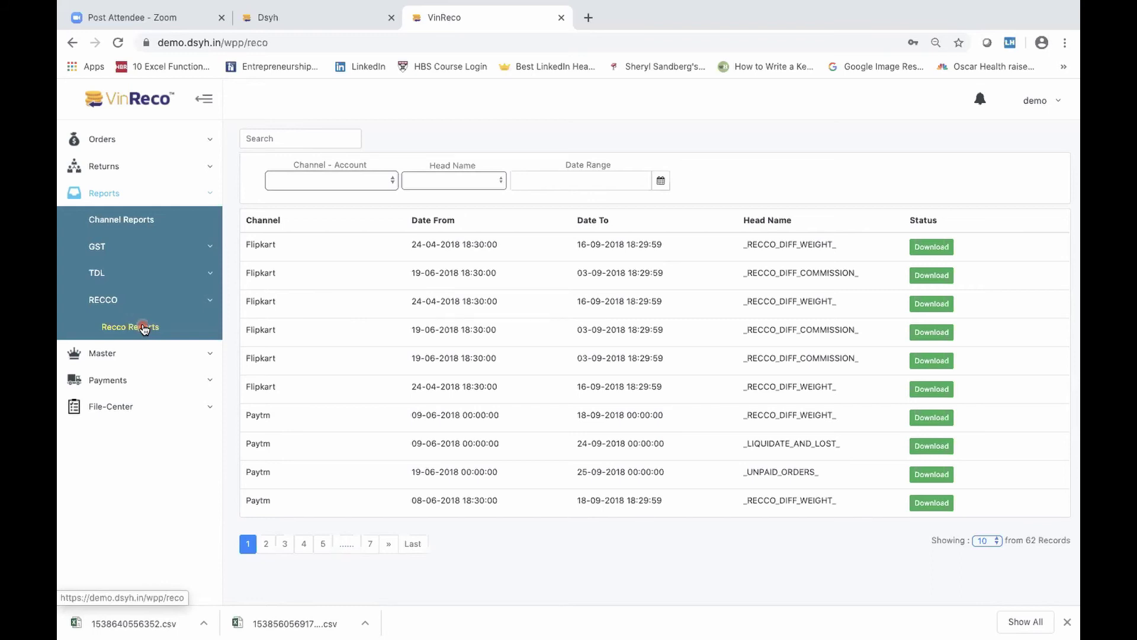
# Step: Switch to the Dsyh disputes page, examine the case summary and the listed cases' reimbursement details, and return to the summary
pyautogui.click(320, 18)
pyautogui.click(915, 324)
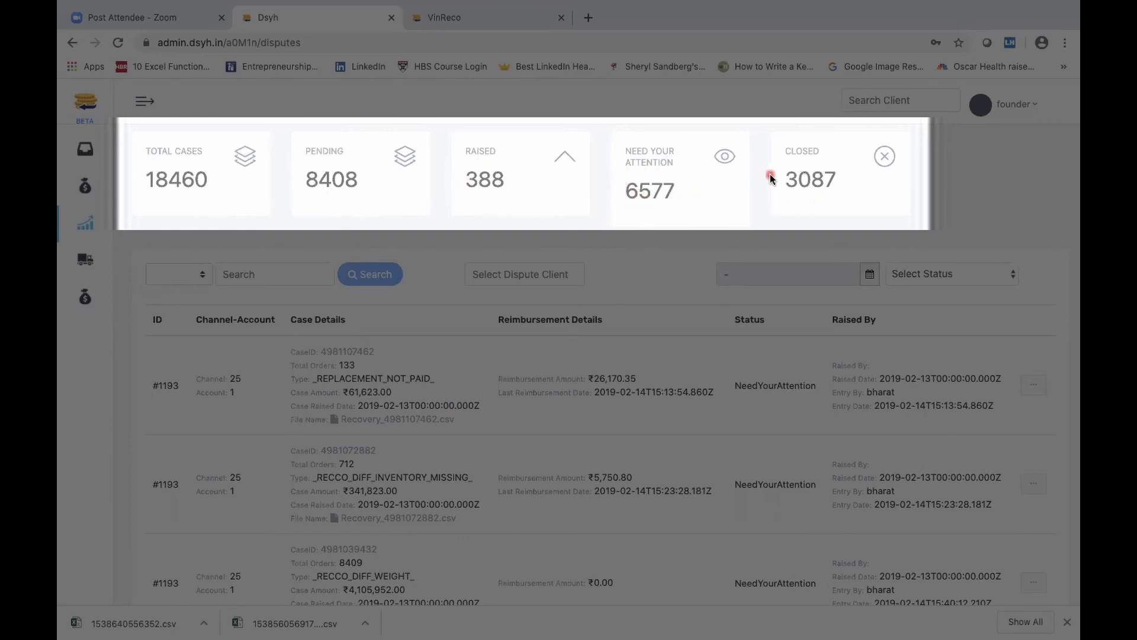
pyautogui.scroll(-2, 409, 361)
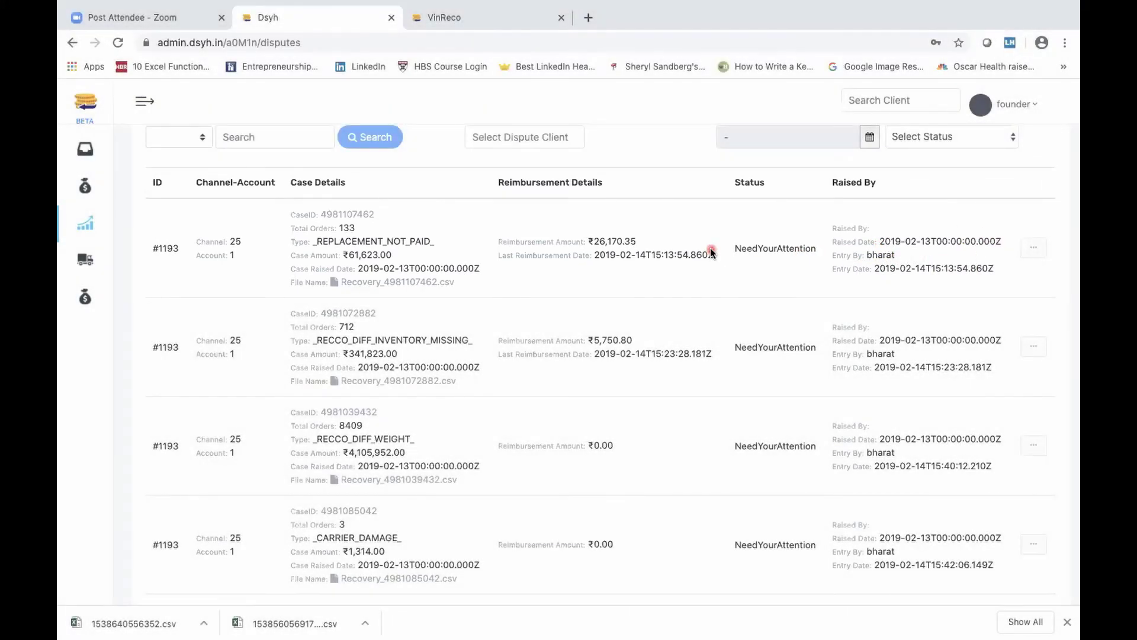
pyautogui.scroll(-3, 712, 251)
pyautogui.scroll(-3, 711, 252)
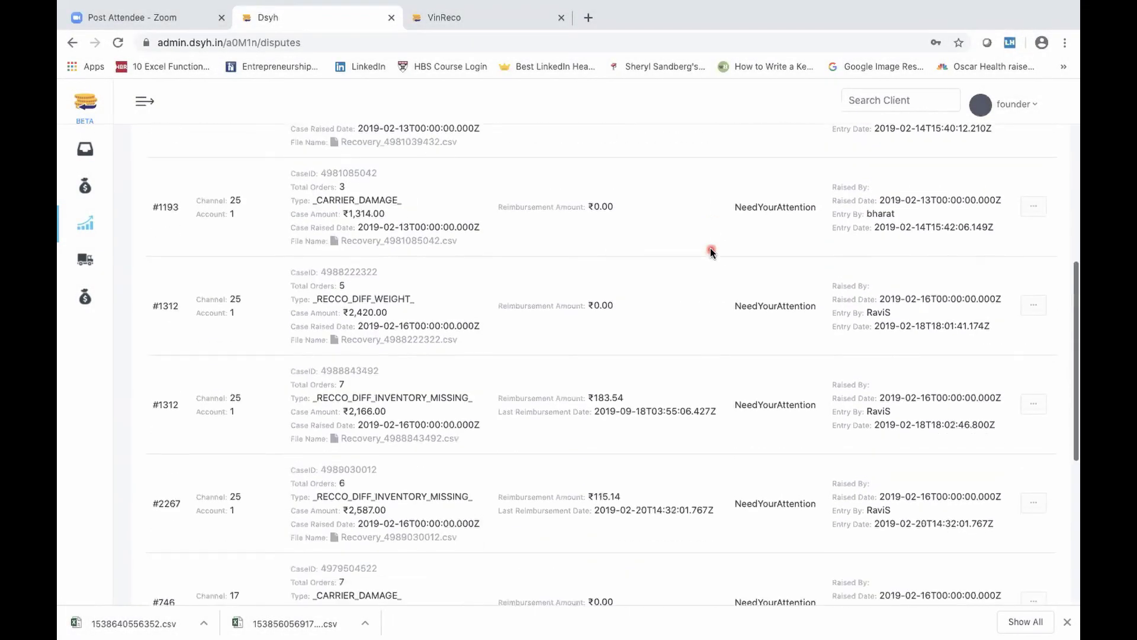
pyautogui.scroll(-2, 712, 252)
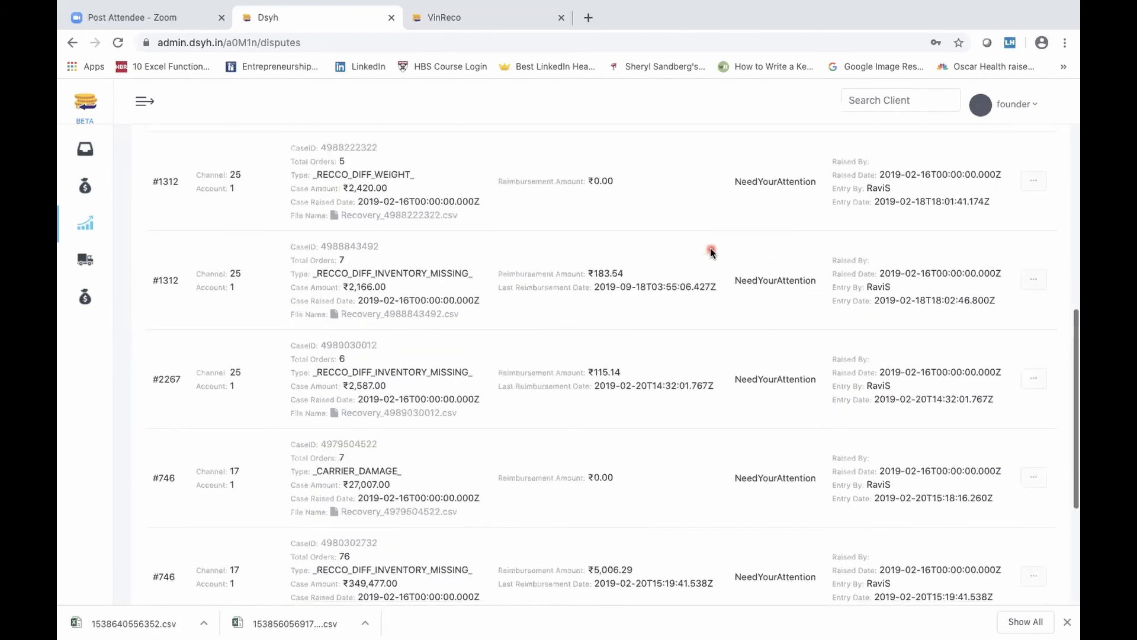
pyautogui.scroll(-4, 712, 251)
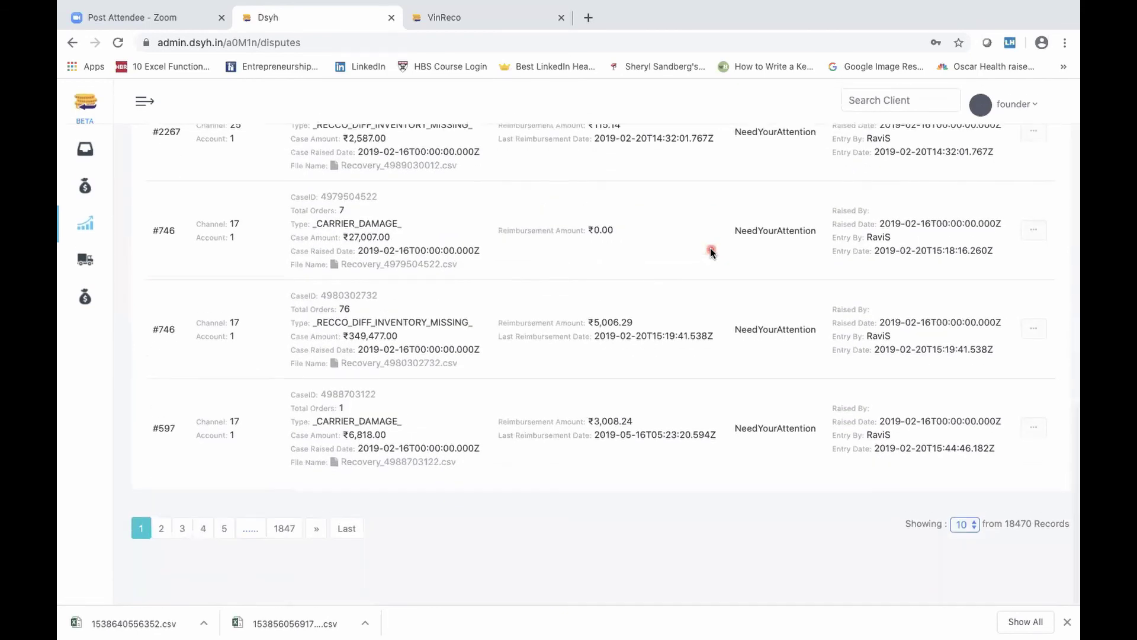
pyautogui.scroll(15, 711, 252)
pyautogui.scroll(-1, 712, 251)
# Step: Review the date range presets and status options for filtering dispute cases without applying any
pyautogui.click(786, 269)
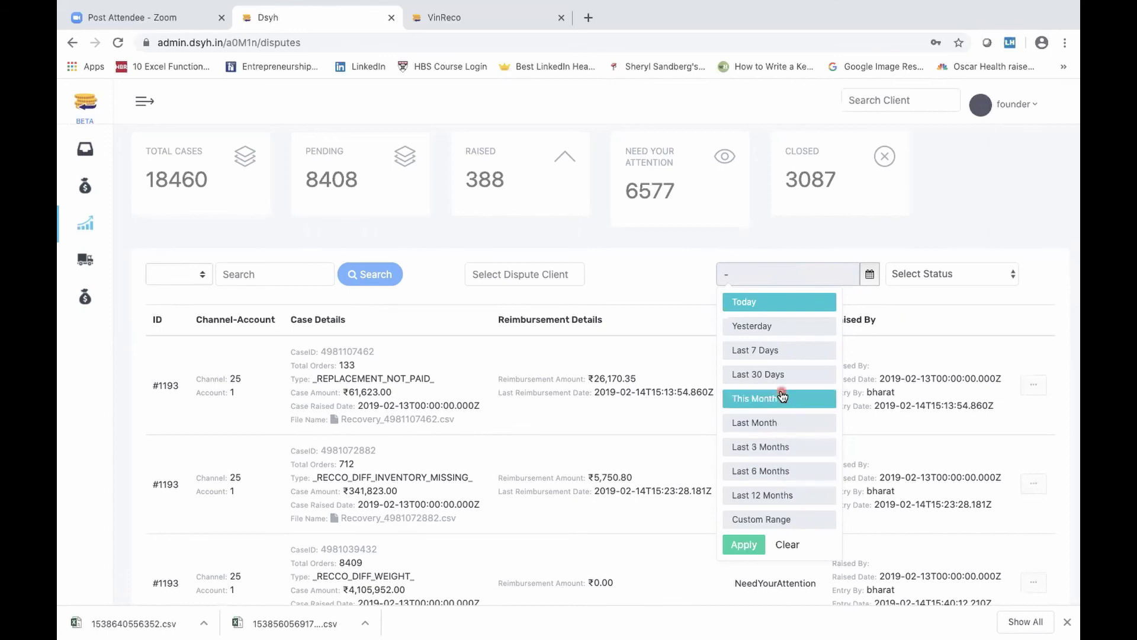
pyautogui.click(963, 266)
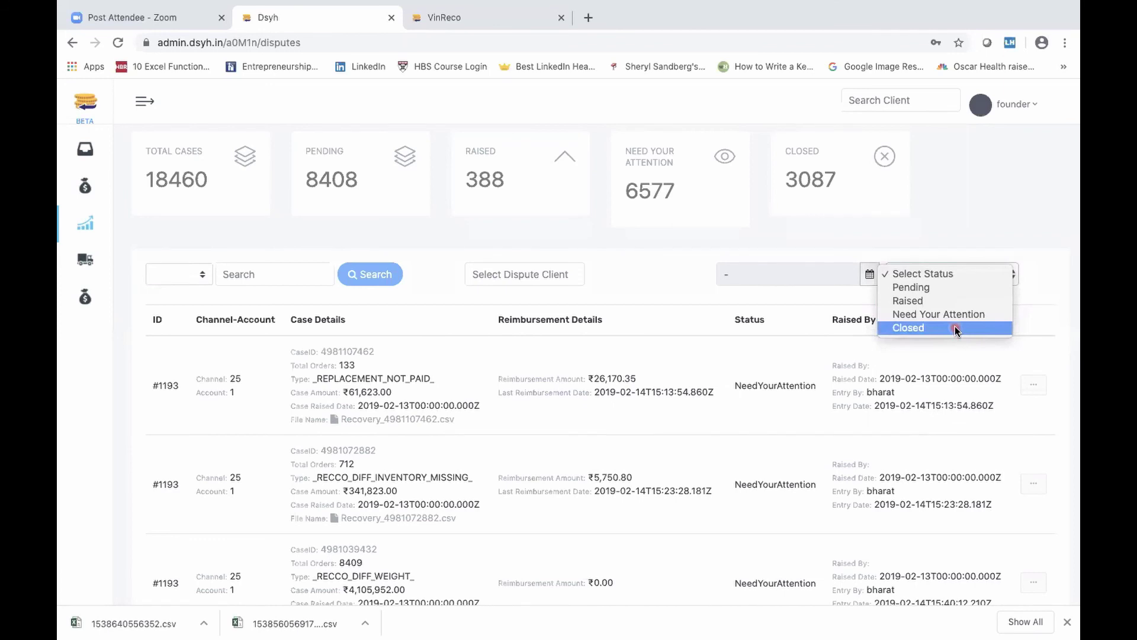
pyautogui.click(947, 376)
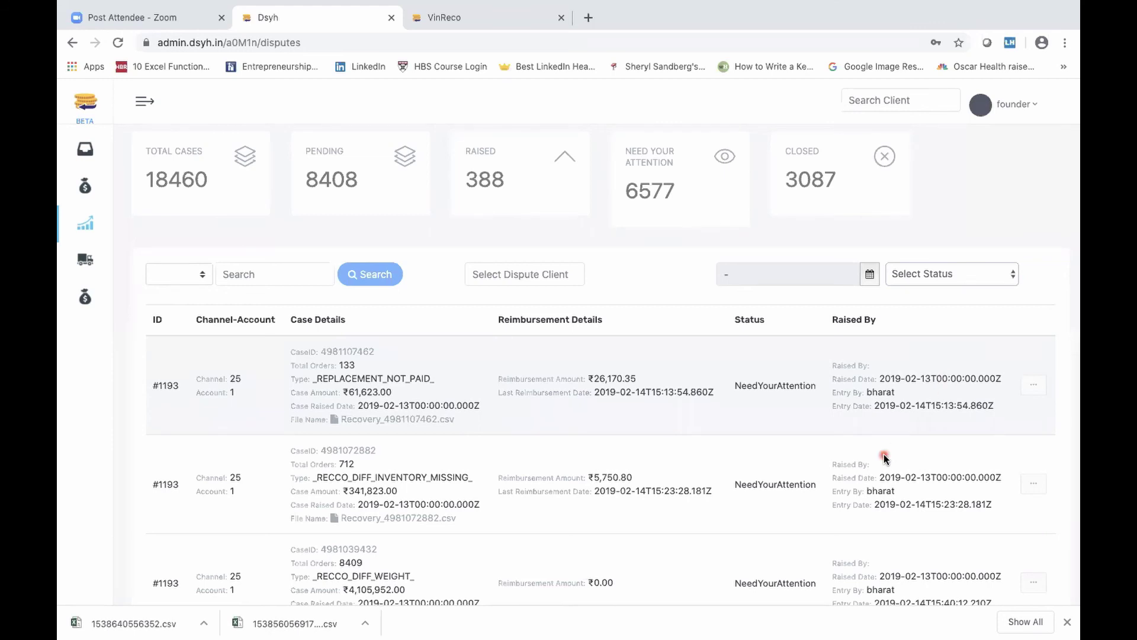
# Step: Look through the first page of dispute cases down to its last record
pyautogui.scroll(-5, 884, 456)
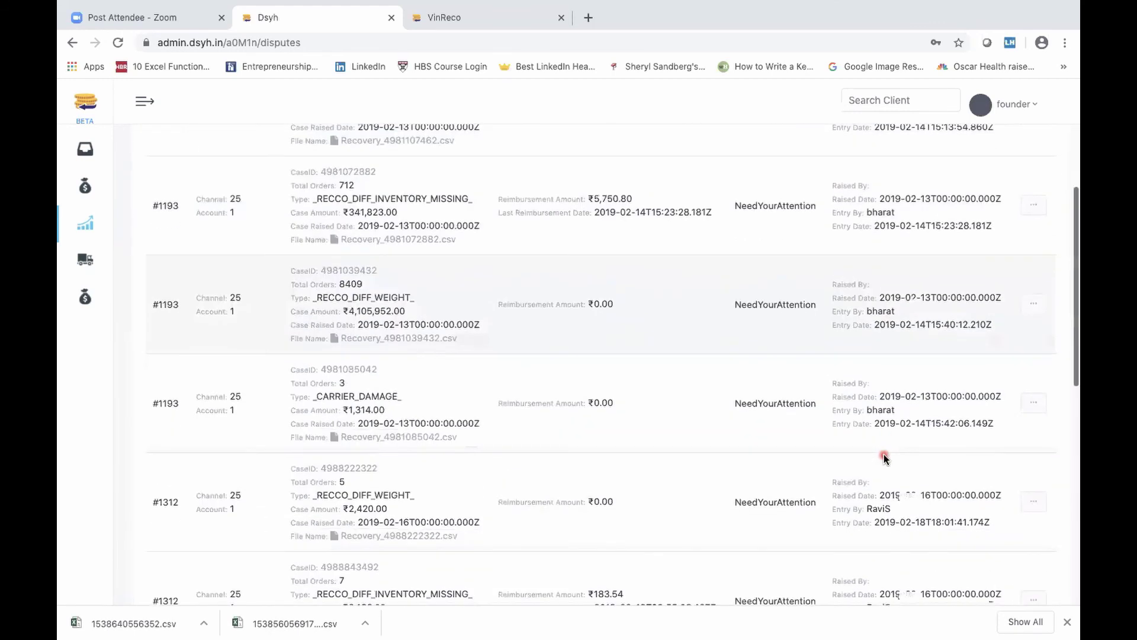
pyautogui.scroll(-3, 883, 455)
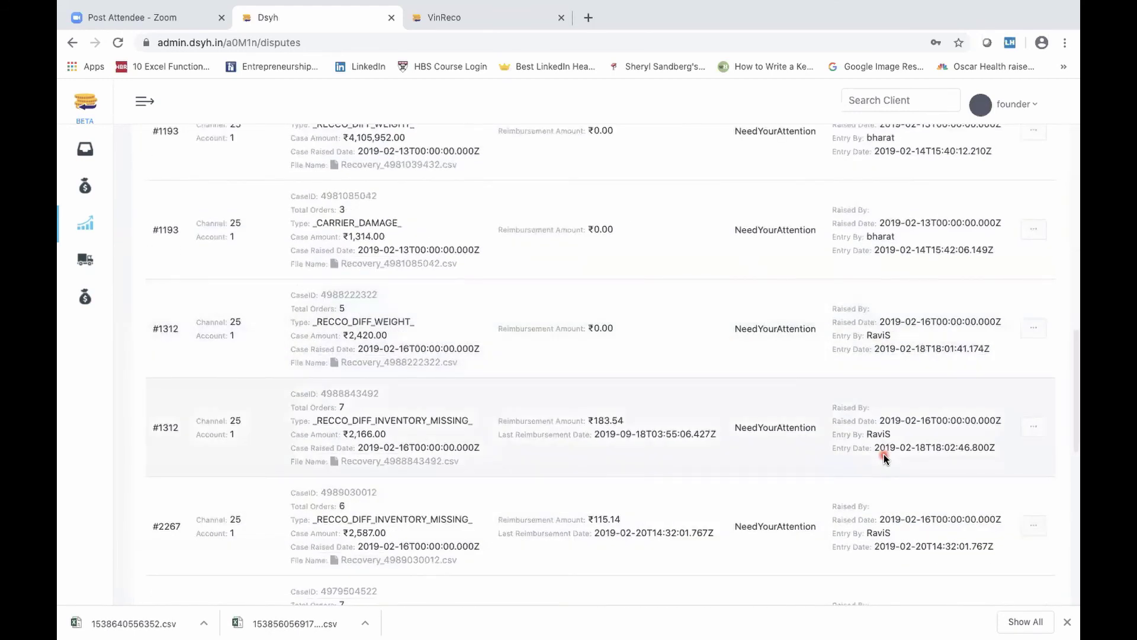
pyautogui.scroll(-3, 883, 453)
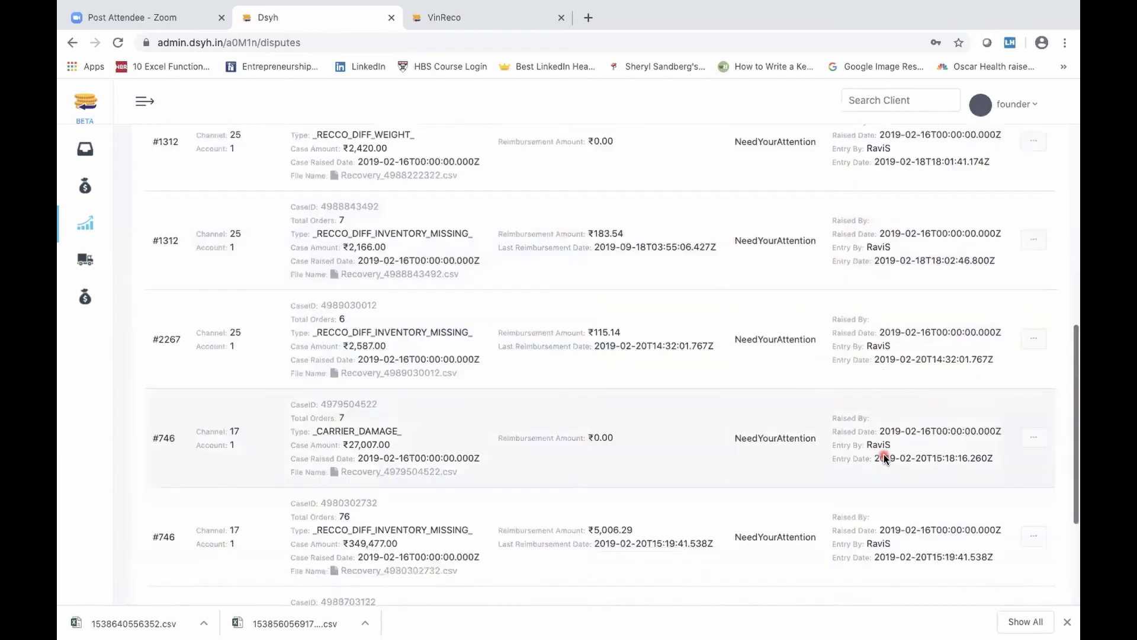
pyautogui.scroll(-3, 884, 456)
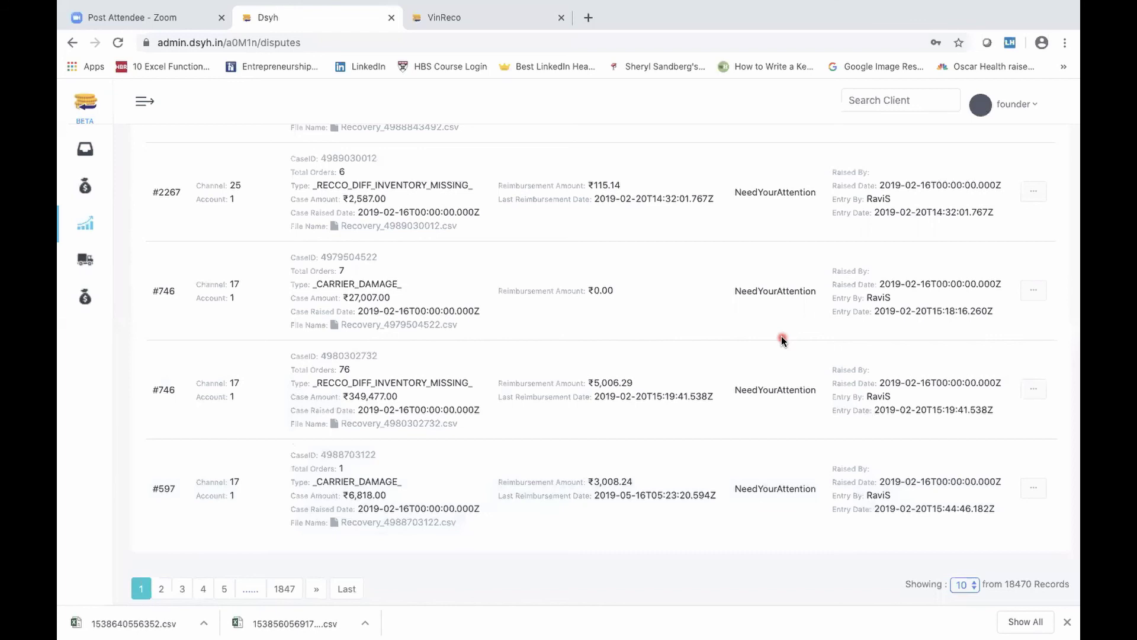
# Step: Return to VinReco, open the Payments page and check the Channel - Account filter
pyautogui.hotkey('ctrl', 'Tab')
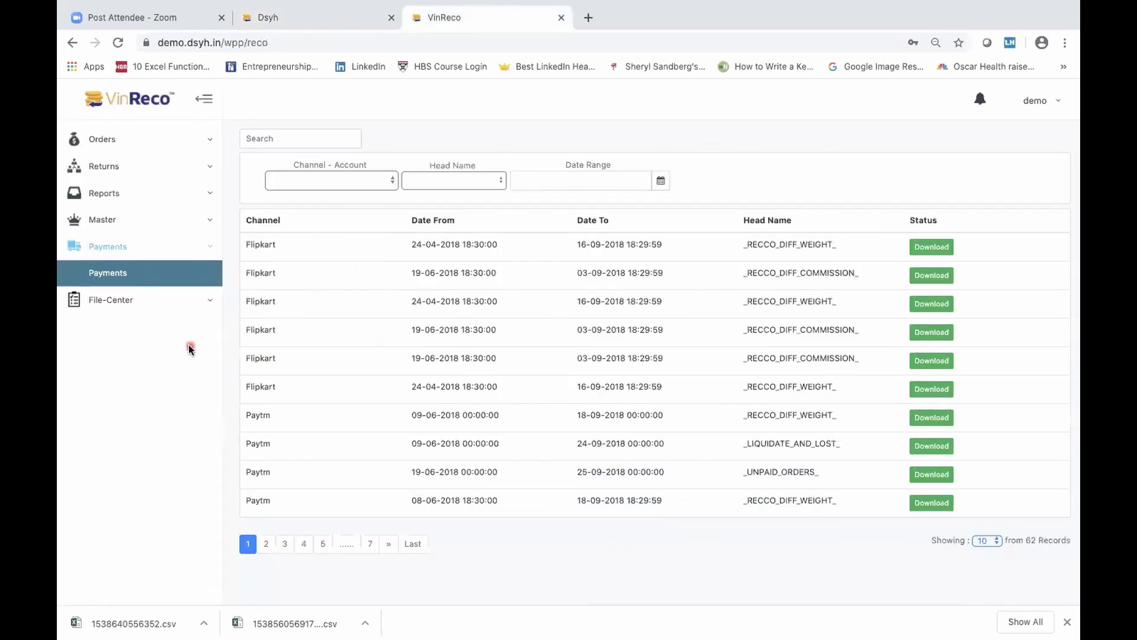
pyautogui.click(120, 276)
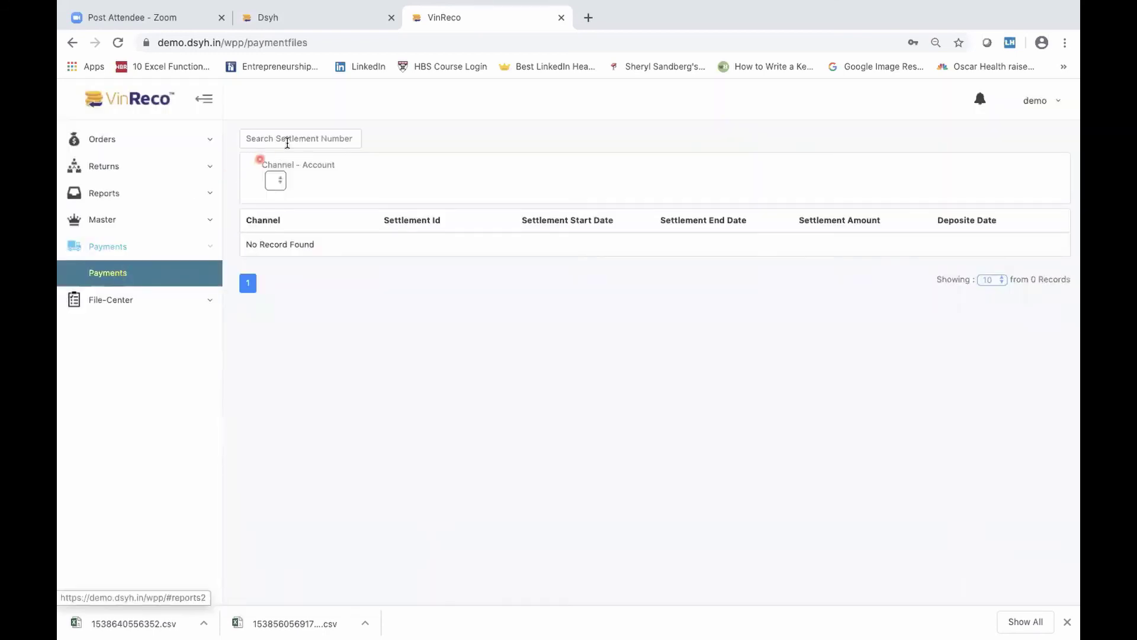
pyautogui.click(275, 181)
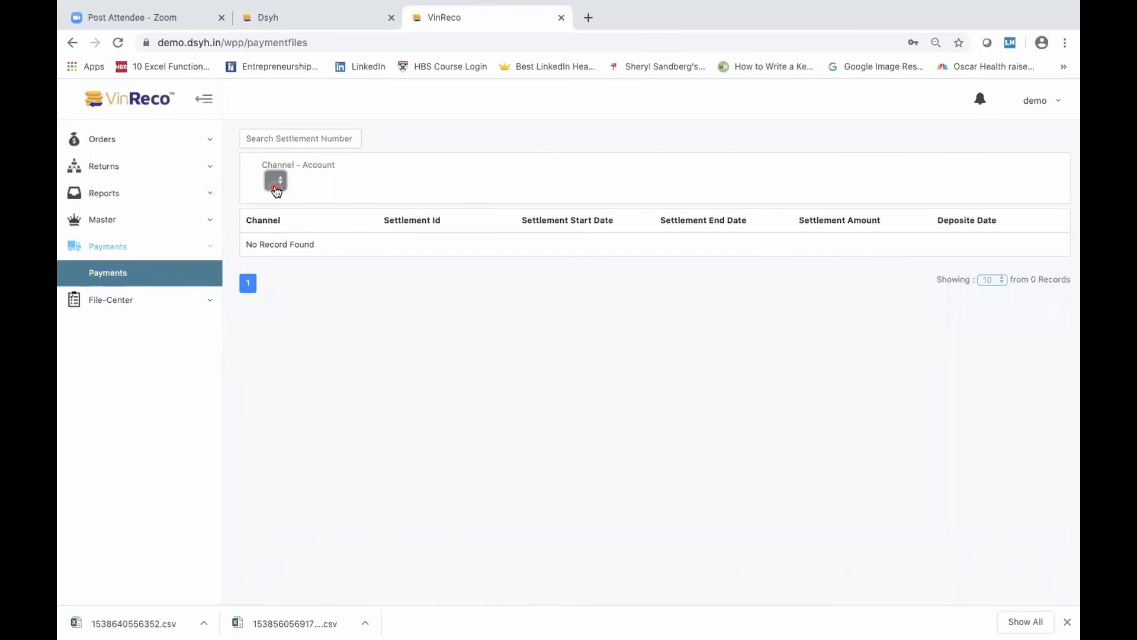
# Step: Reopen Recco Reports, review the listed head names, and collapse the Reports section
pyautogui.click(186, 197)
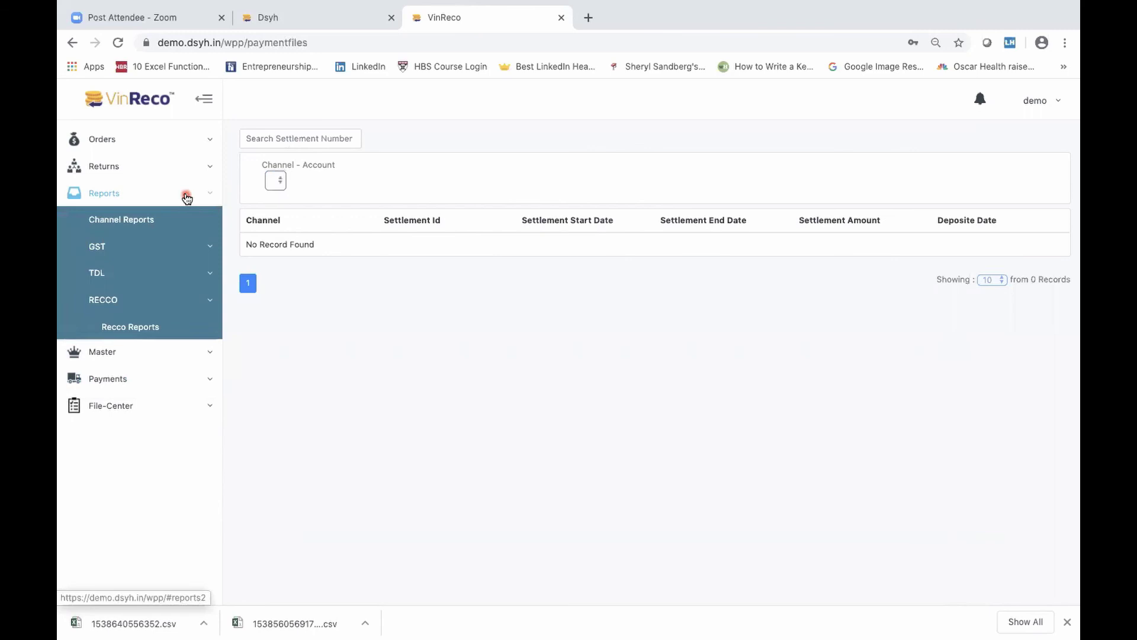
pyautogui.click(151, 327)
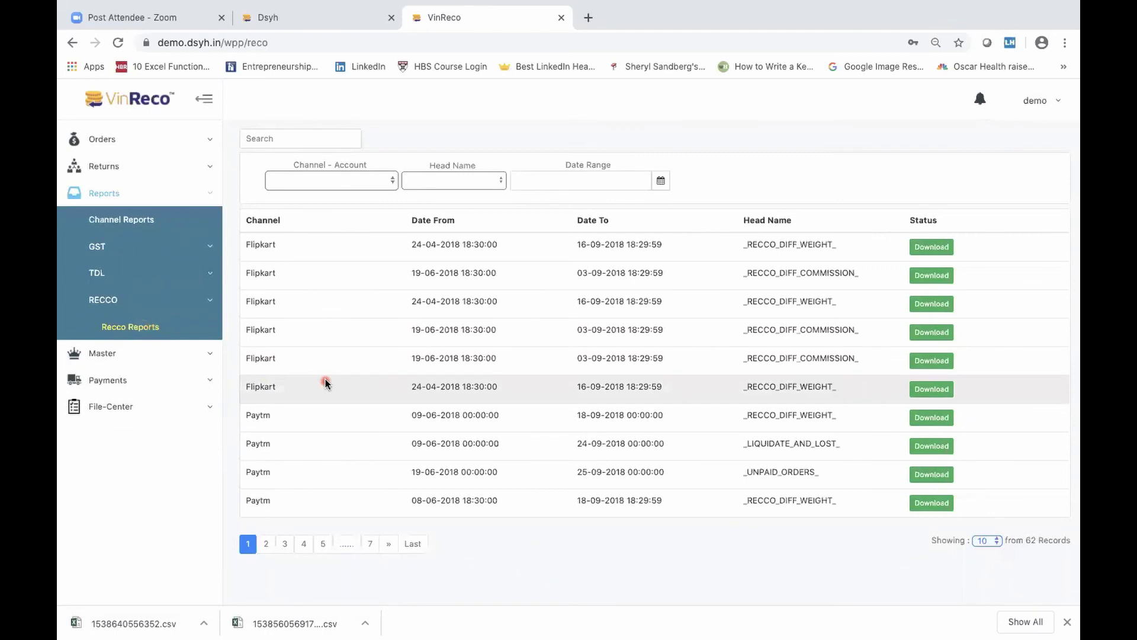
pyautogui.scroll(-2, 326, 382)
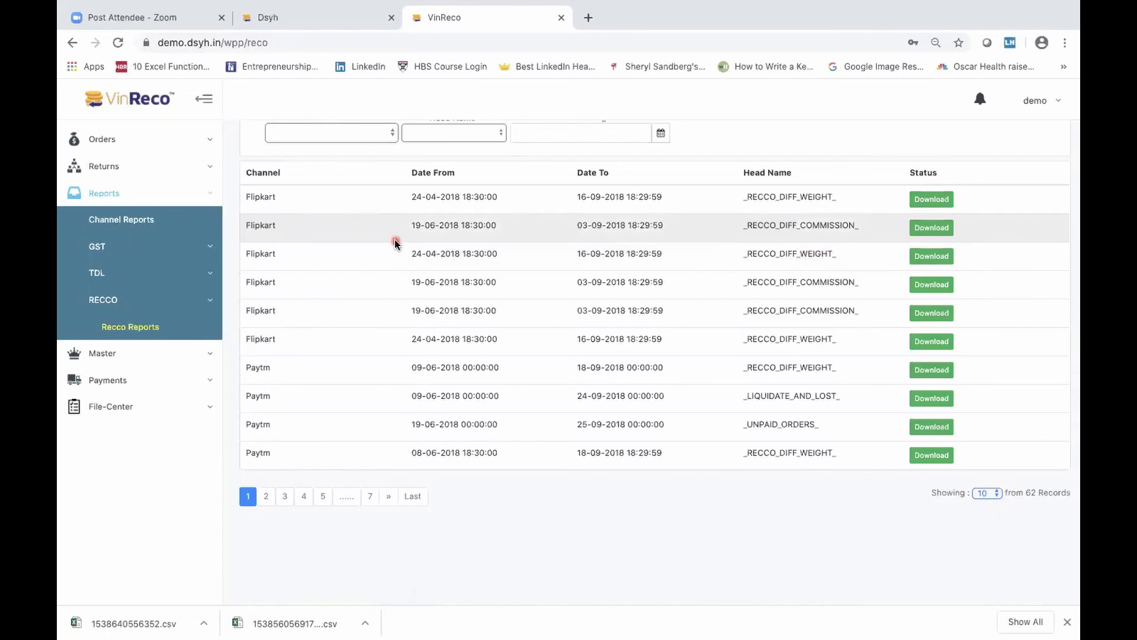
pyautogui.click(211, 196)
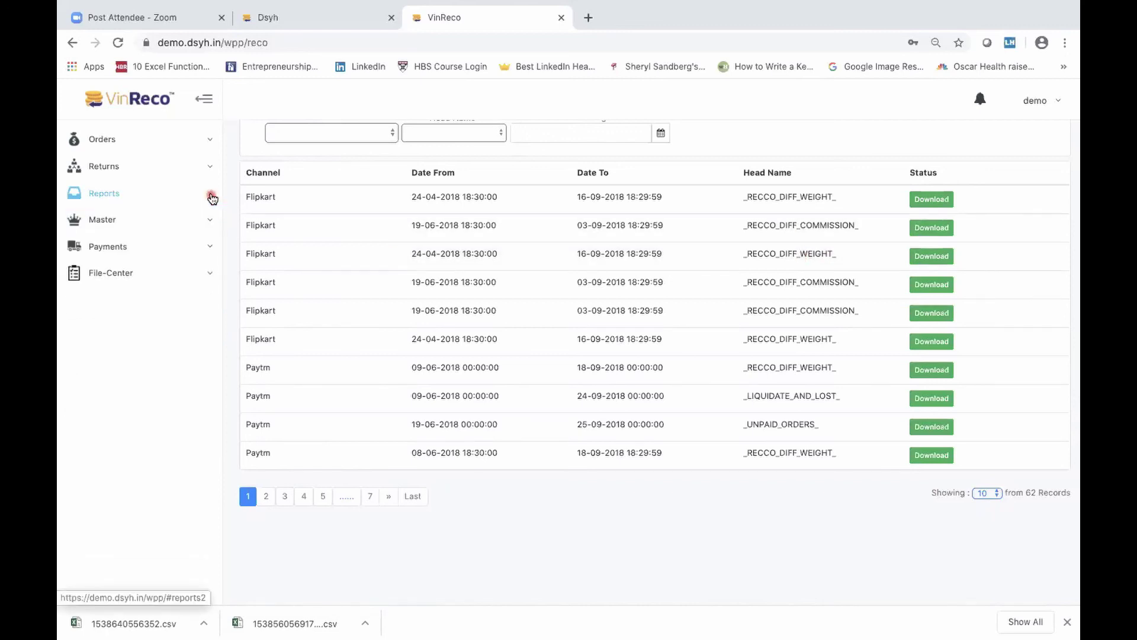